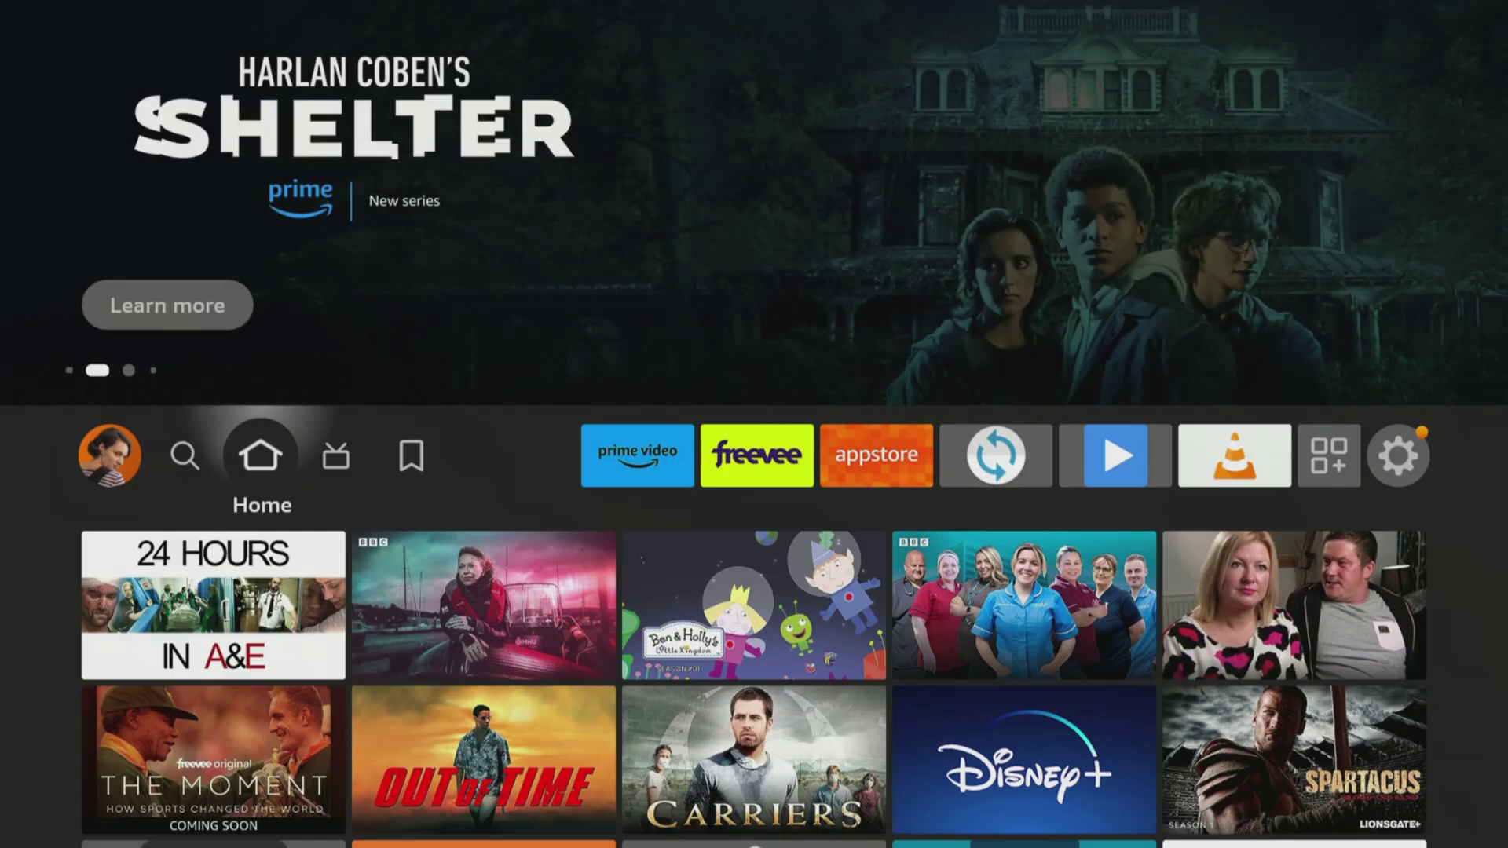
Search Find for 'Super Cleaner' using the on-screen keyboard.
{"action": "left_click", "coordinate": [185, 455]}
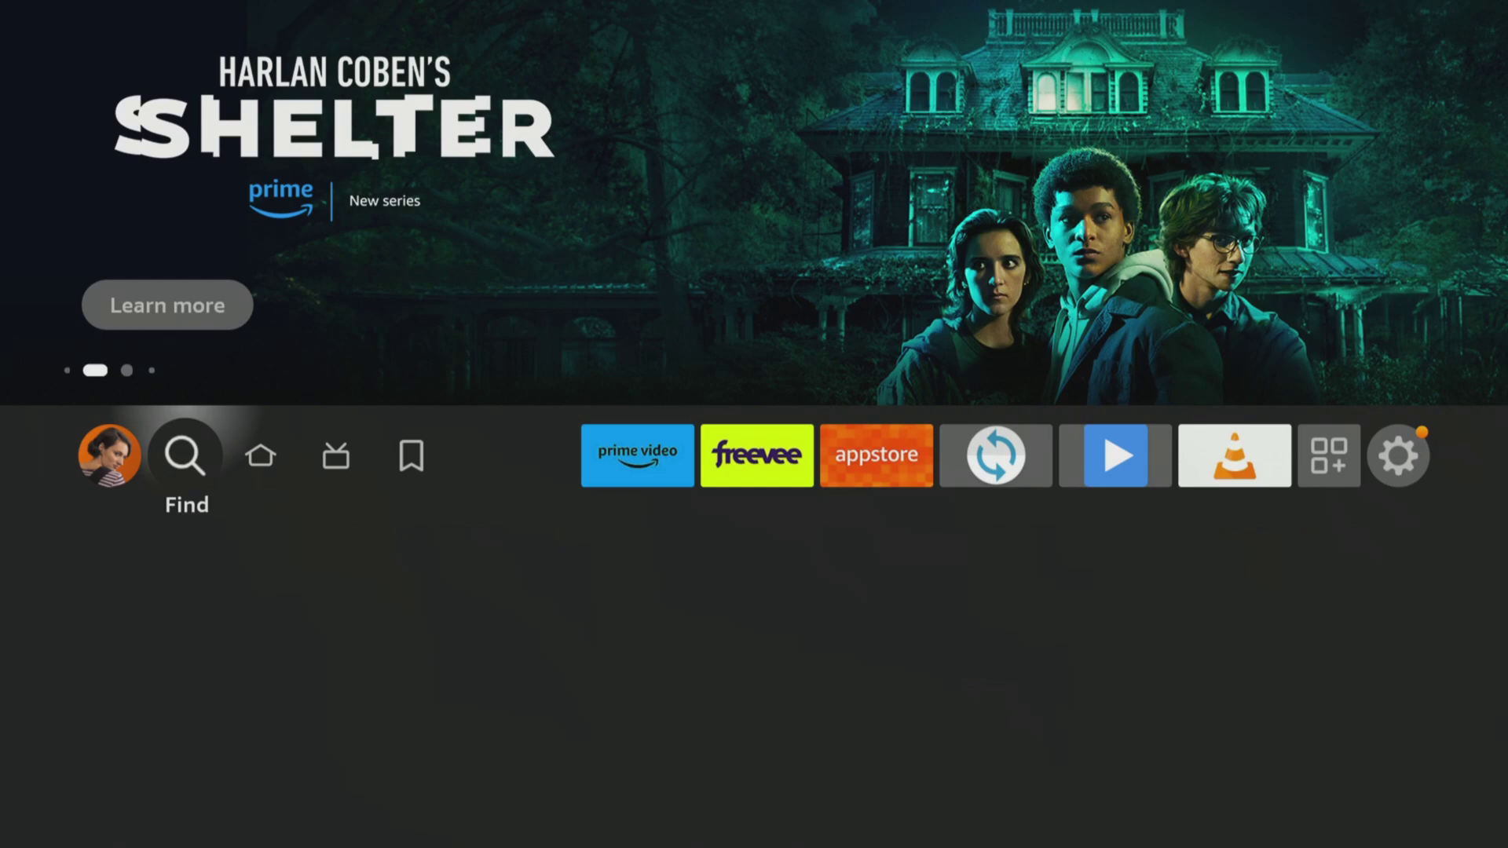
{"action": "key", "text": "Down"}
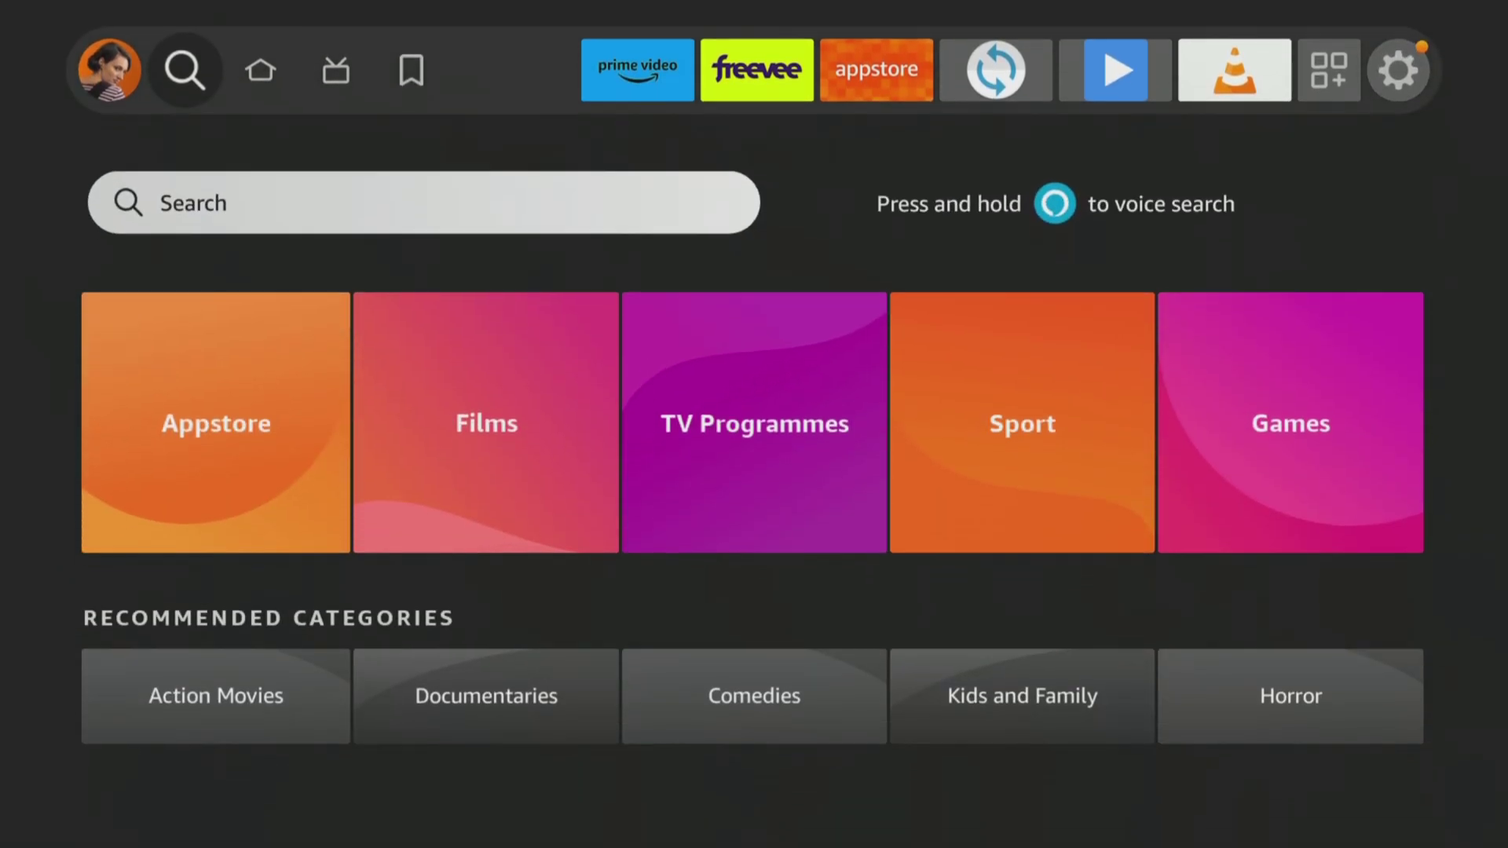
{"action": "key", "text": "Return"}
{"action": "key", "text": "Down"}
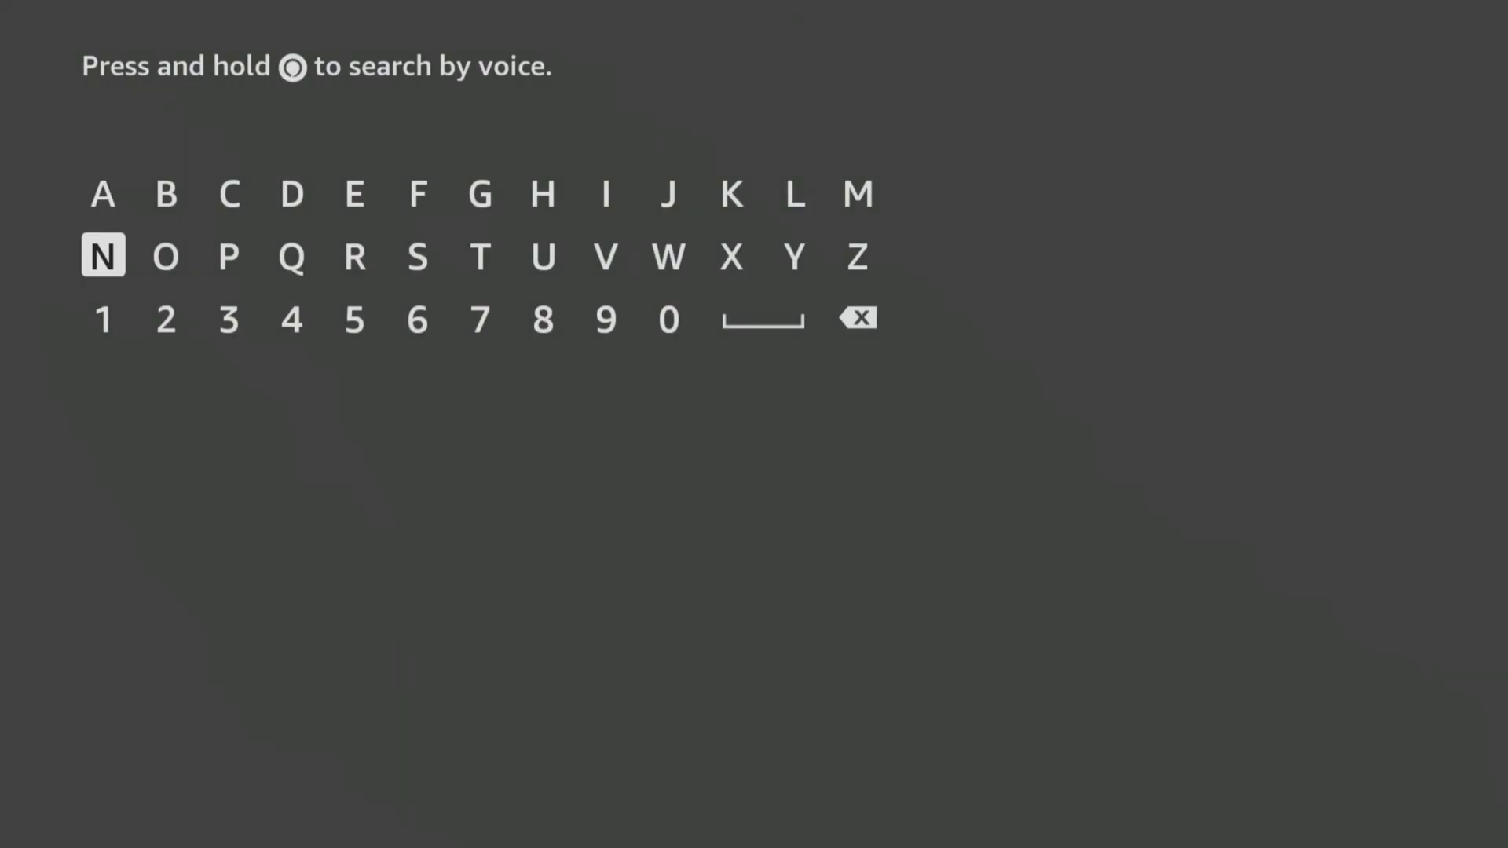
{"action": "key", "text": "Right"}
{"action": "key", "text": "Right"}
{"action": "key", "text": "Right"}
{"action": "key", "text": "Right"}
{"action": "key", "text": "Right"}
{"action": "key", "text": "Return"}
{"action": "key", "text": "Right"}
{"action": "key", "text": "Right"}
{"action": "key", "text": "Return"}
{"action": "key", "text": "Left"}
{"action": "key", "text": "Left"}
{"action": "key", "text": "Left"}
{"action": "key", "text": "Left"}
{"action": "key", "text": "Left"}
{"action": "key", "text": "Return"}
{"action": "key", "text": "Up"}
{"action": "key", "text": "Right"}
{"action": "key", "text": "Right"}
{"action": "key", "text": "Return"}
{"action": "key", "text": "Down"}
{"action": "key", "text": "Return"}
{"action": "key", "text": "Down"}
{"action": "key", "text": "Right"}
{"action": "key", "text": "Right"}
{"action": "key", "text": "Right"}
{"action": "key", "text": "Right"}
{"action": "key", "text": "Right"}
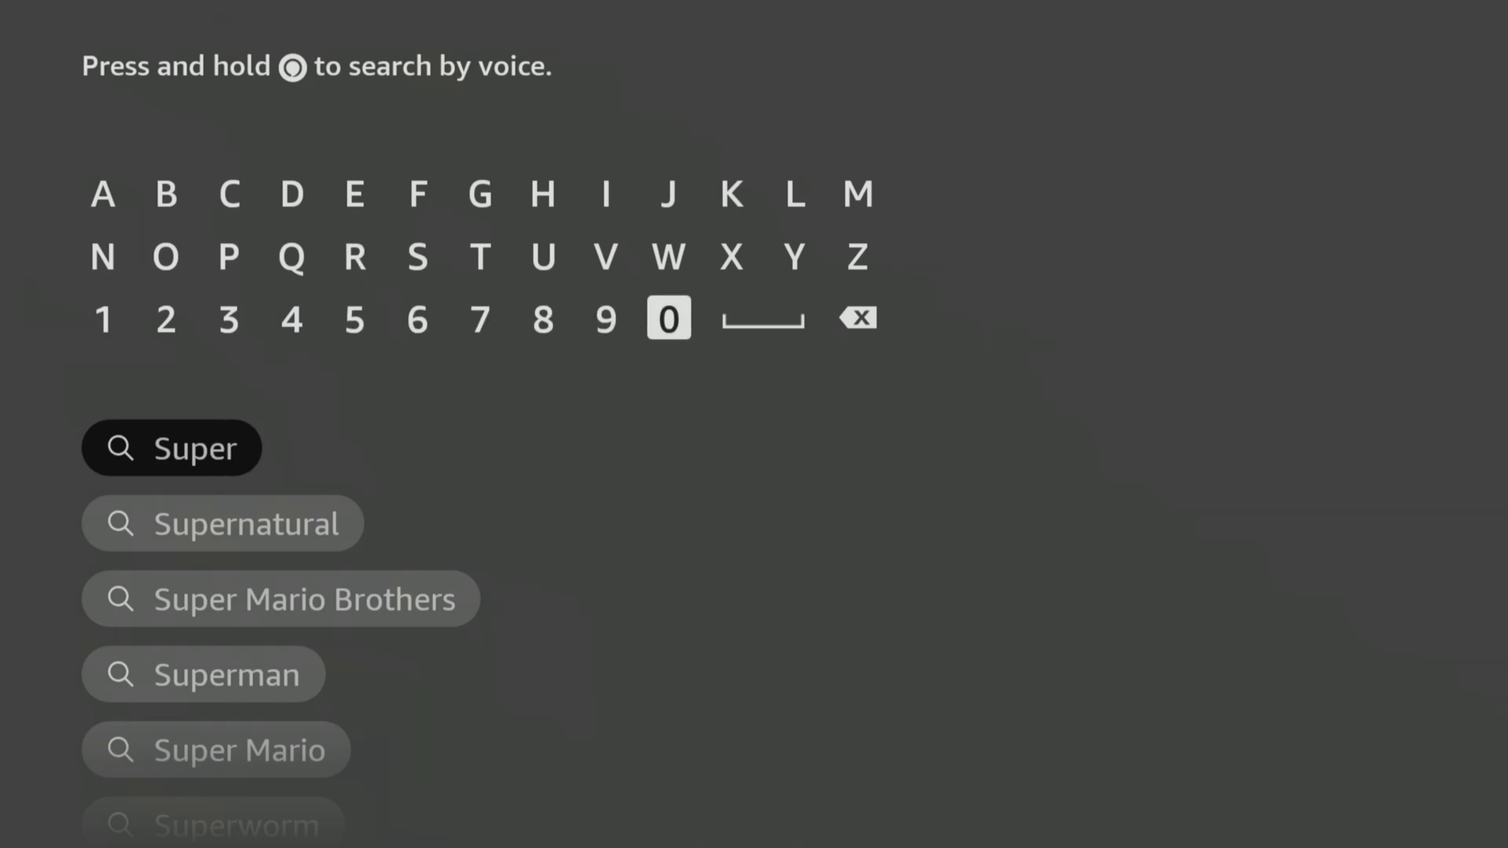
{"action": "key", "text": "Right"}
{"action": "key", "text": "Return"}
{"action": "key", "text": "Up"}
{"action": "key", "text": "Up"}
{"action": "key", "text": "Left"}
{"action": "key", "text": "Left"}
{"action": "key", "text": "Left"}
{"action": "key", "text": "Left"}
{"action": "key", "text": "Left"}
{"action": "key", "text": "Left"}
{"action": "key", "text": "Left"}
{"action": "key", "text": "Left"}
{"action": "key", "text": "Return"}
{"action": "key", "text": "Left"}
{"action": "key", "text": "Left"}
{"action": "key", "text": "Left"}
{"action": "key", "text": "Left"}
{"action": "key", "text": "Return"}
{"action": "key", "text": "Right"}
{"action": "key", "text": "Right"}
{"action": "key", "text": "Right"}
{"action": "key", "text": "Right"}
{"action": "key", "text": "Right"}
{"action": "key", "text": "Right"}
{"action": "key", "text": "Return"}
{"action": "key", "text": "Left"}
{"action": "key", "text": "Left"}
{"action": "key", "text": "Left"}
{"action": "key", "text": "Left"}
{"action": "key", "text": "Return"}
{"action": "key", "text": "Down"}
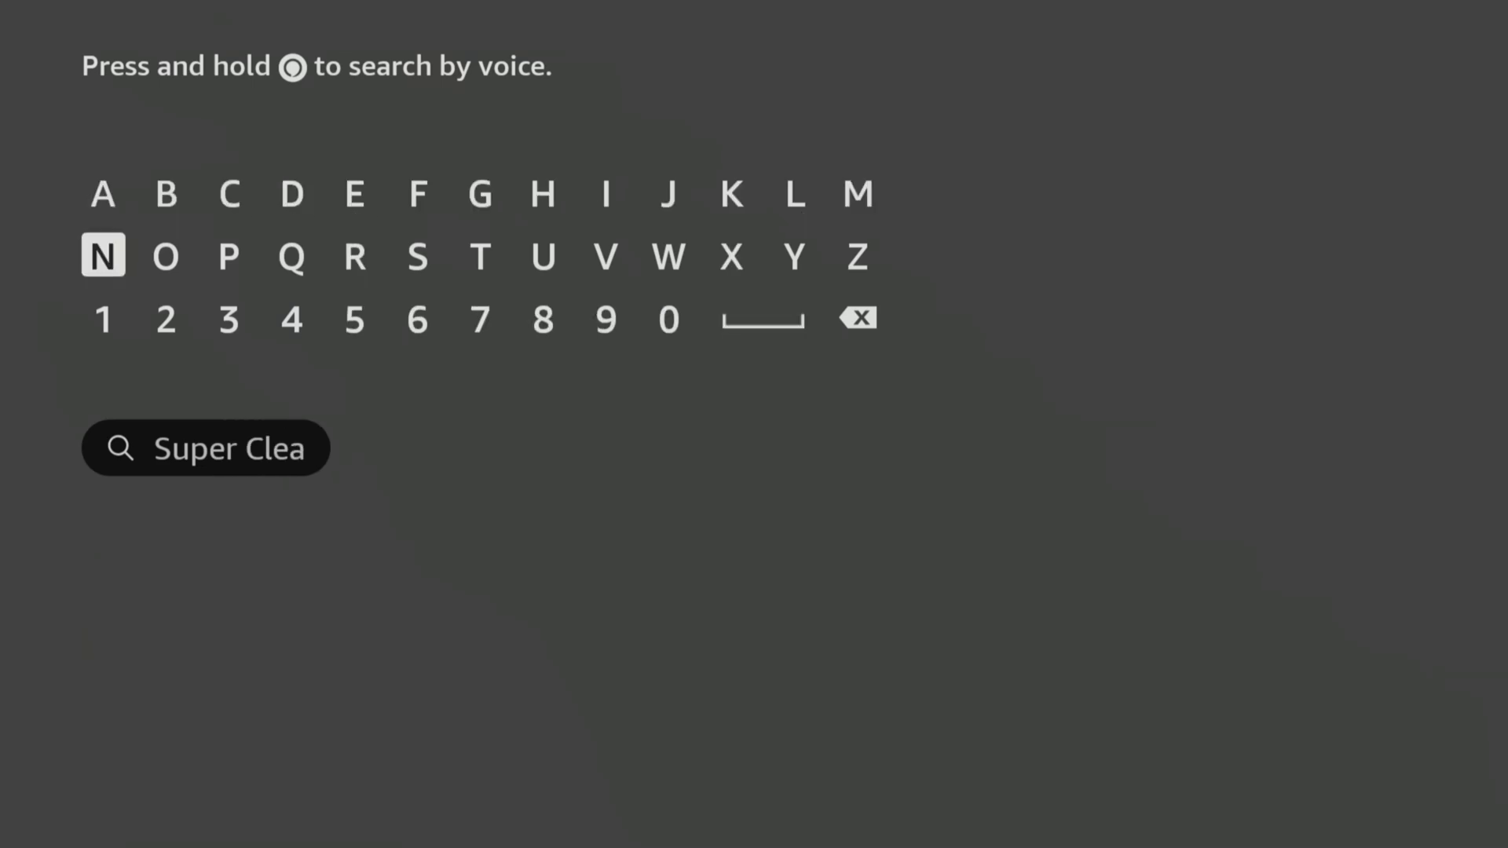
{"action": "key", "text": "Return"}
{"action": "key", "text": "Up"}
{"action": "key", "text": "Right"}
{"action": "key", "text": "Right"}
{"action": "key", "text": "Right"}
{"action": "key", "text": "Right"}
{"action": "key", "text": "Return"}
{"action": "key", "text": "Down"}
{"action": "key", "text": "Return"}
{"action": "key", "text": "Down"}
{"action": "key", "text": "Down"}
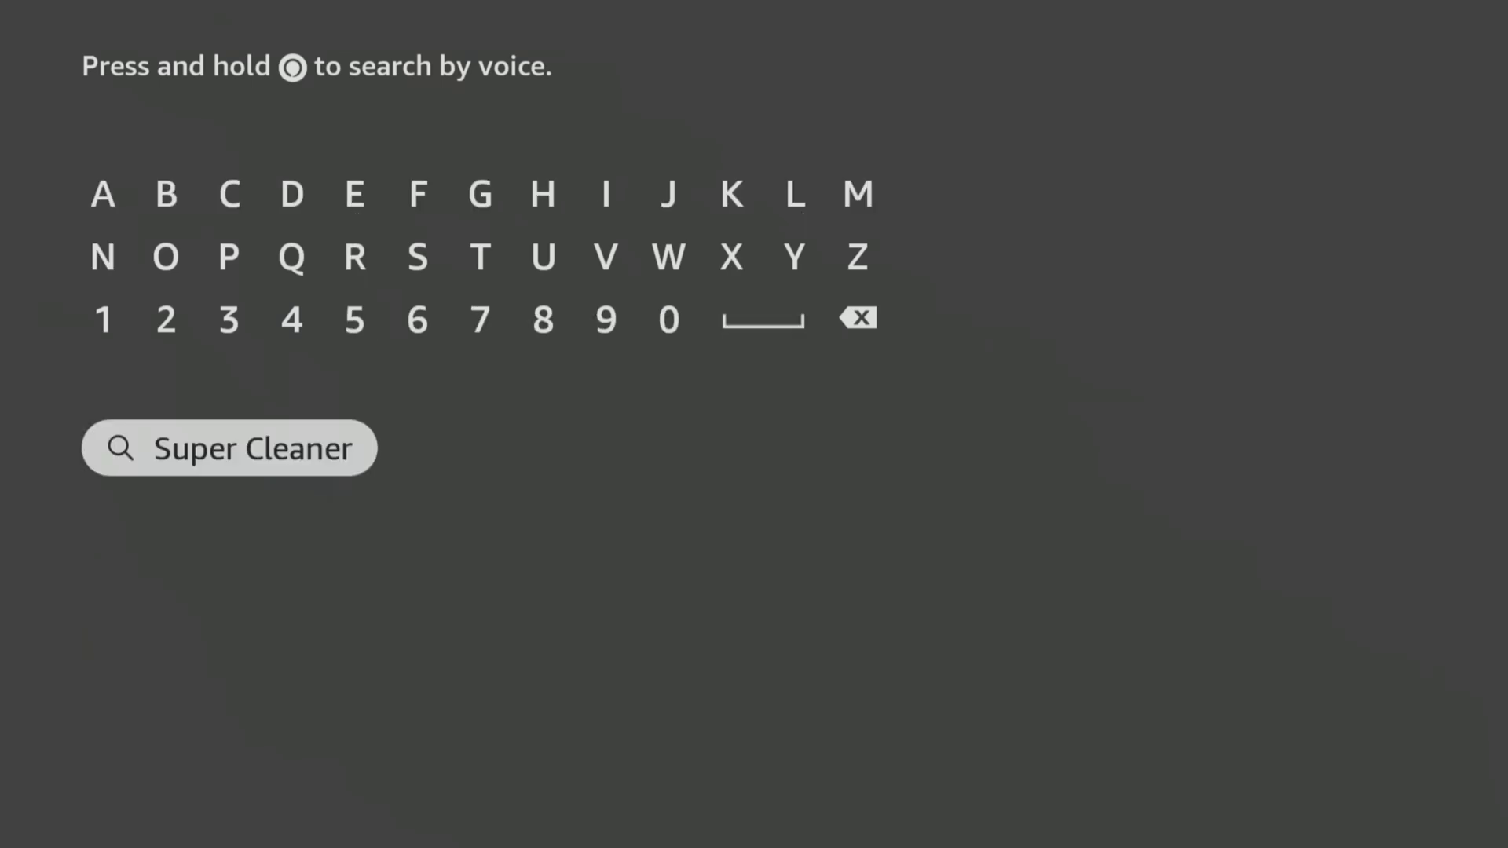
{"action": "key", "text": "Return"}
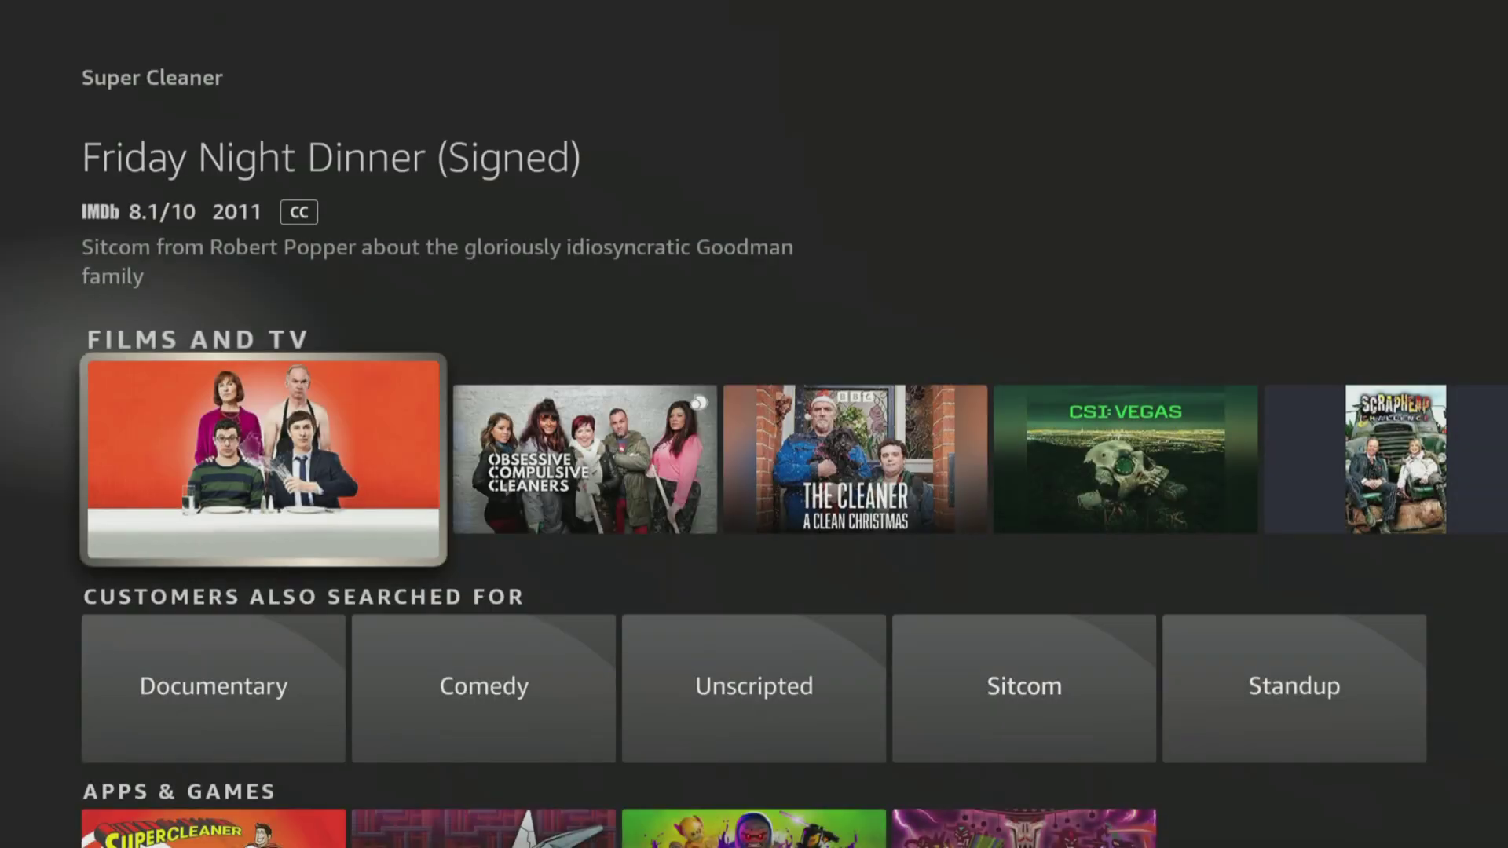
Open the 1-Click Super Cleaner result and press Get to install it.
{"action": "key", "text": "Down"}
{"action": "key", "text": "Down"}
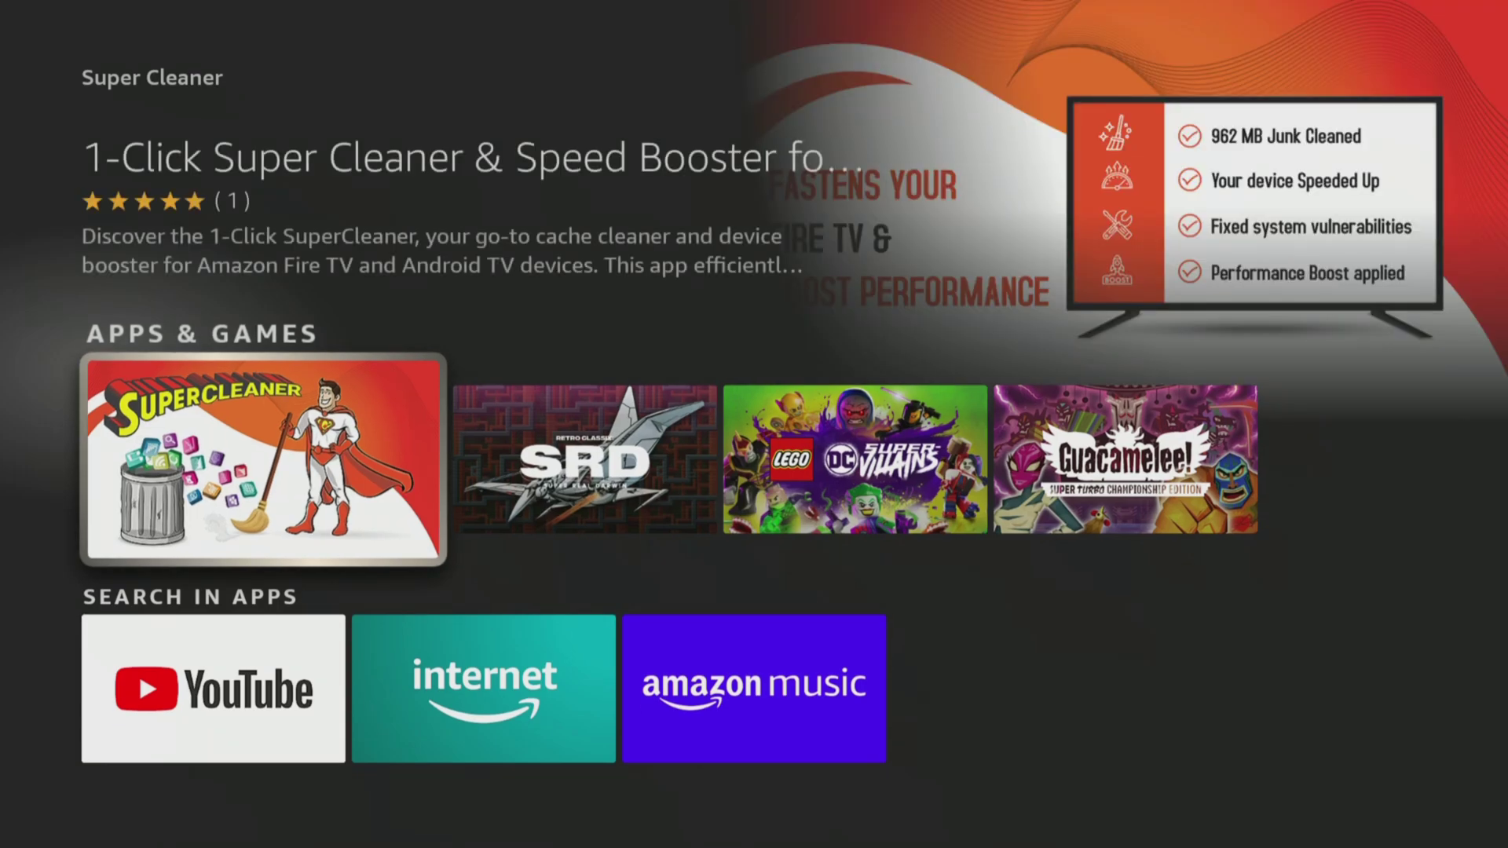
{"action": "key", "text": "Return"}
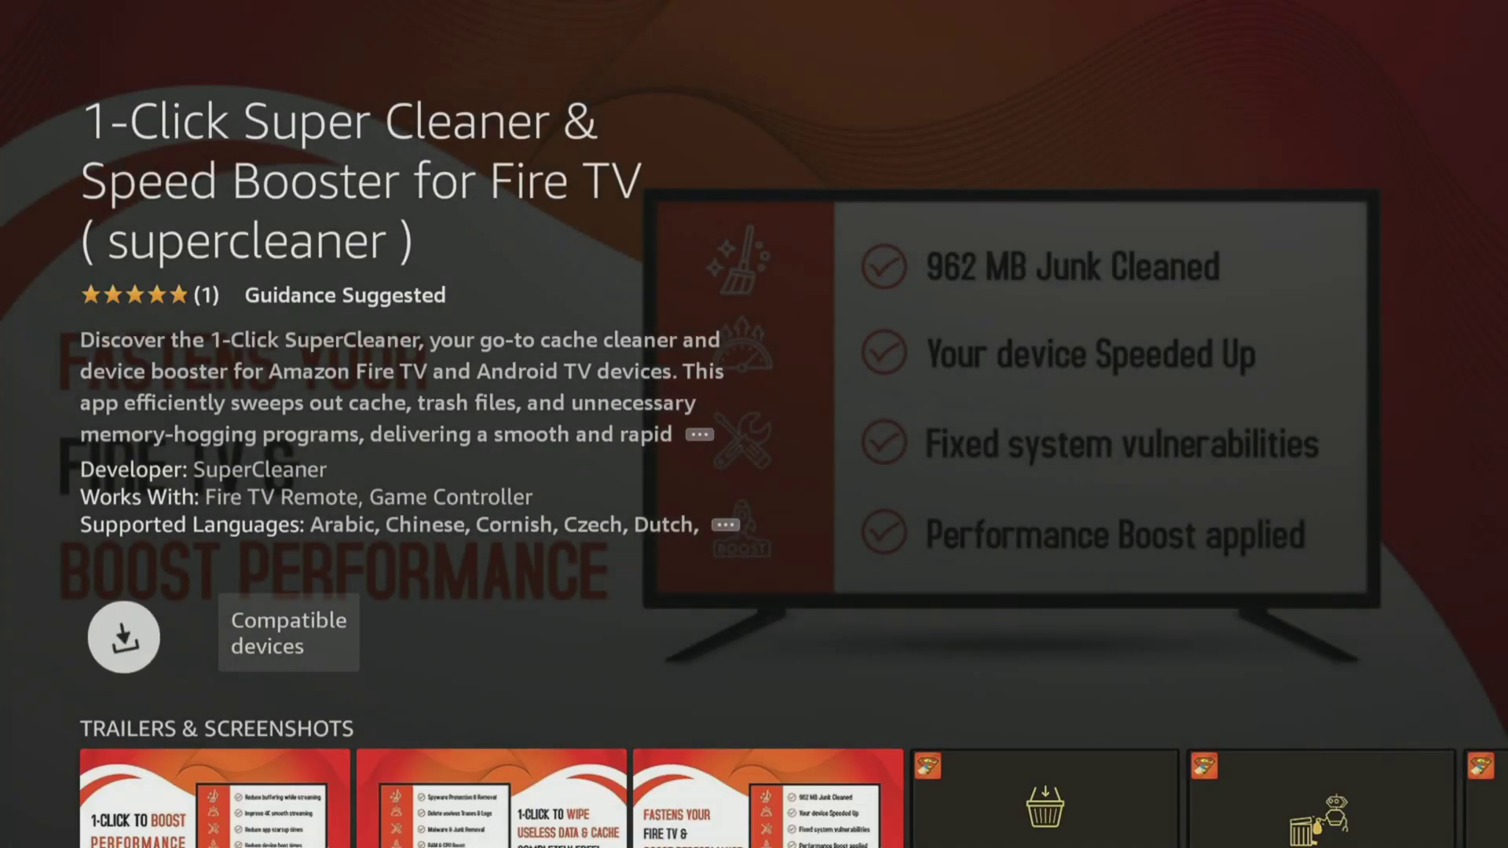
{"action": "key", "text": "Return"}
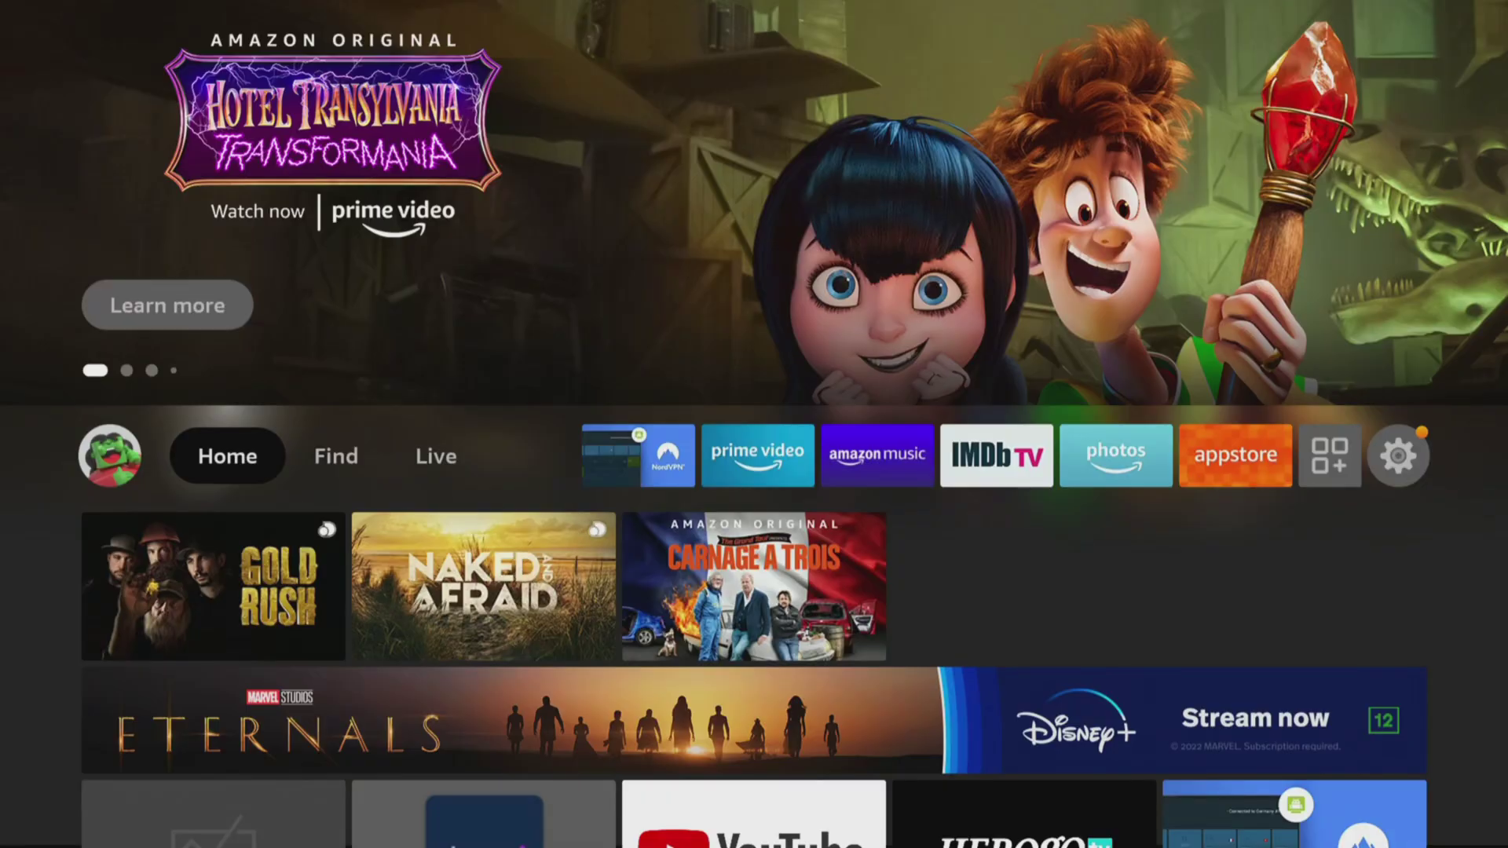
Search Find for 'Dow' and select the Downloader suggestion.
{"action": "key", "text": "Right"}
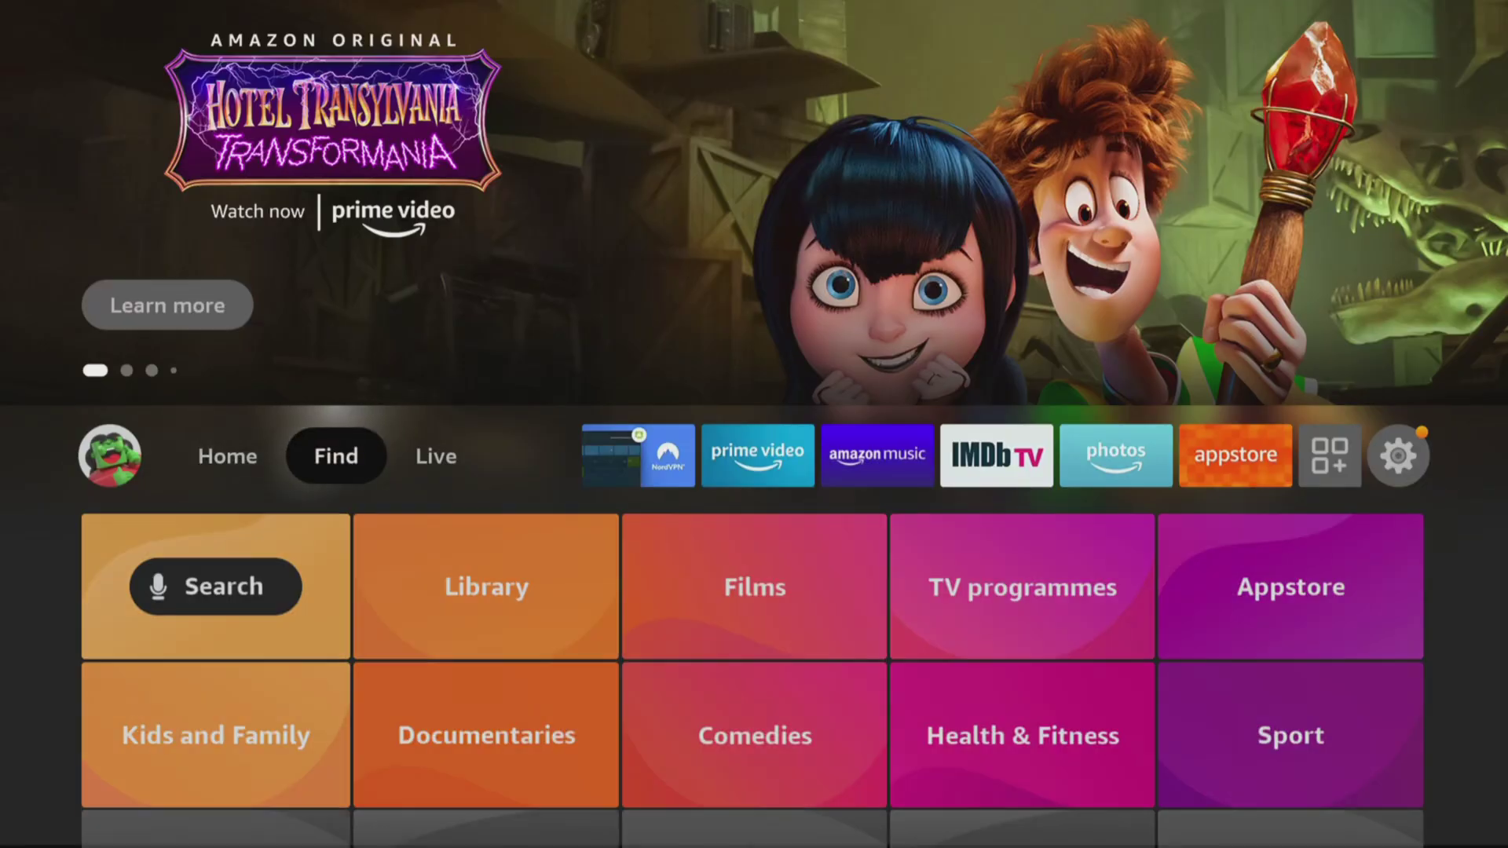
{"action": "key", "text": "Down"}
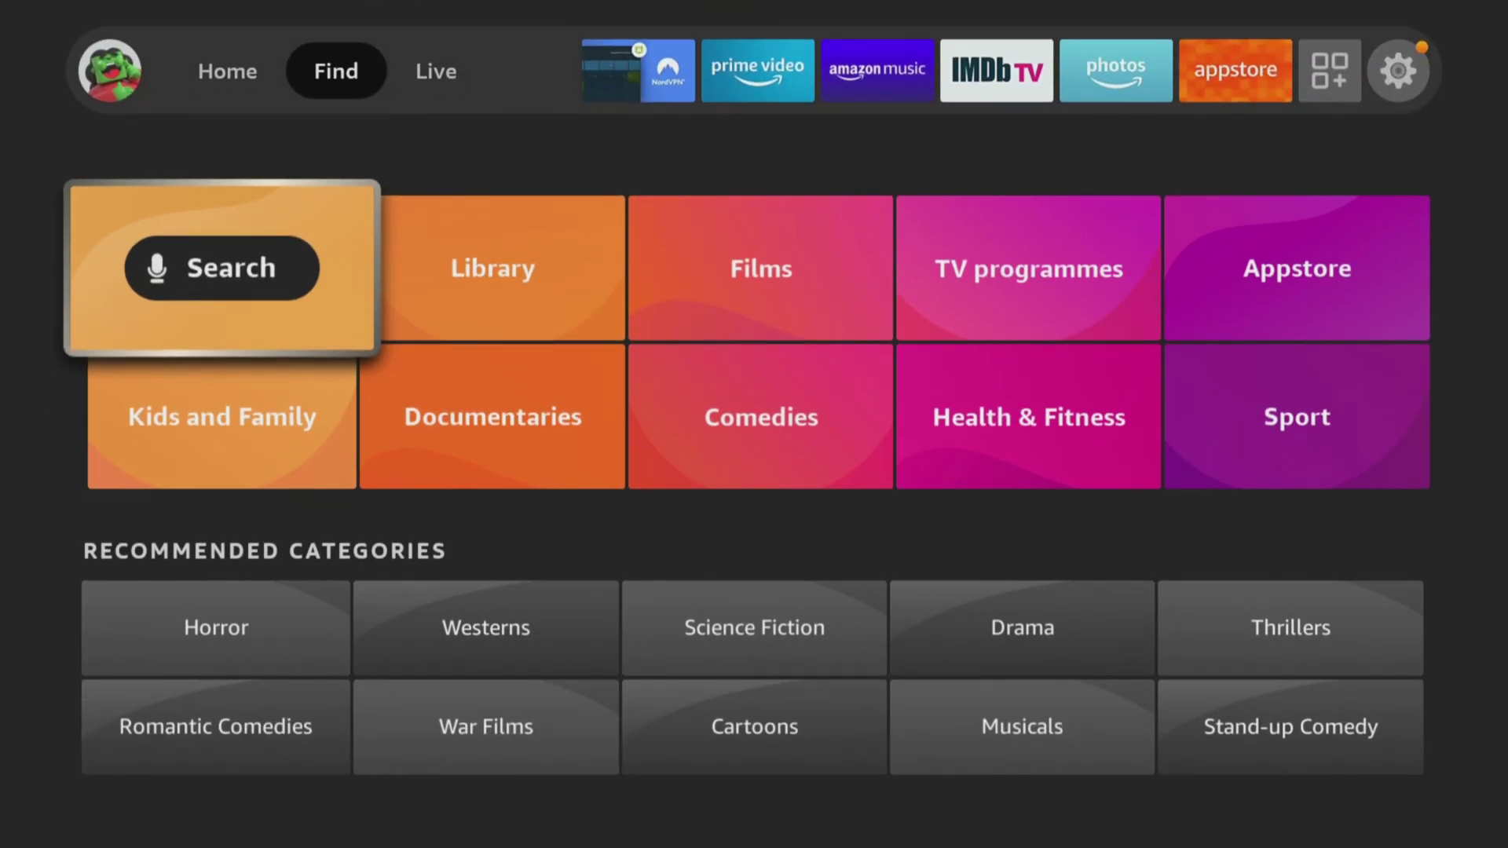
{"action": "key", "text": "Return"}
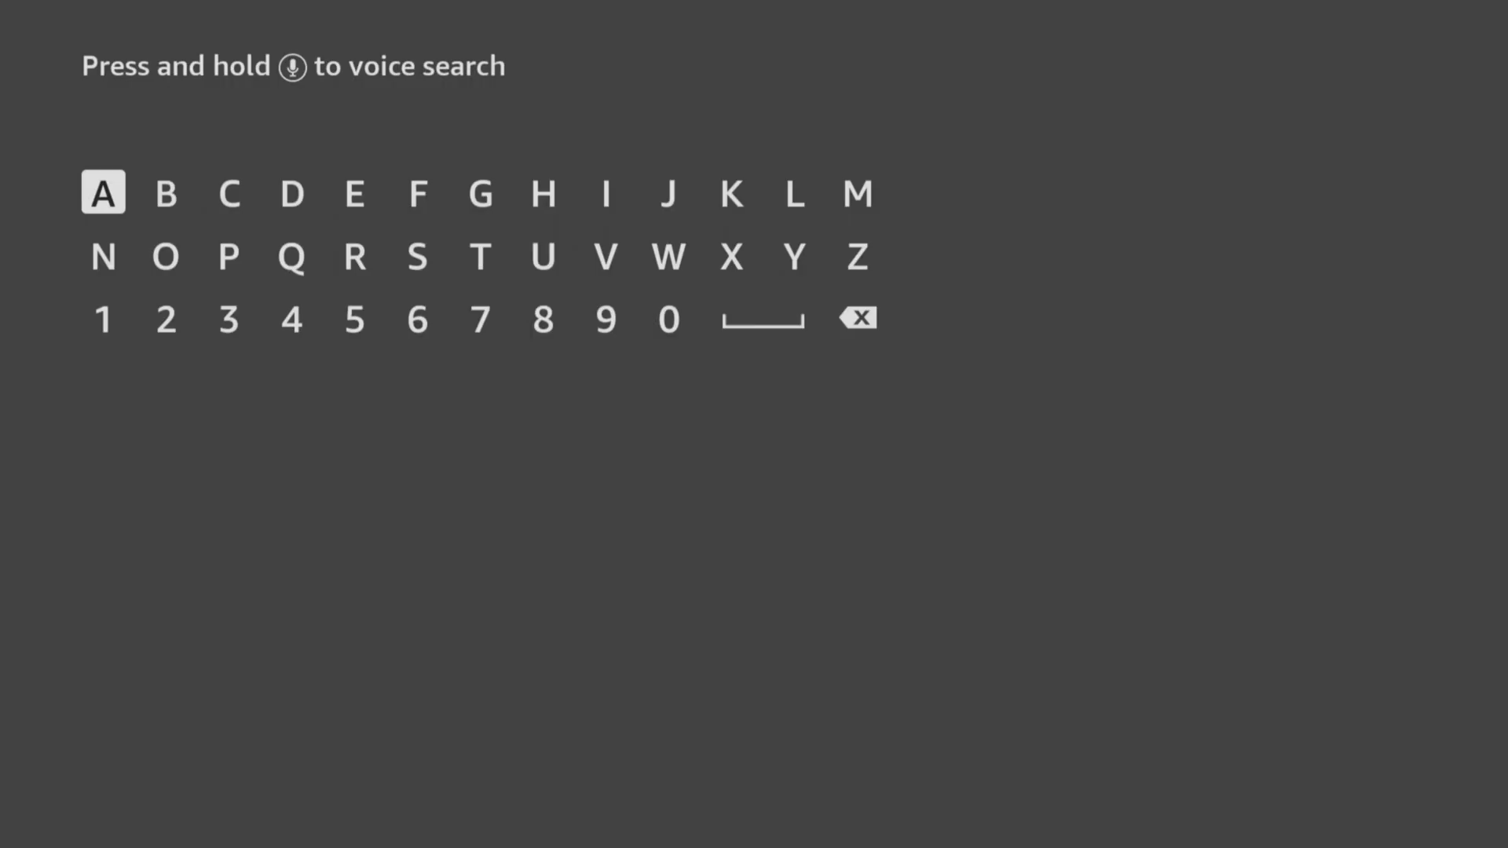
{"action": "key", "text": "Right"}
{"action": "key", "text": "Right"}
{"action": "key", "text": "Right"}
{"action": "key", "text": "Return"}
{"action": "key", "text": "Down"}
{"action": "key", "text": "Left"}
{"action": "key", "text": "Left"}
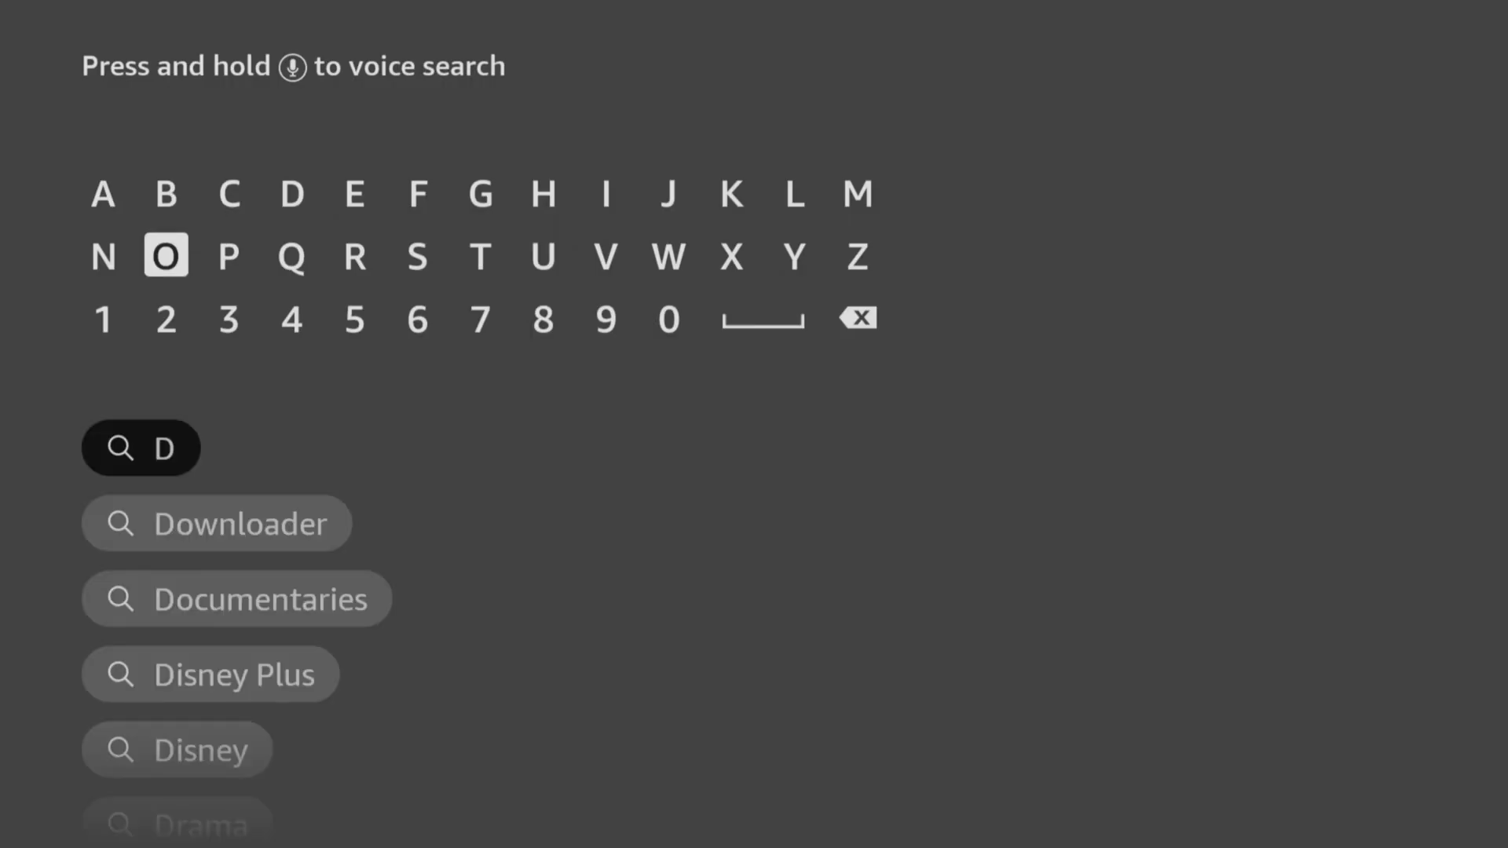
{"action": "key", "text": "Return"}
{"action": "key", "text": "Left"}
{"action": "key", "text": "Left"}
{"action": "key", "text": "Left"}
{"action": "key", "text": "Left"}
{"action": "key", "text": "Left"}
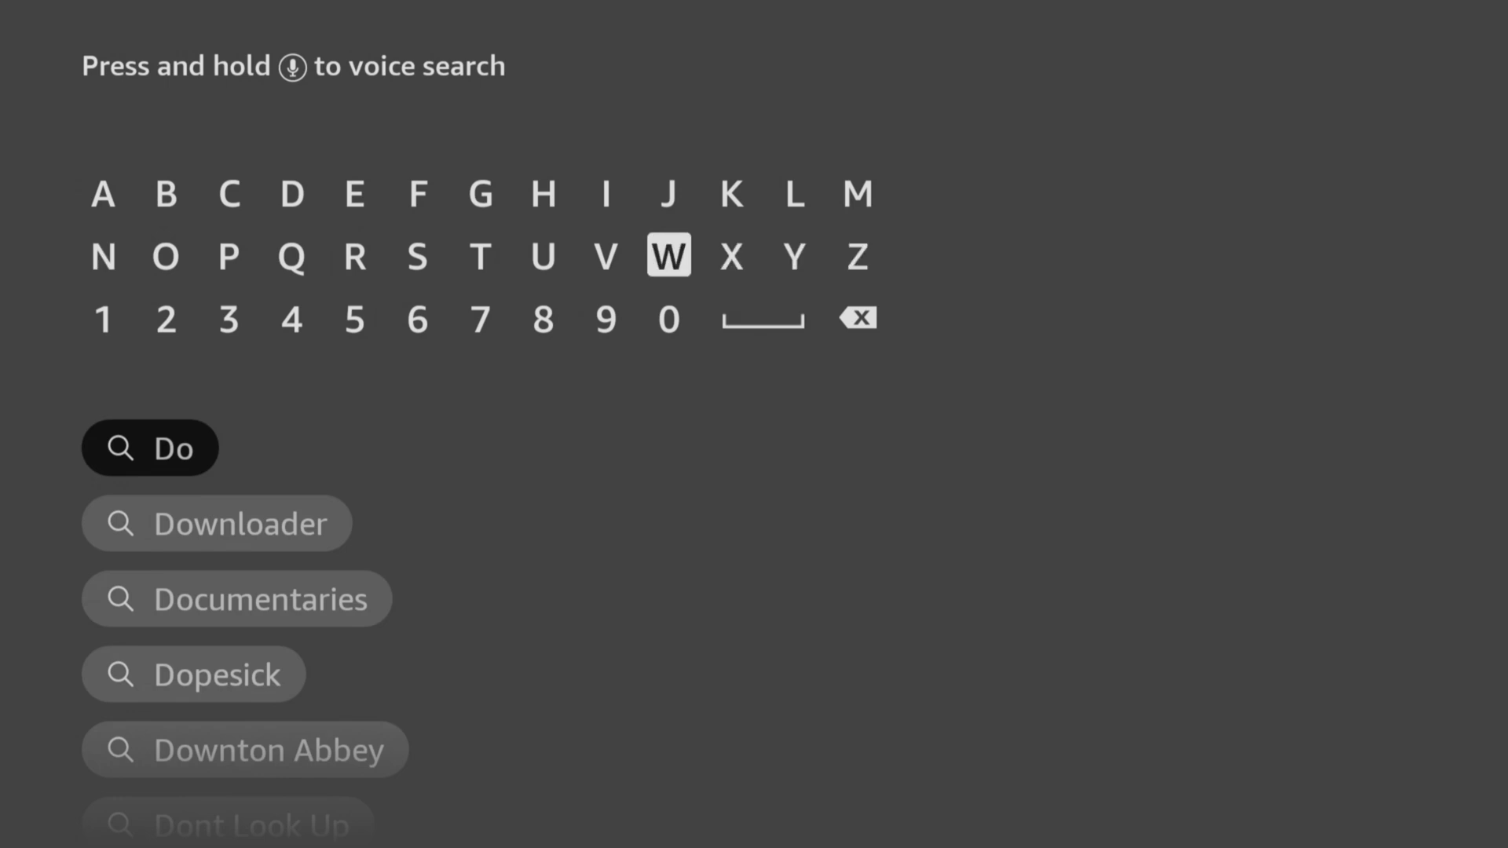
{"action": "key", "text": "Return"}
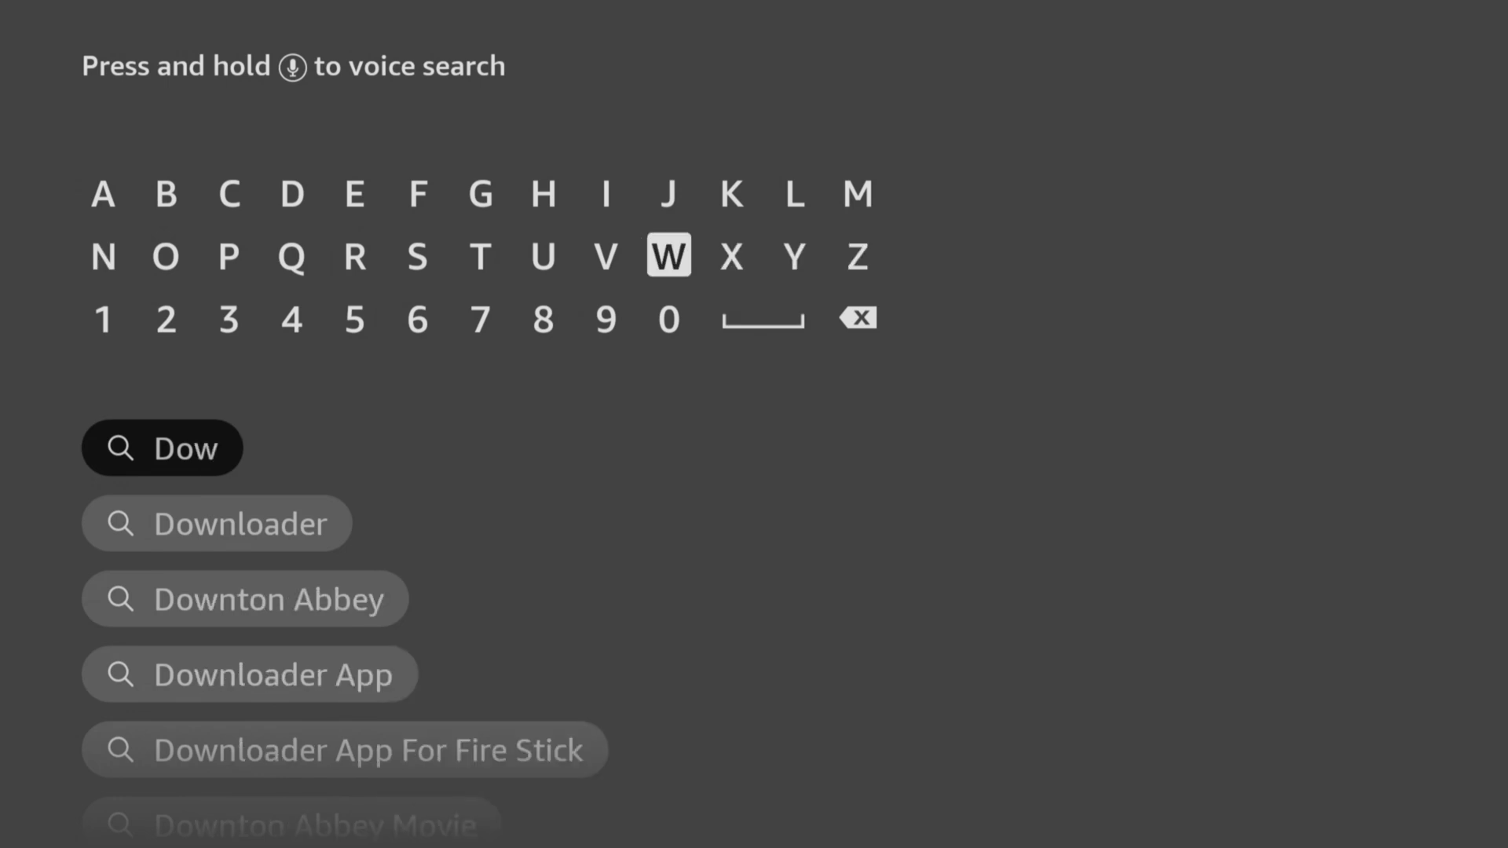
{"action": "key", "text": "Down"}
{"action": "key", "text": "Down"}
{"action": "key", "text": "Down"}
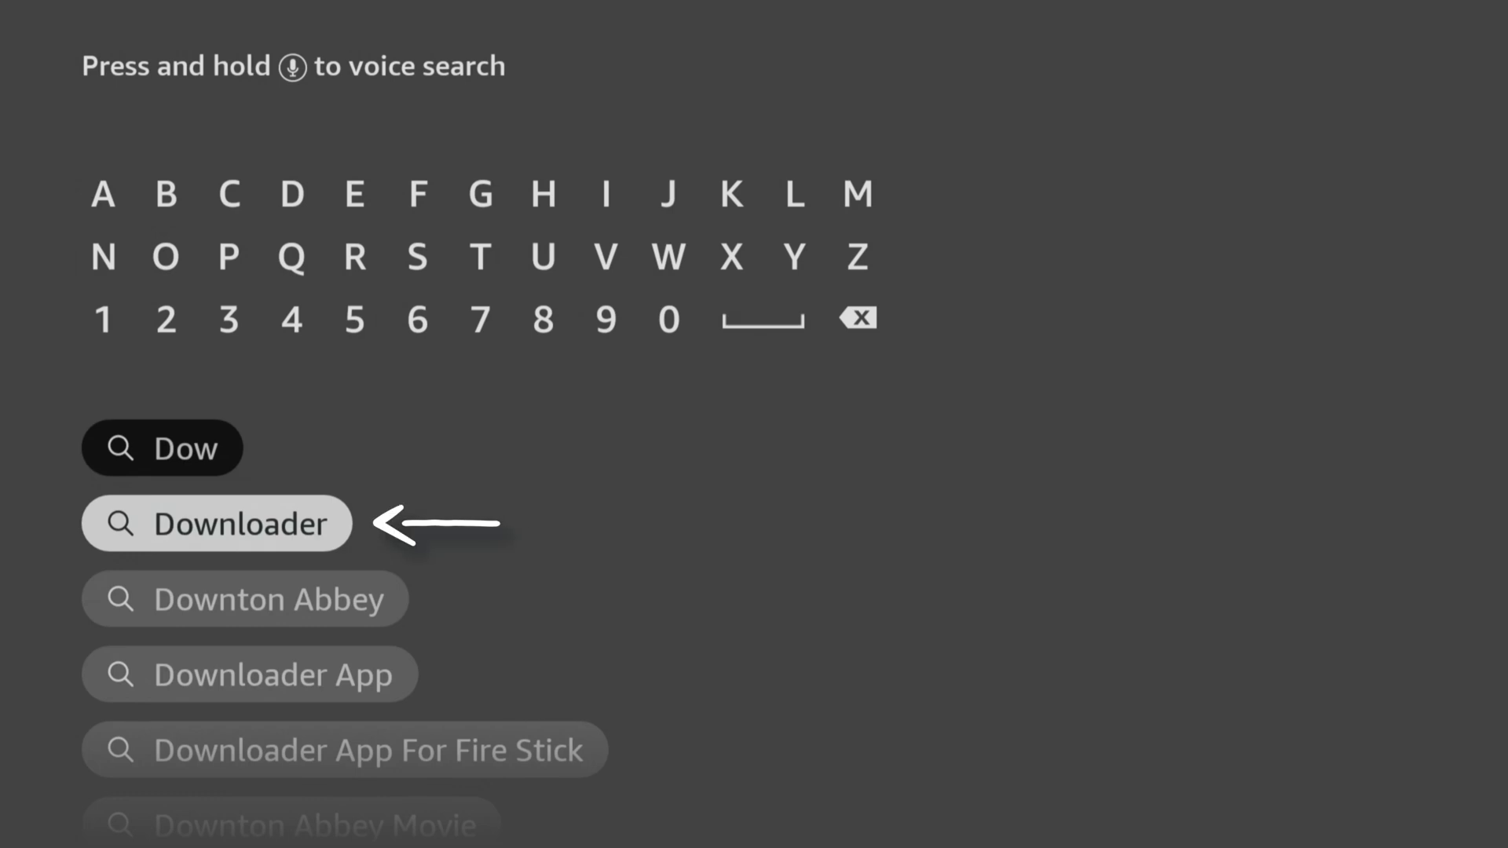
{"action": "key", "text": "Return"}
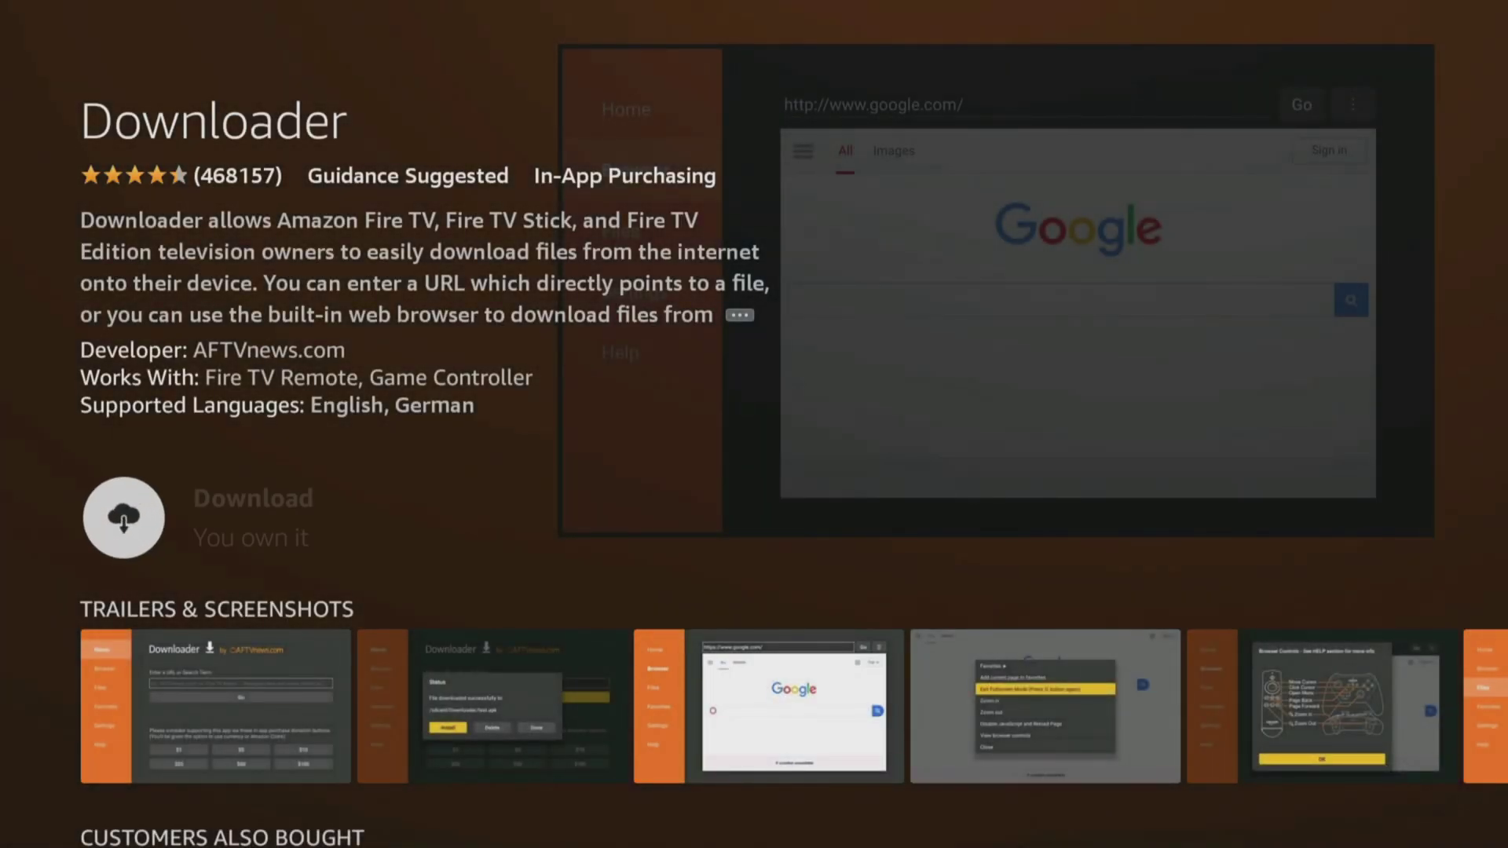
Download and open Downloader, allow media and file access, and dismiss the Quick Start Guide.
{"action": "key", "text": "Return"}
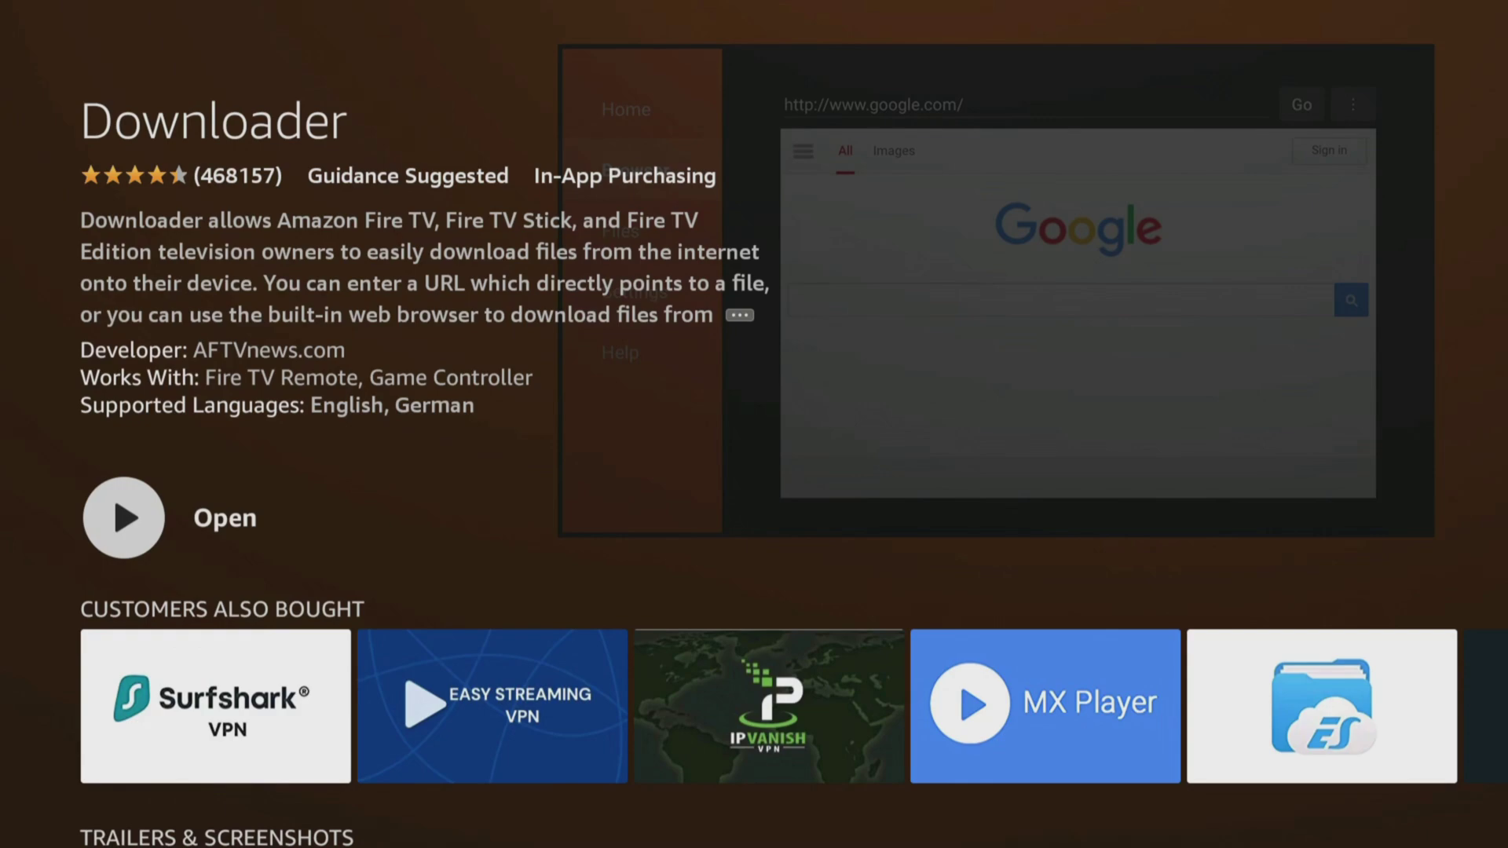
{"action": "key", "text": "Return"}
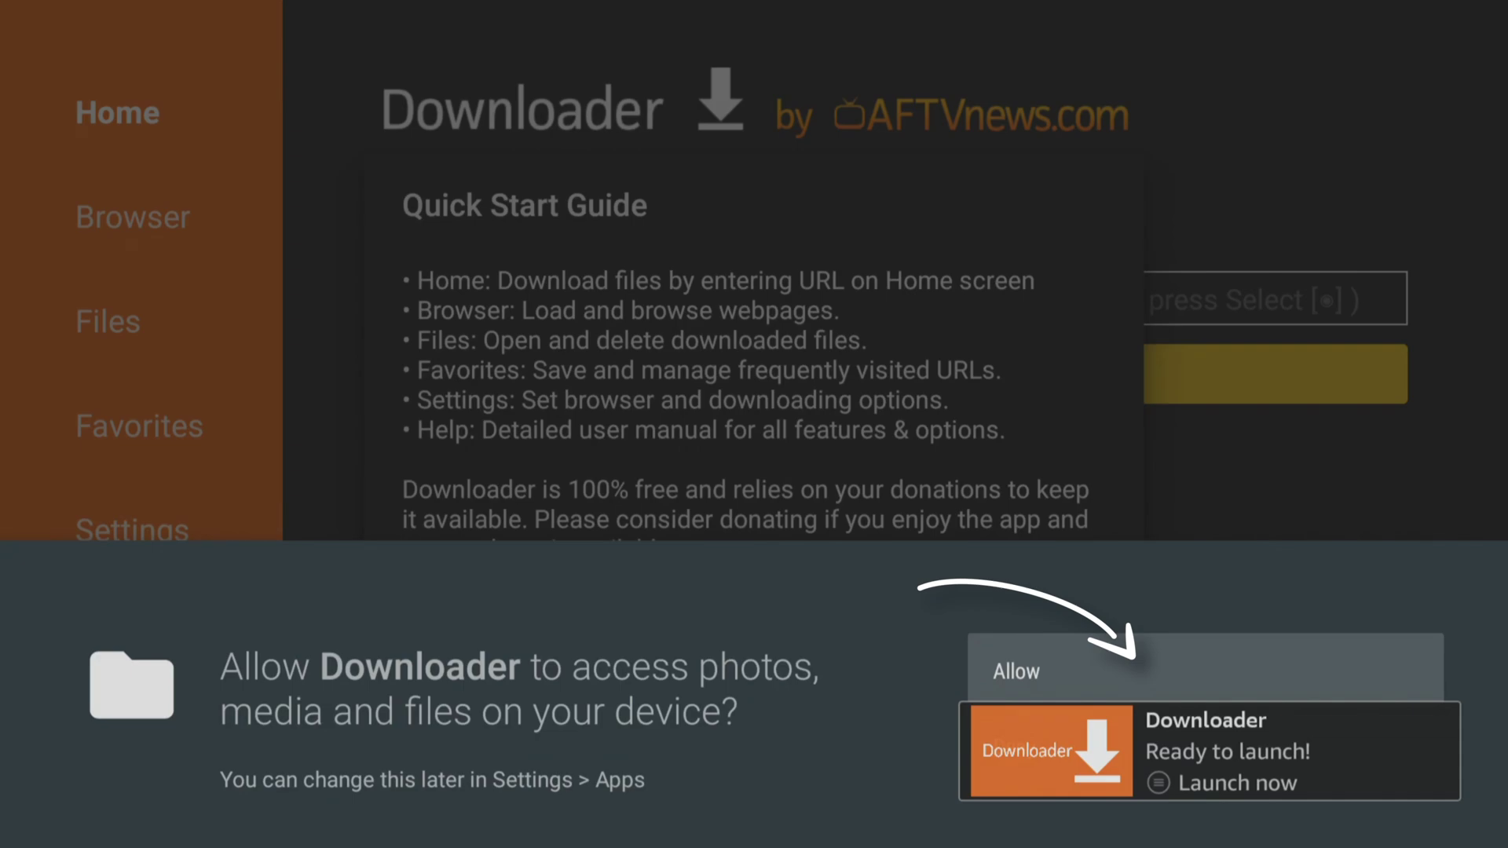
{"action": "key", "text": "Return"}
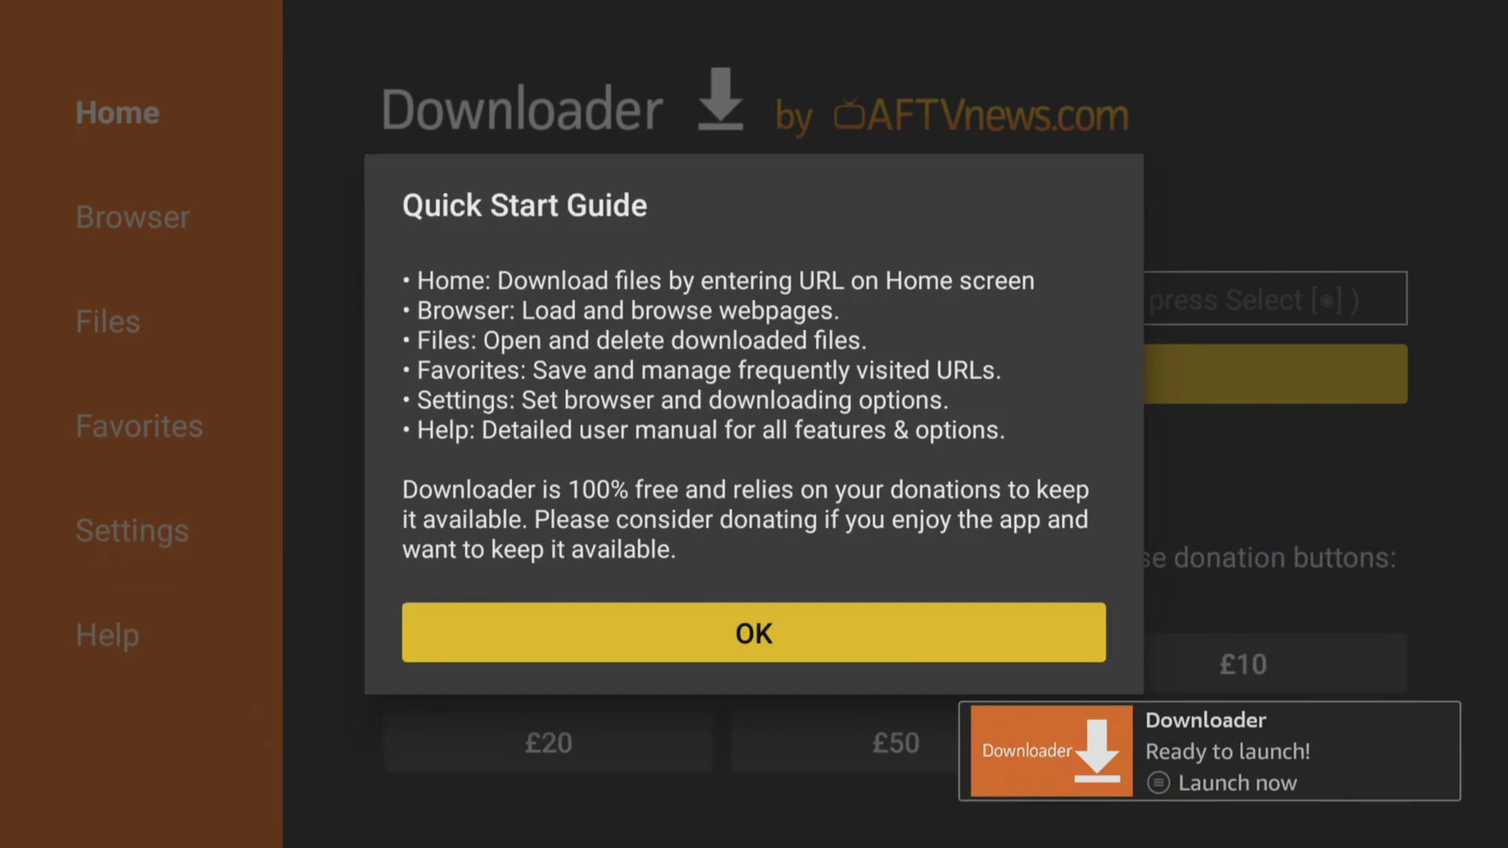
{"action": "key", "text": "Return"}
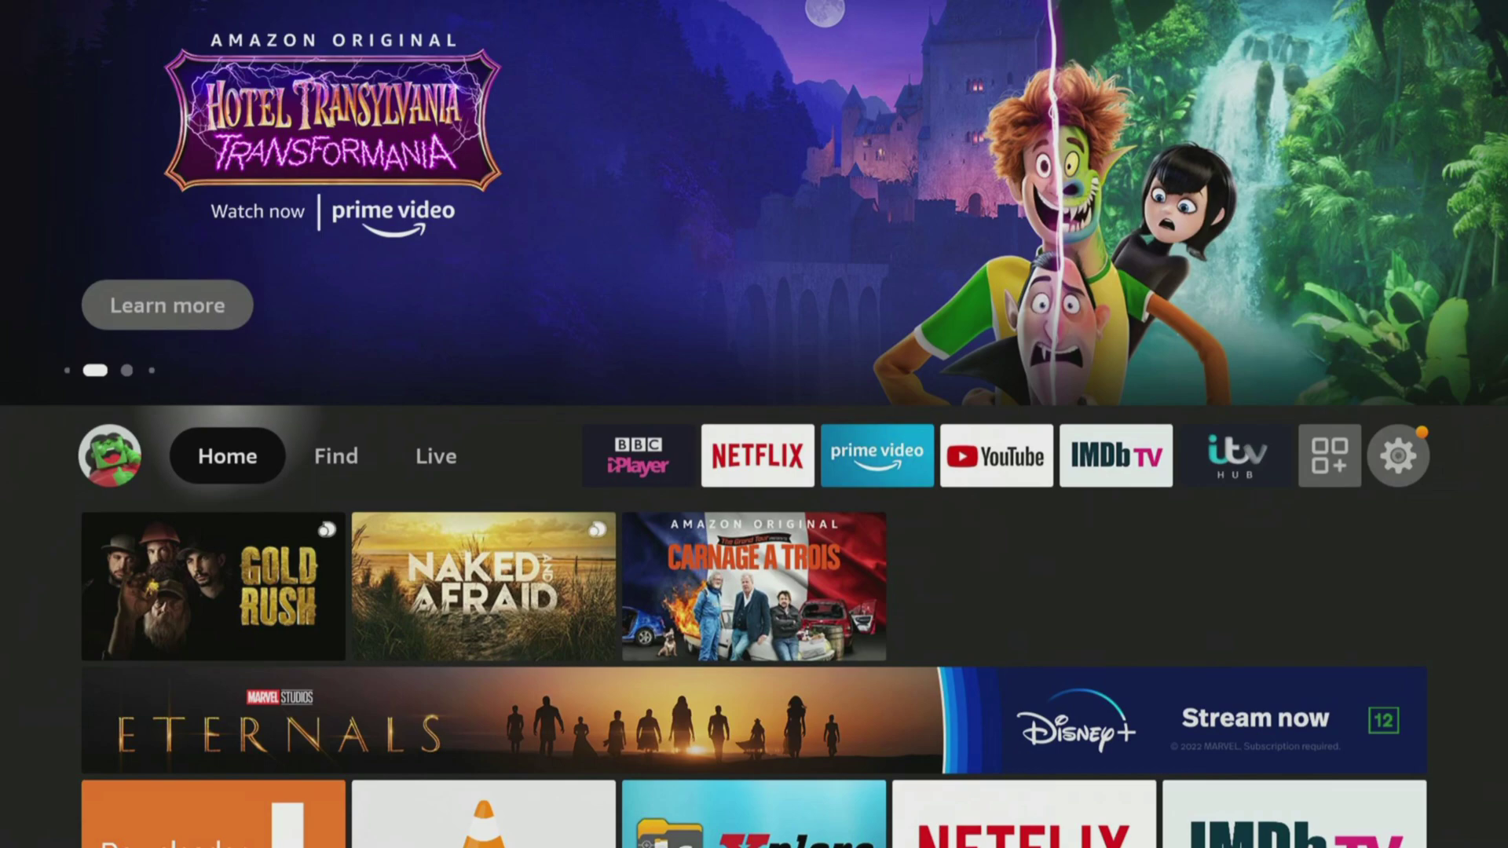
Toggle Downloader in My Fire TV > Developer Options > Install unknown apps.
{"action": "key", "text": "Right"}
{"action": "key", "text": "Right"}
{"action": "key", "text": "Right"}
{"action": "key", "text": "Right"}
{"action": "key", "text": "Right"}
{"action": "key", "text": "Right"}
{"action": "key", "text": "Right"}
{"action": "key", "text": "Right"}
{"action": "key", "text": "Right"}
{"action": "key", "text": "Right"}
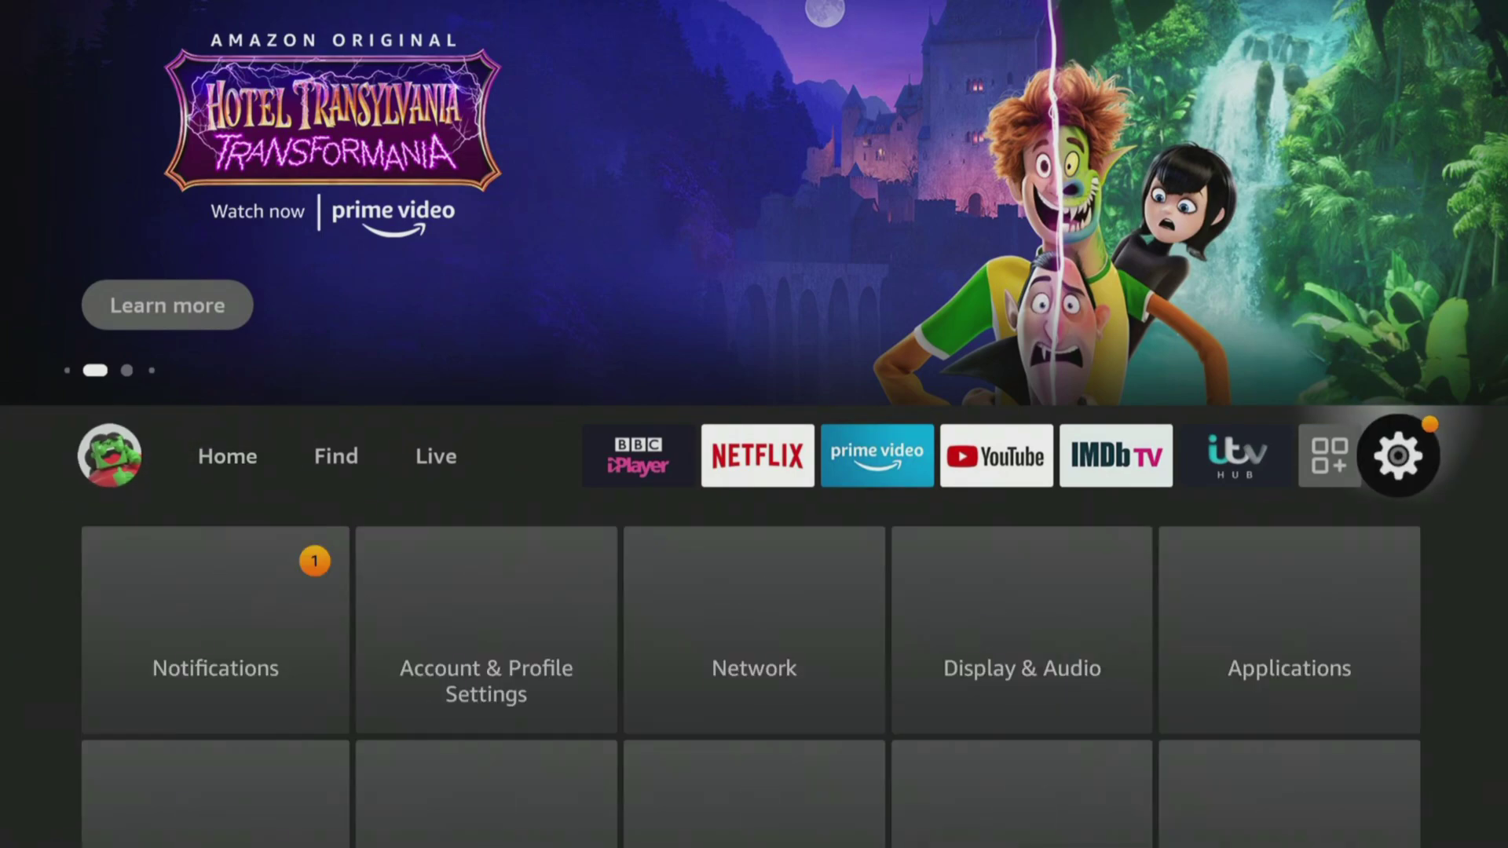
{"action": "key", "text": "Down"}
{"action": "key", "text": "Down"}
{"action": "key", "text": "Down"}
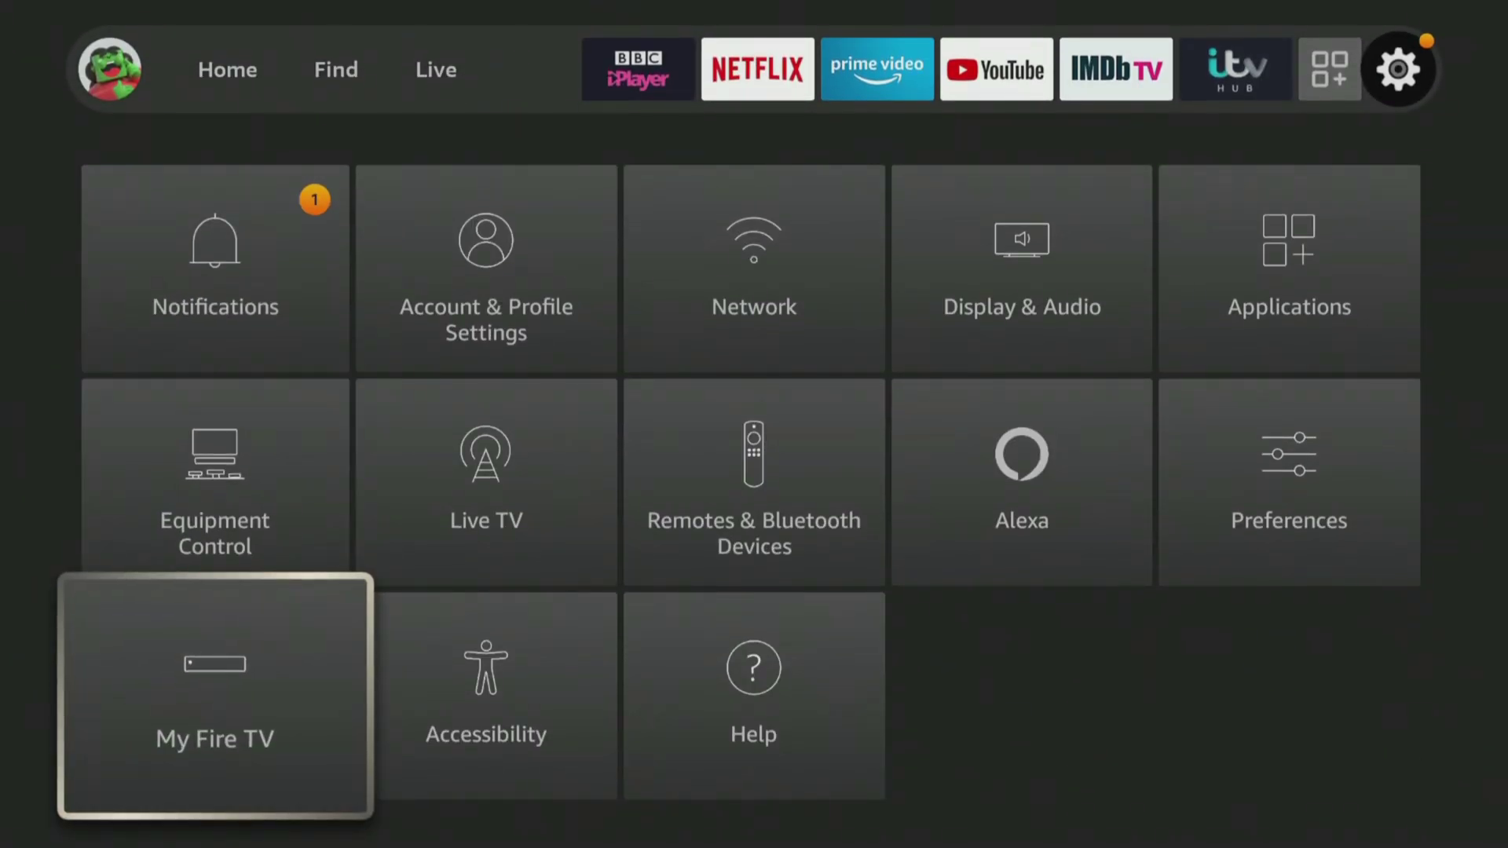
{"action": "key", "text": "Return"}
{"action": "key", "text": "Down"}
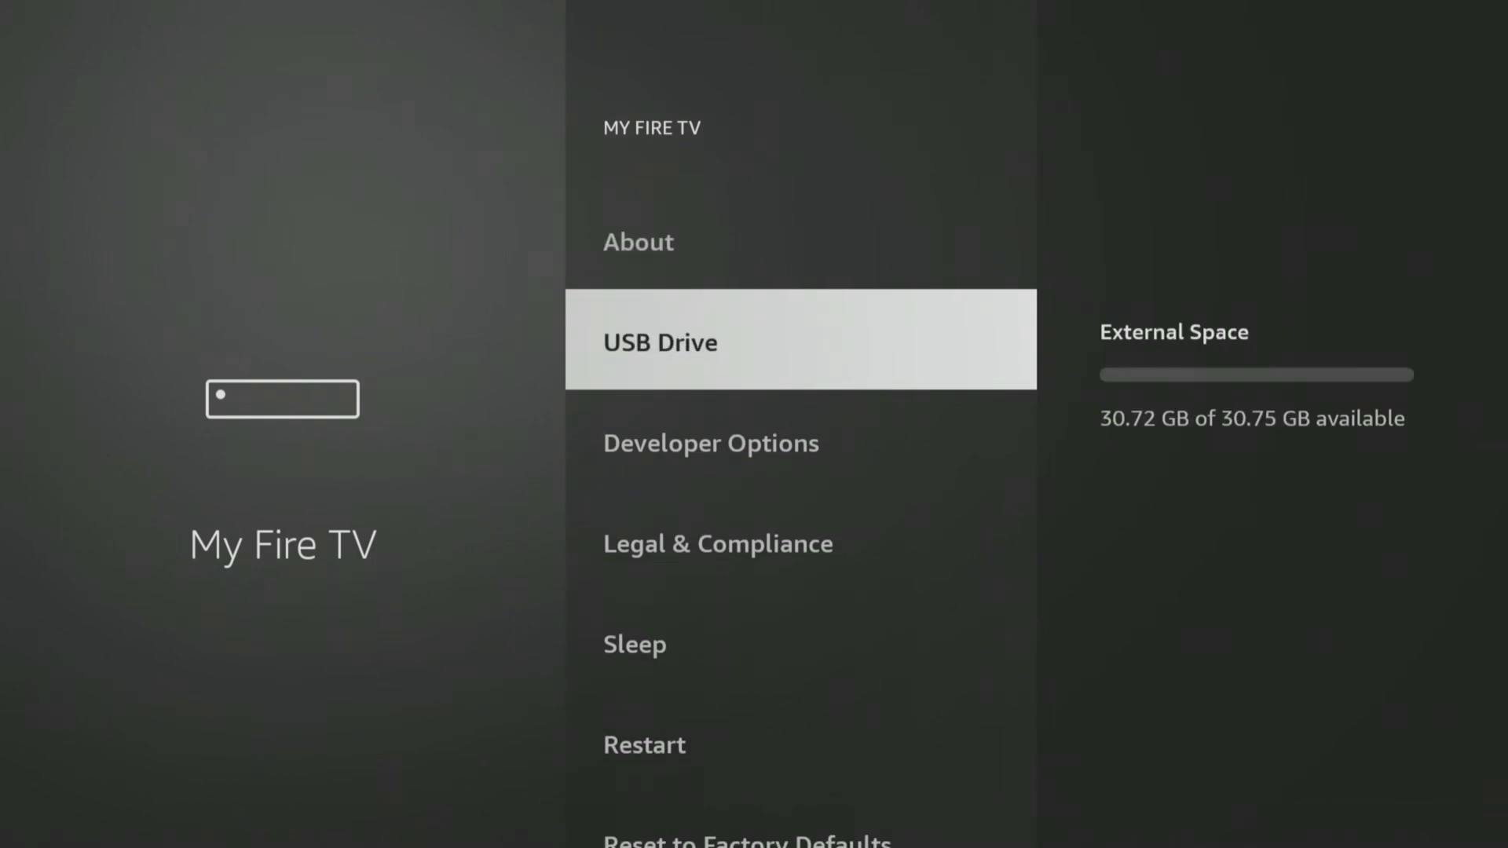
{"action": "key", "text": "Down"}
{"action": "key", "text": "Return"}
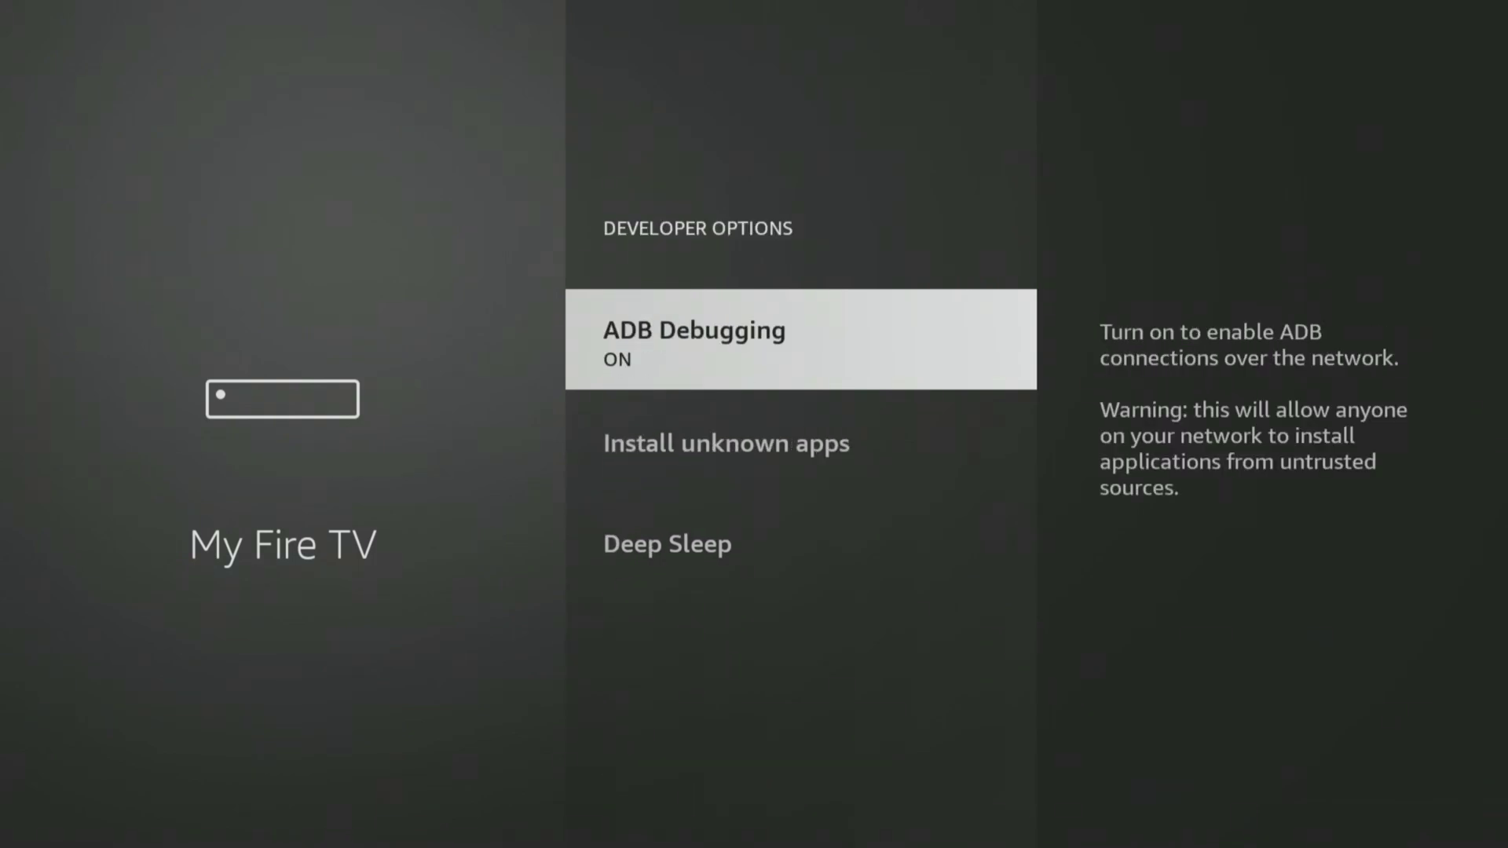
{"action": "key", "text": "Down"}
{"action": "key", "text": "Return"}
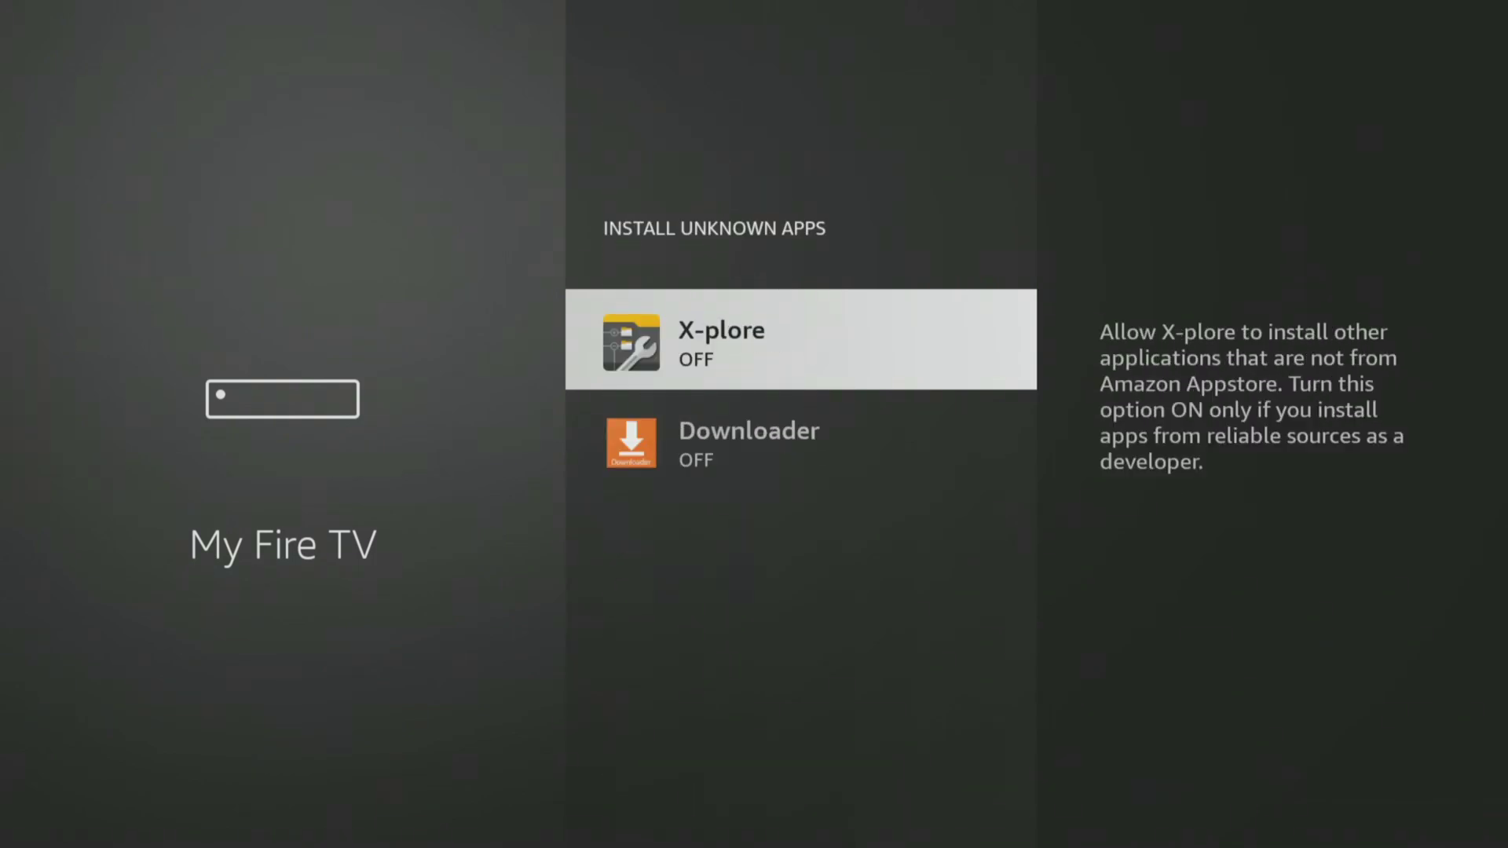
{"action": "key", "text": "Down"}
{"action": "key", "text": "Return"}
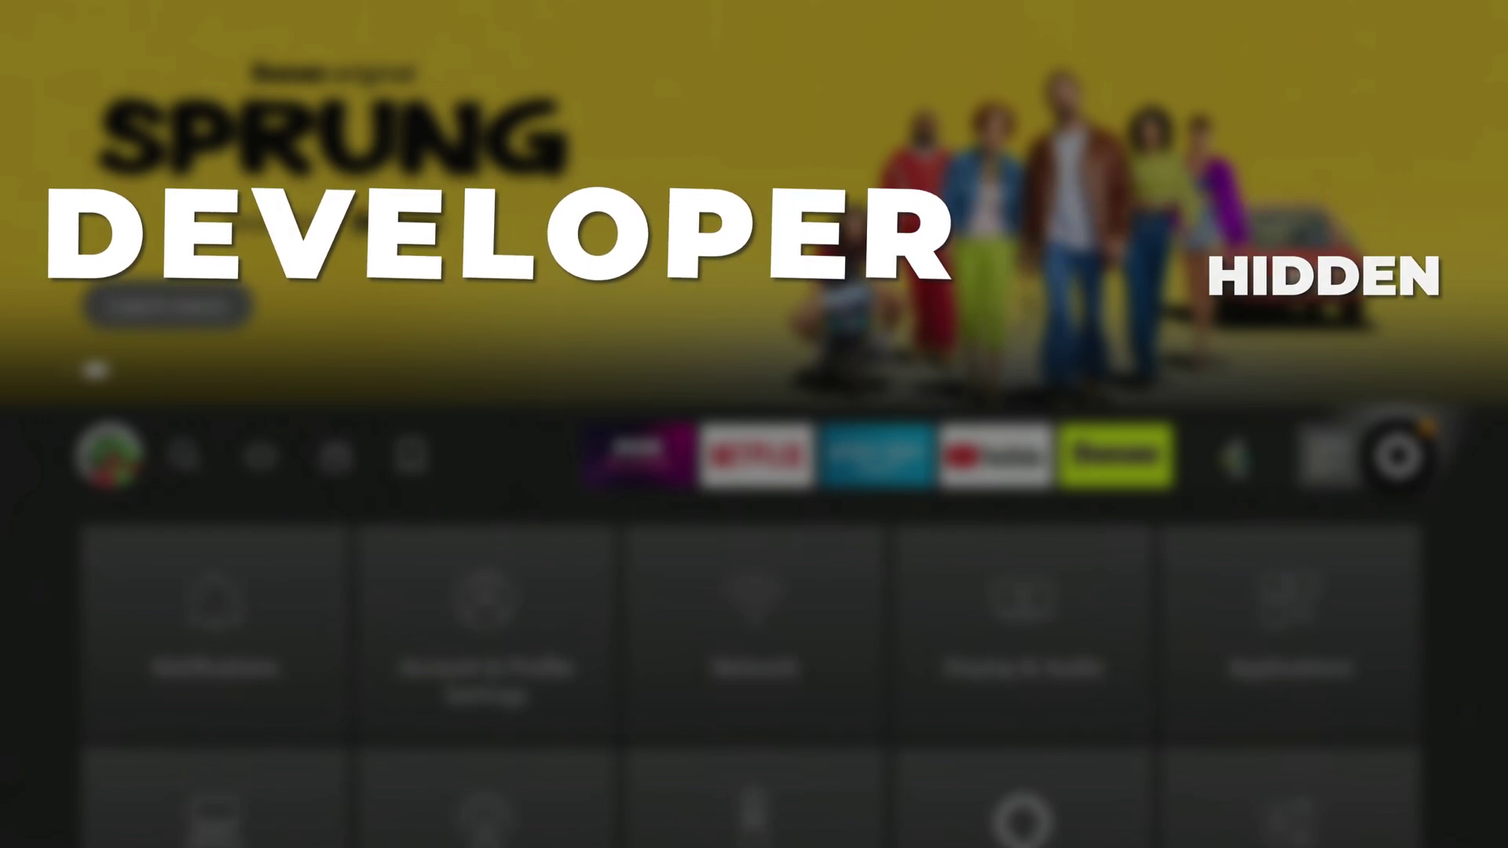
Try unlocking developer options from the My Fire TV device information page.
{"action": "key", "text": "Down"}
{"action": "key", "text": "Down"}
{"action": "key", "text": "Down"}
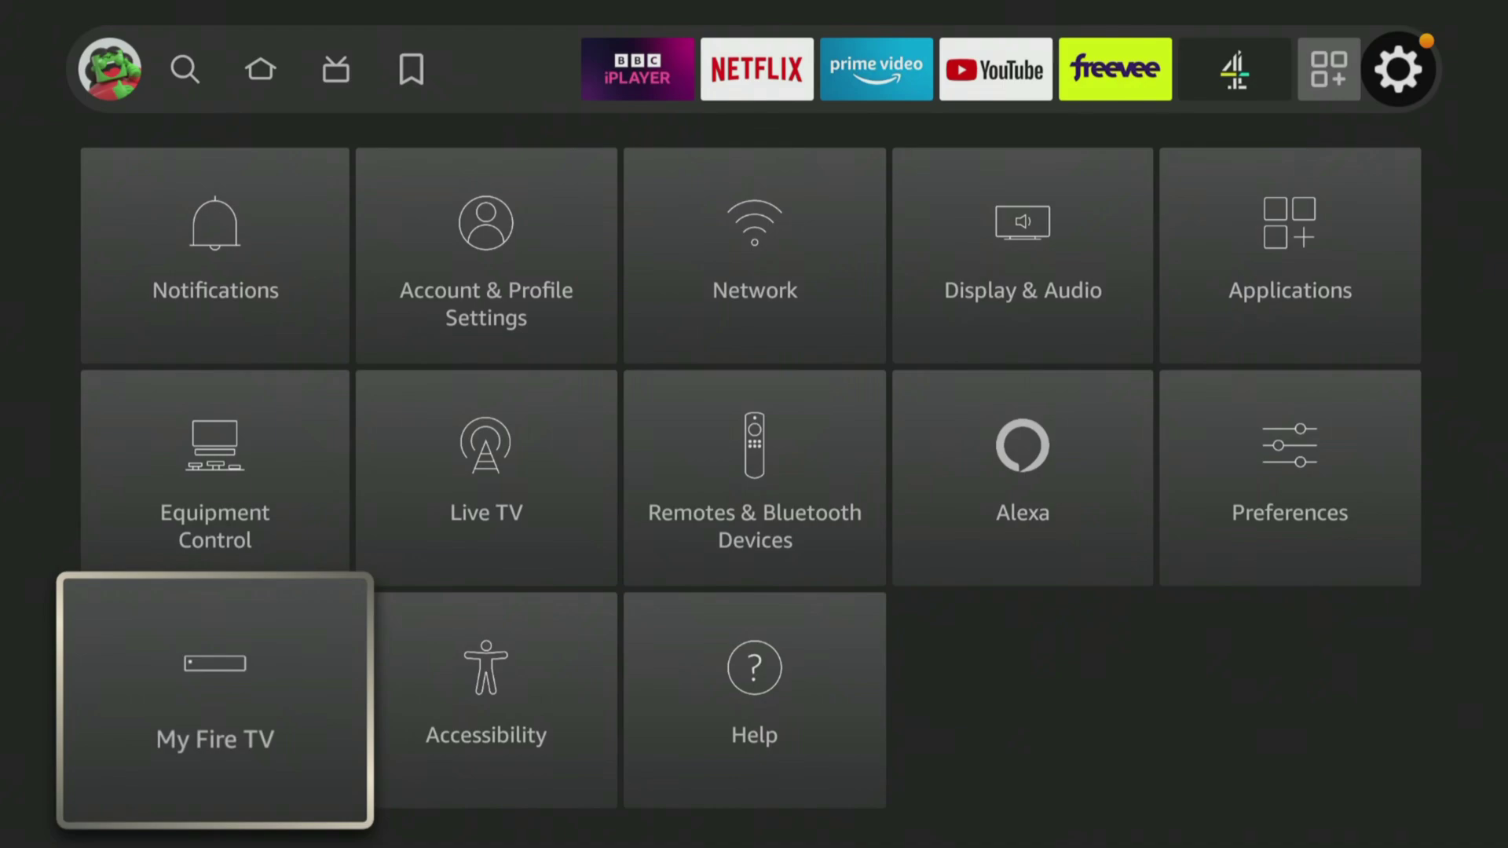
{"action": "key", "text": "Return"}
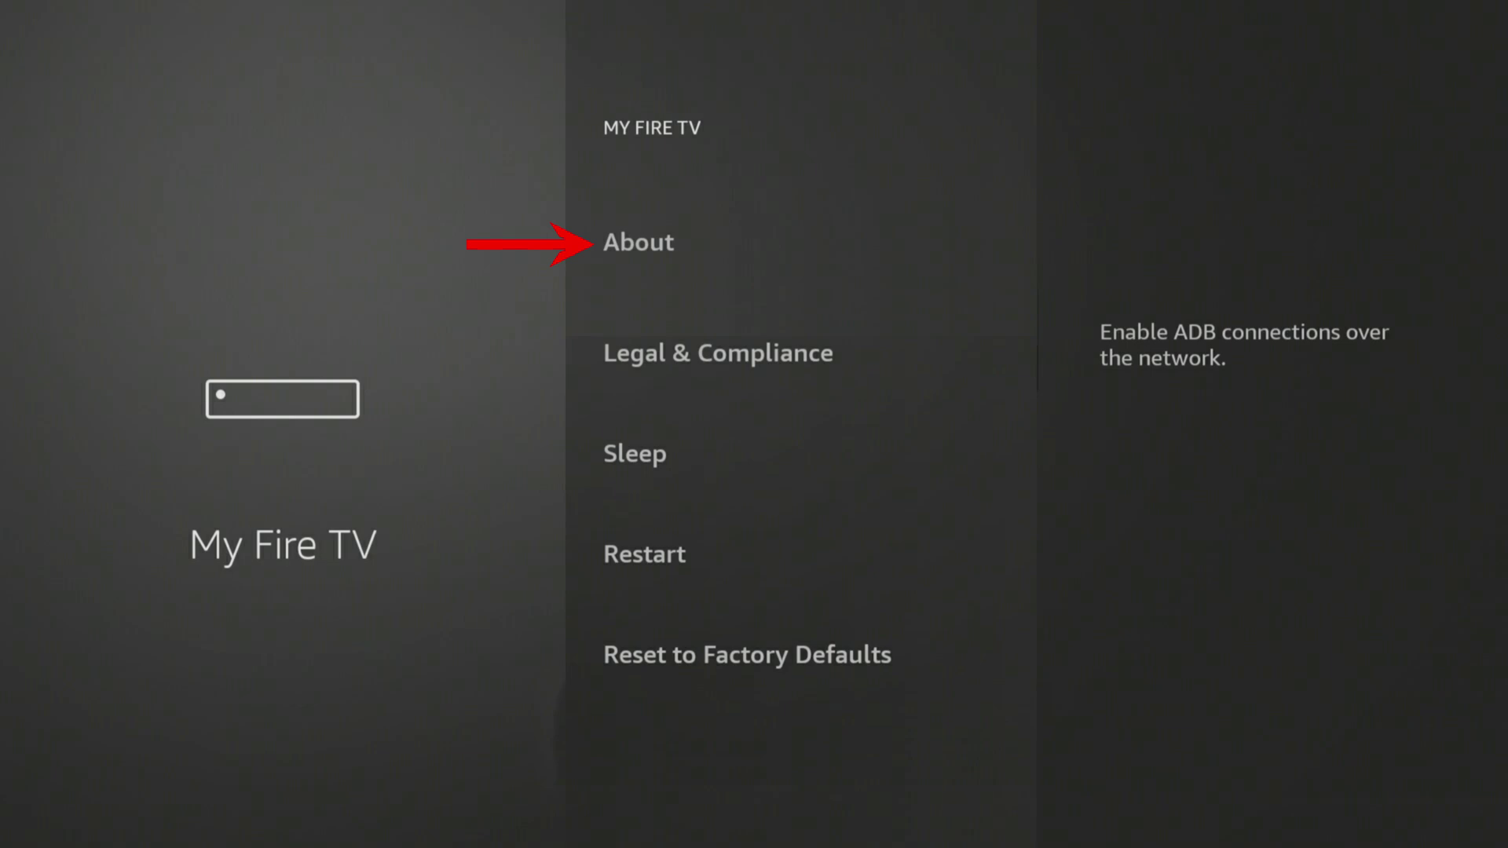
{"action": "key", "text": "Return"}
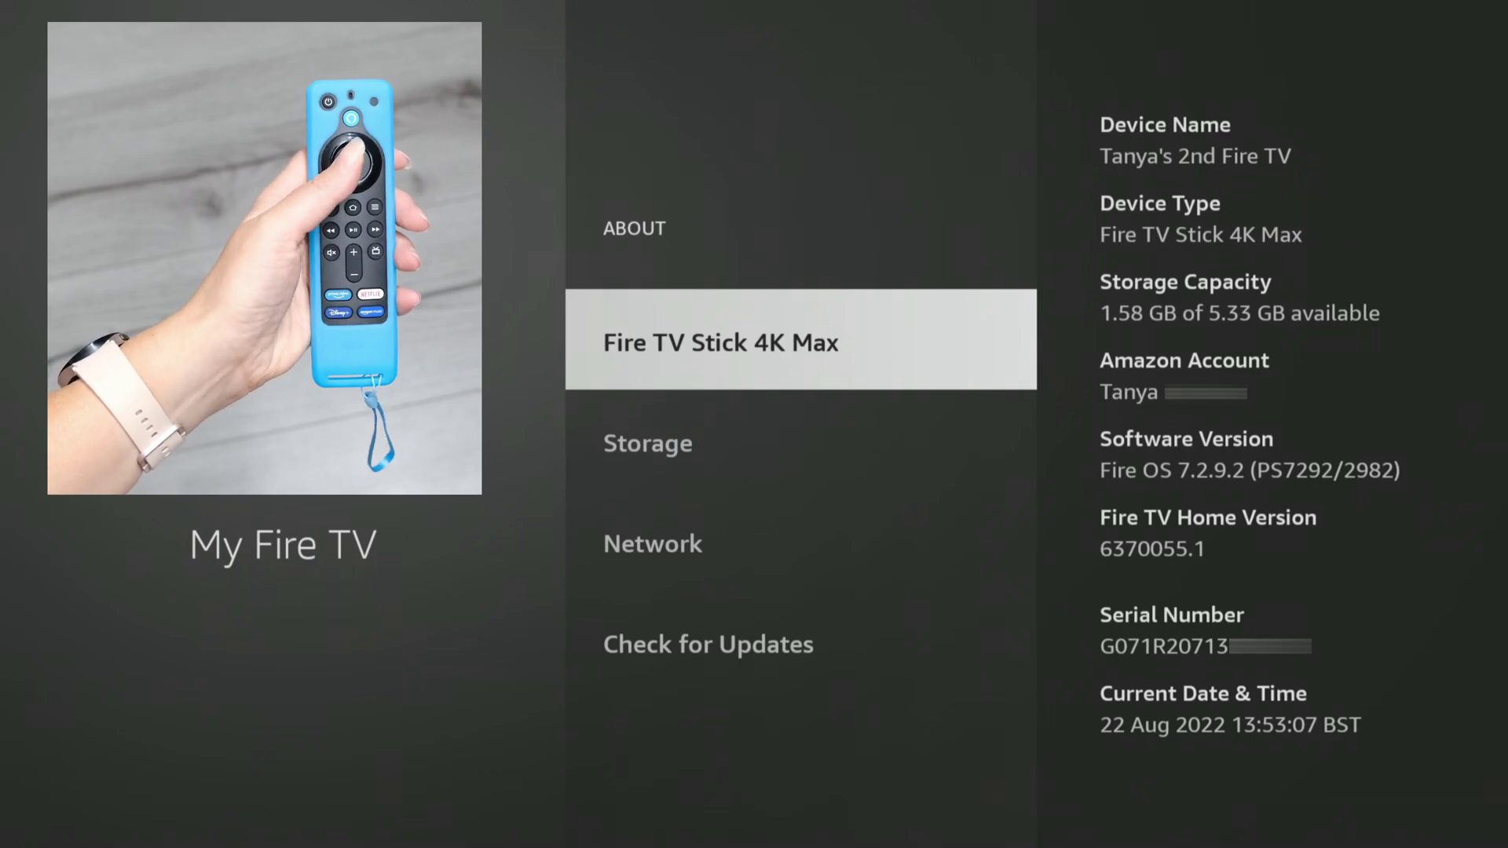
{"action": "key", "text": "Return"}
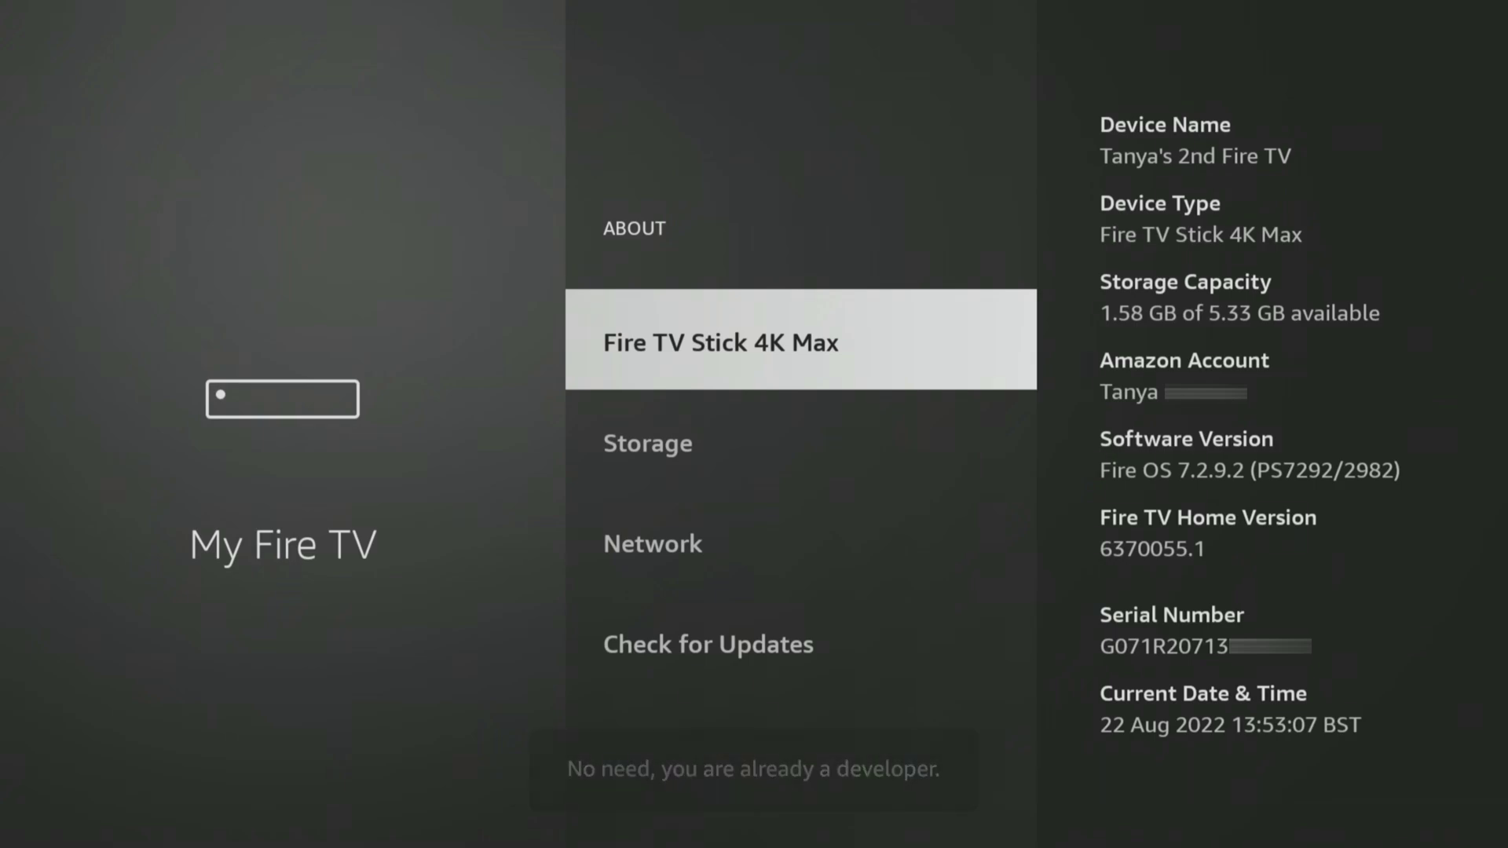
{"action": "key", "text": "Escape"}
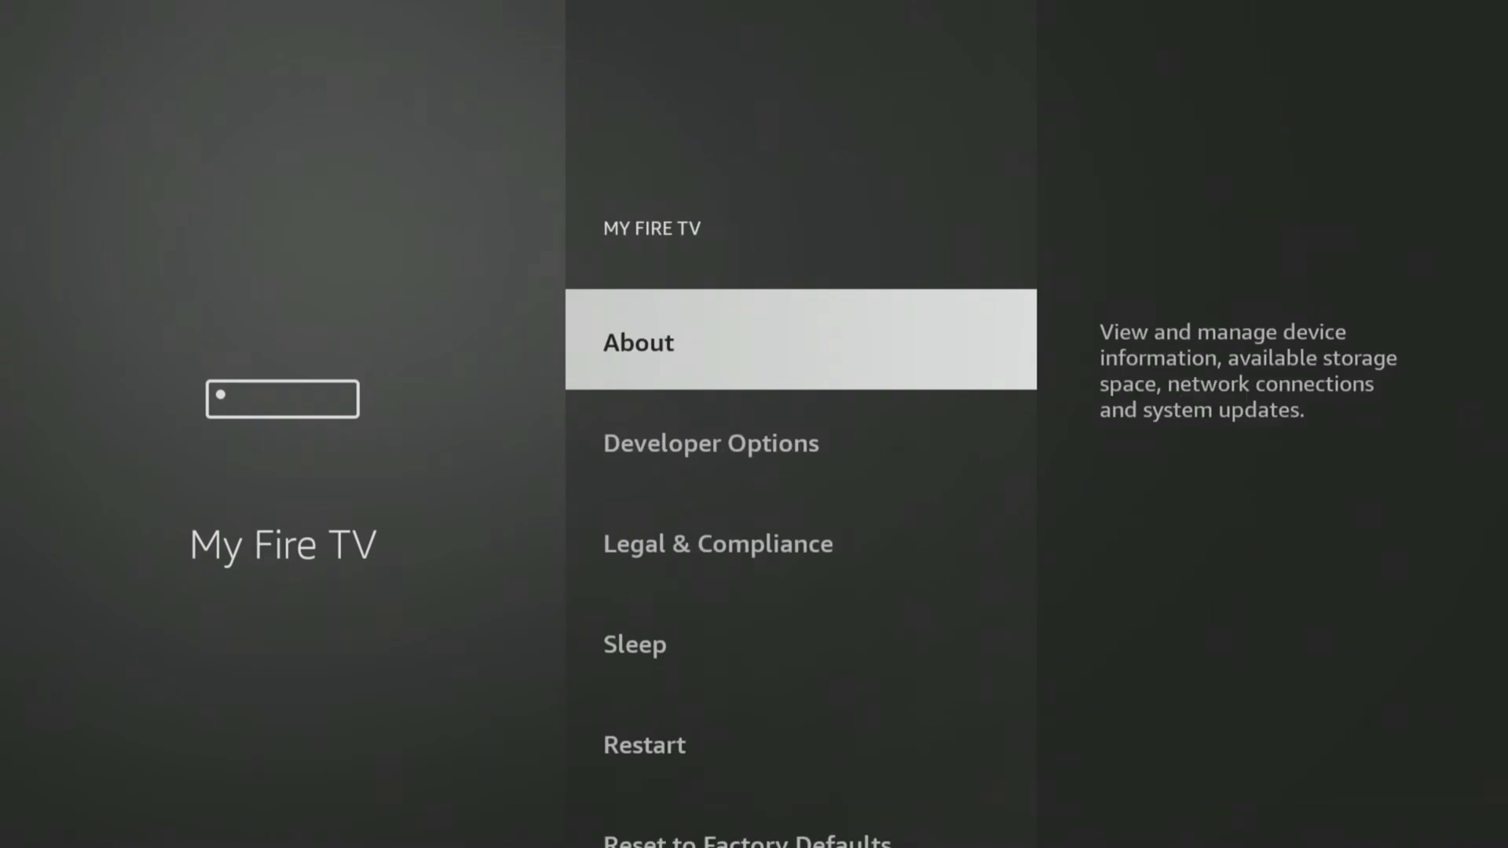
Turn Downloader ON under Developer Options > Install unknown apps.
{"action": "key", "text": "Down"}
{"action": "key", "text": "Return"}
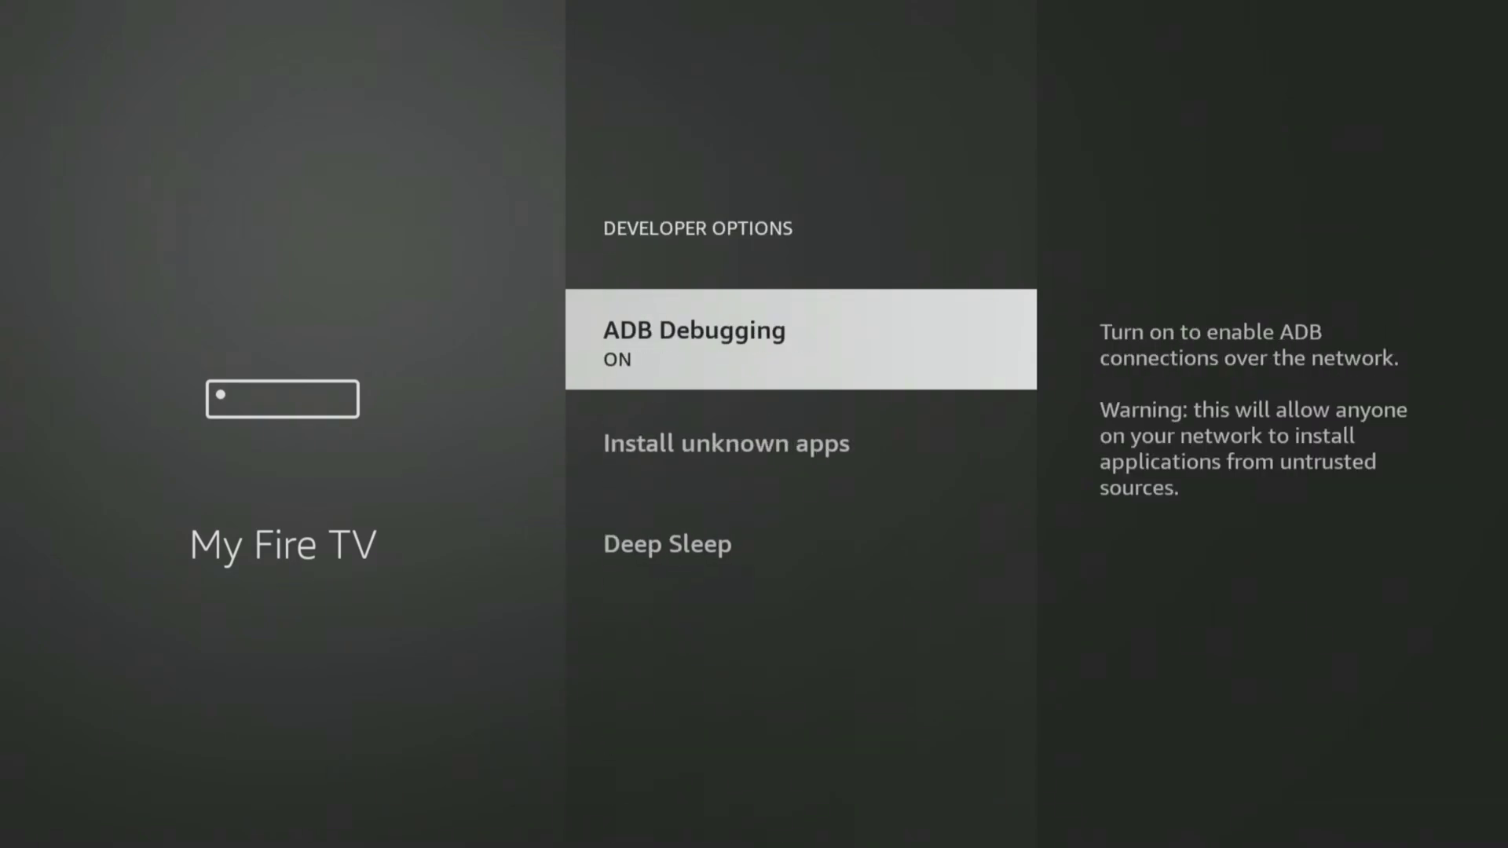
{"action": "key", "text": "Down"}
{"action": "key", "text": "Return"}
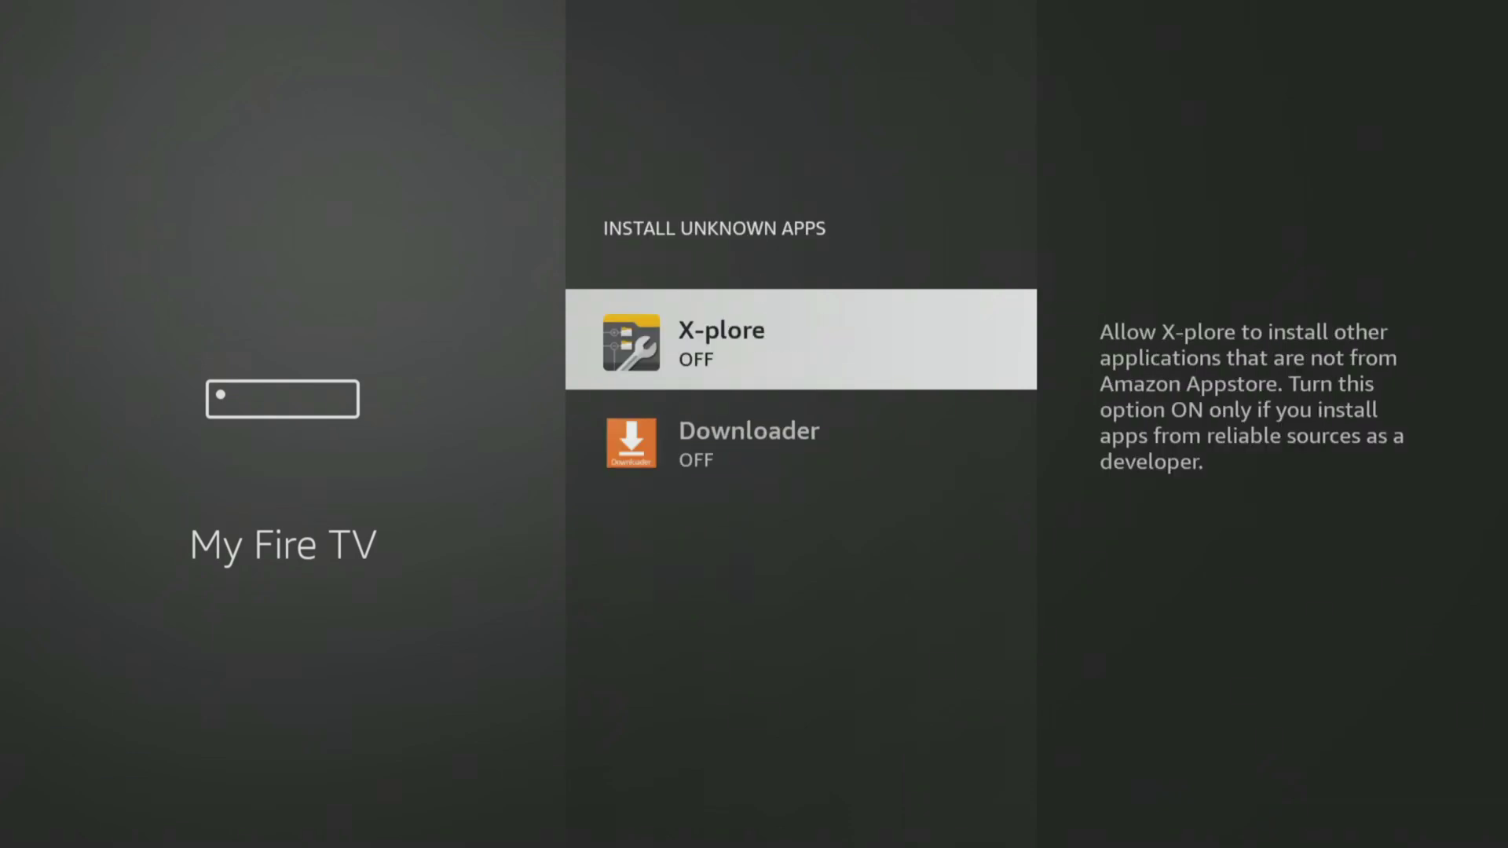
{"action": "key", "text": "Down"}
{"action": "key", "text": "Return"}
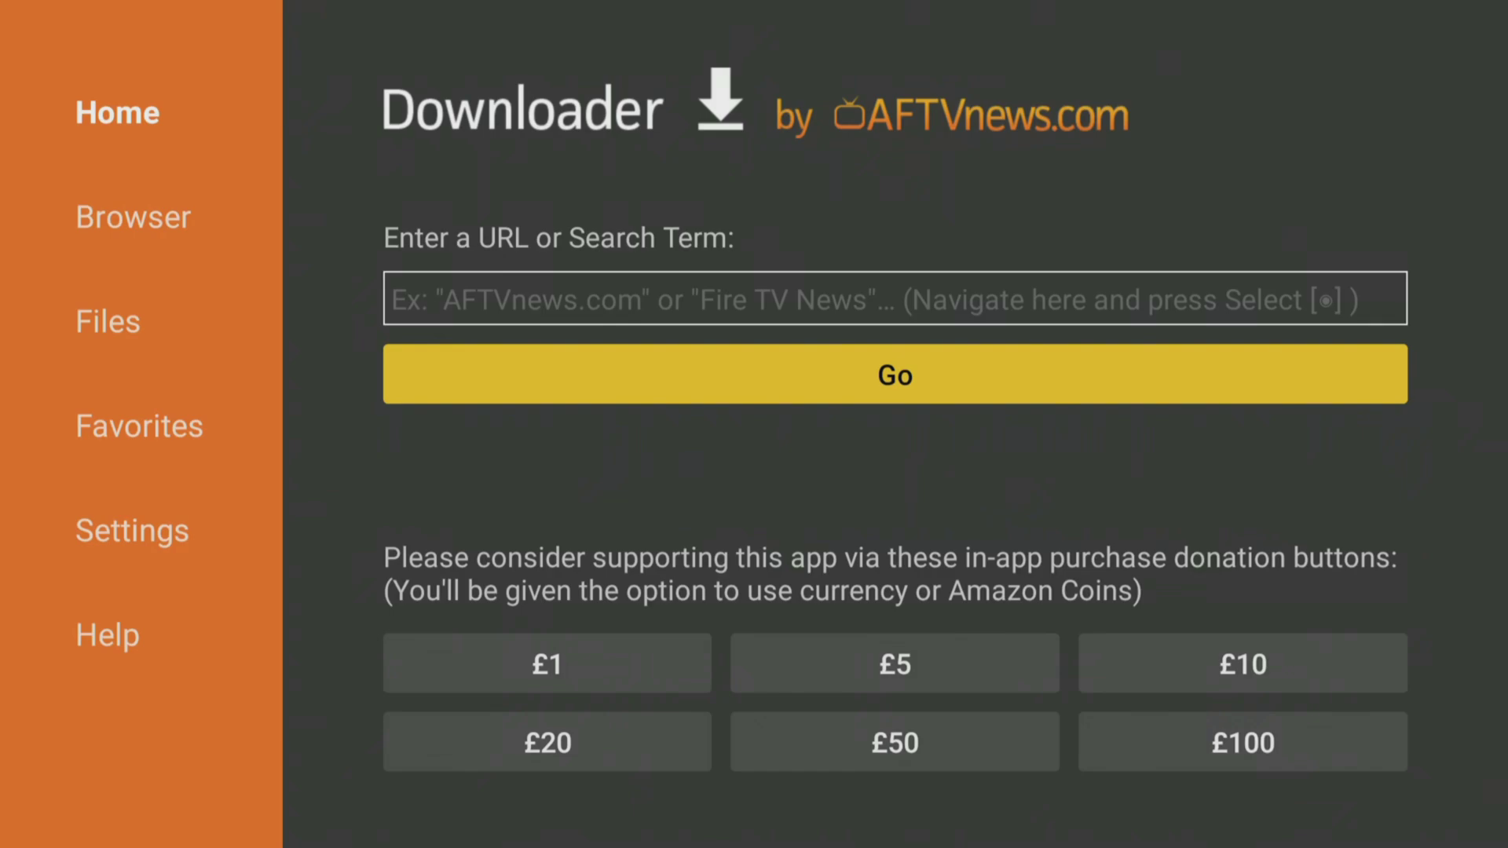
Enter code 28907 in Downloader's URL field and press Go.
{"action": "key", "text": "Up"}
{"action": "key", "text": "Return"}
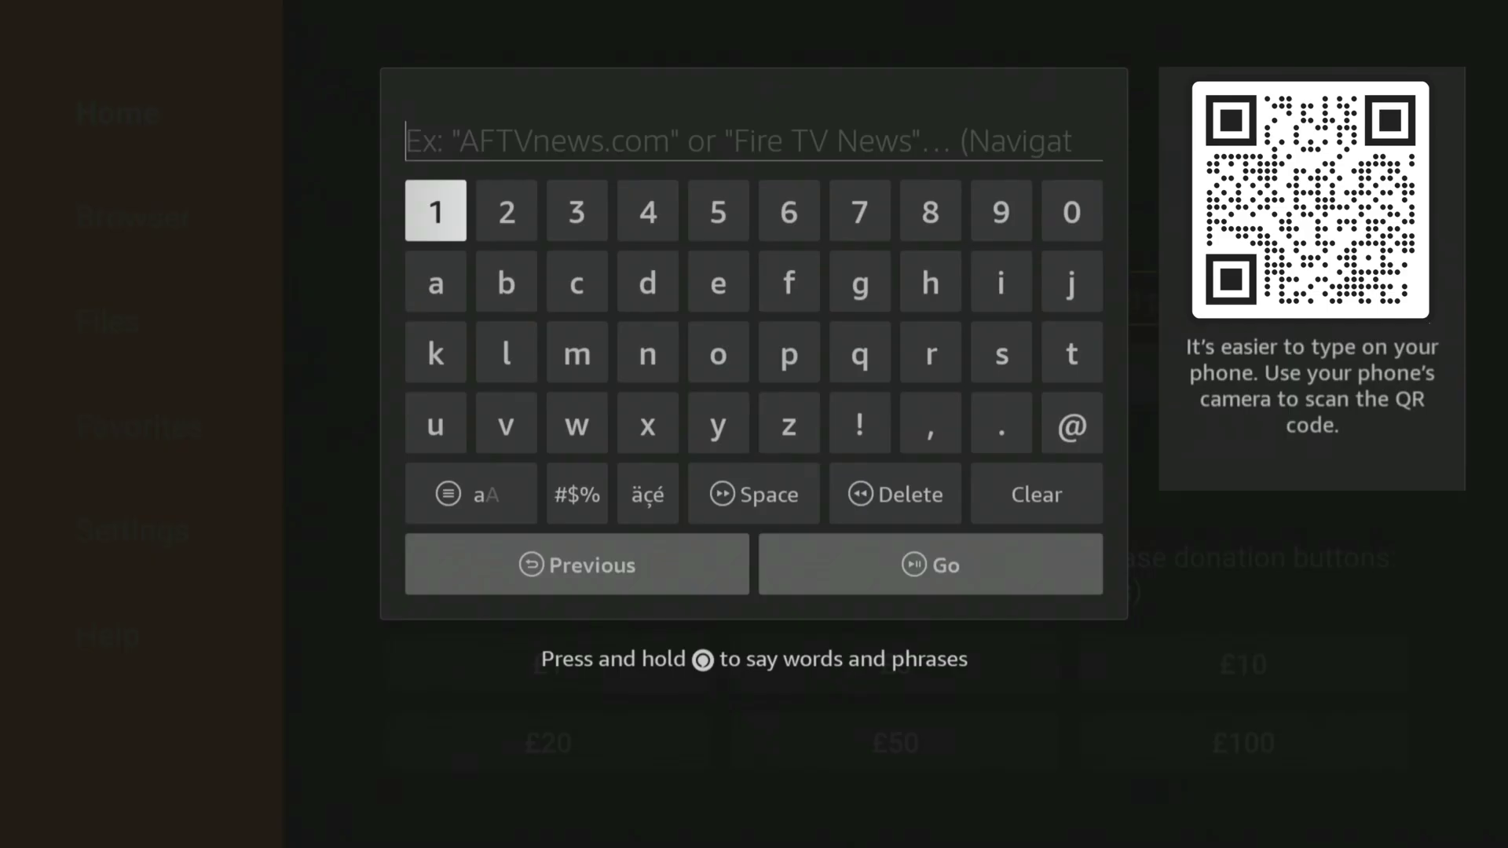
{"action": "key", "text": "Right"}
{"action": "key", "text": "Return"}
{"action": "key", "text": "Left"}
{"action": "key", "text": "Left"}
{"action": "key", "text": "Left"}
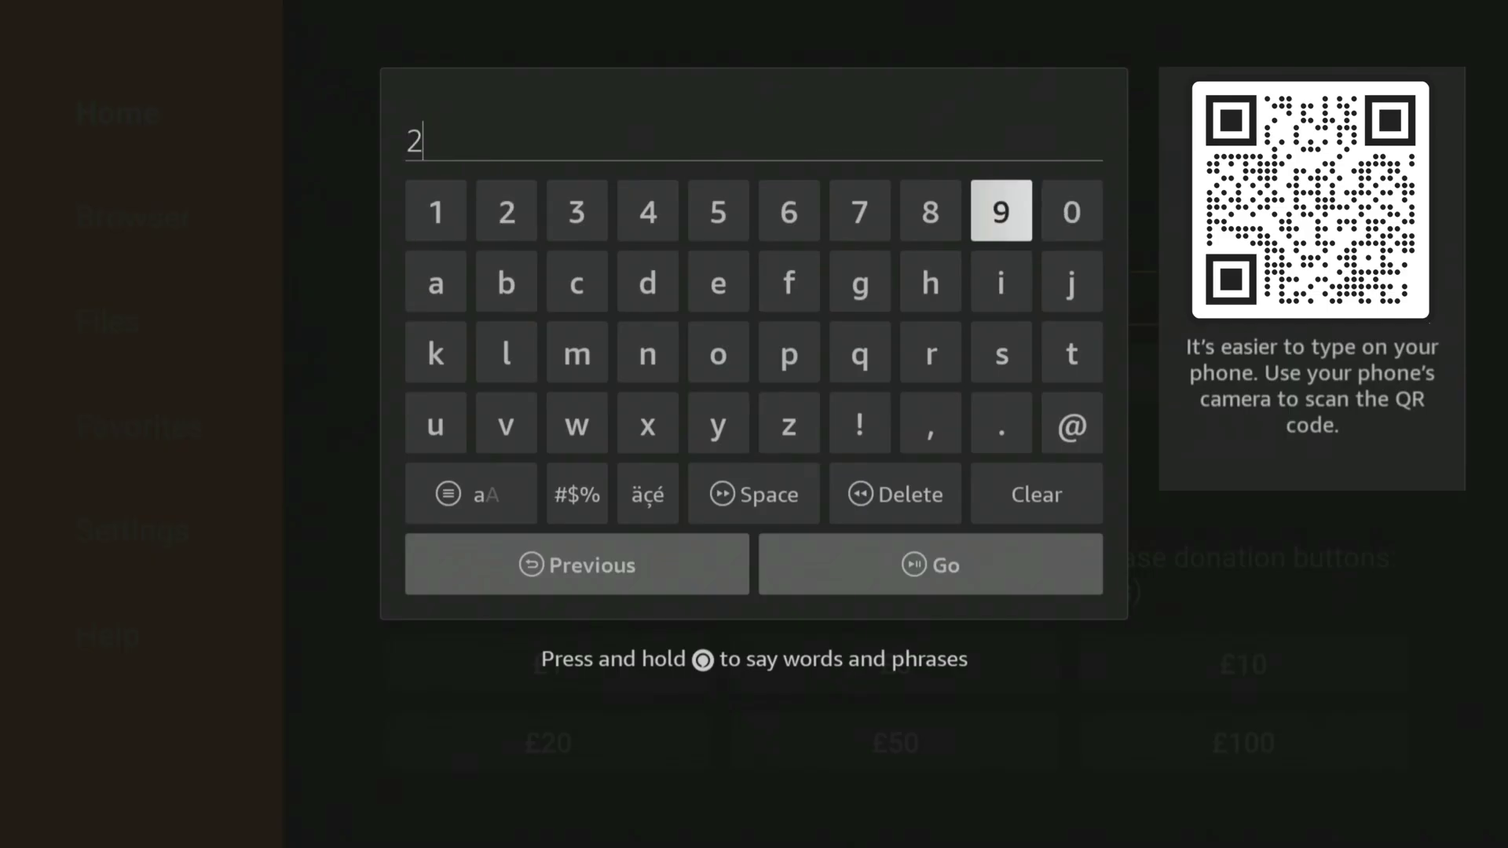
{"action": "key", "text": "Left"}
{"action": "key", "text": "Return"}
{"action": "key", "text": "Right"}
{"action": "key", "text": "Return"}
{"action": "key", "text": "Right"}
{"action": "key", "text": "Return"}
{"action": "key", "text": "Left"}
{"action": "key", "text": "Left"}
{"action": "key", "text": "Left"}
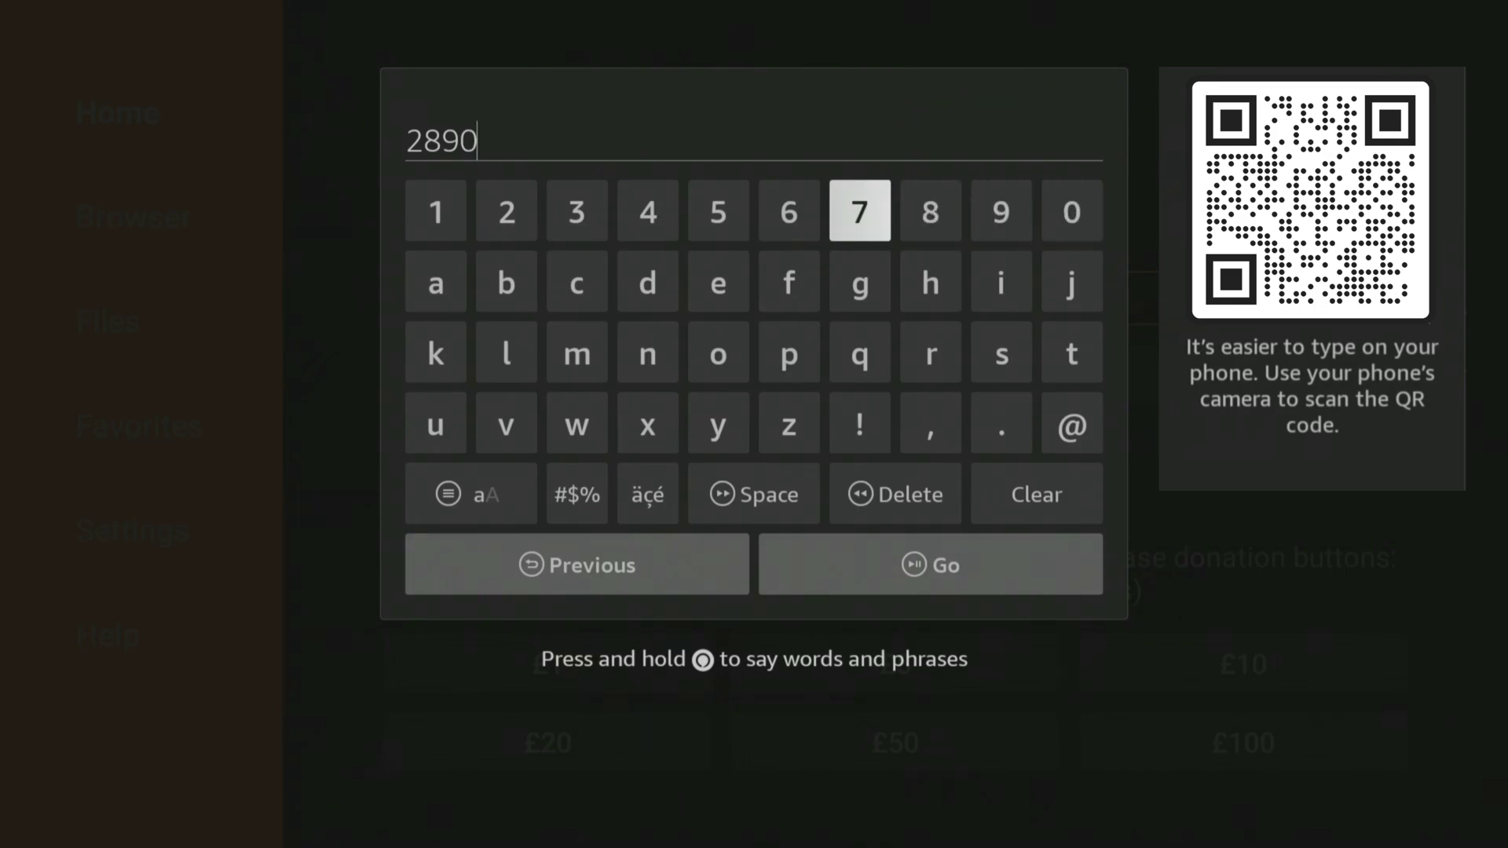
{"action": "key", "text": "Down"}
{"action": "key", "text": "Down"}
{"action": "key", "text": "Down"}
{"action": "key", "text": "Down"}
{"action": "key", "text": "Down"}
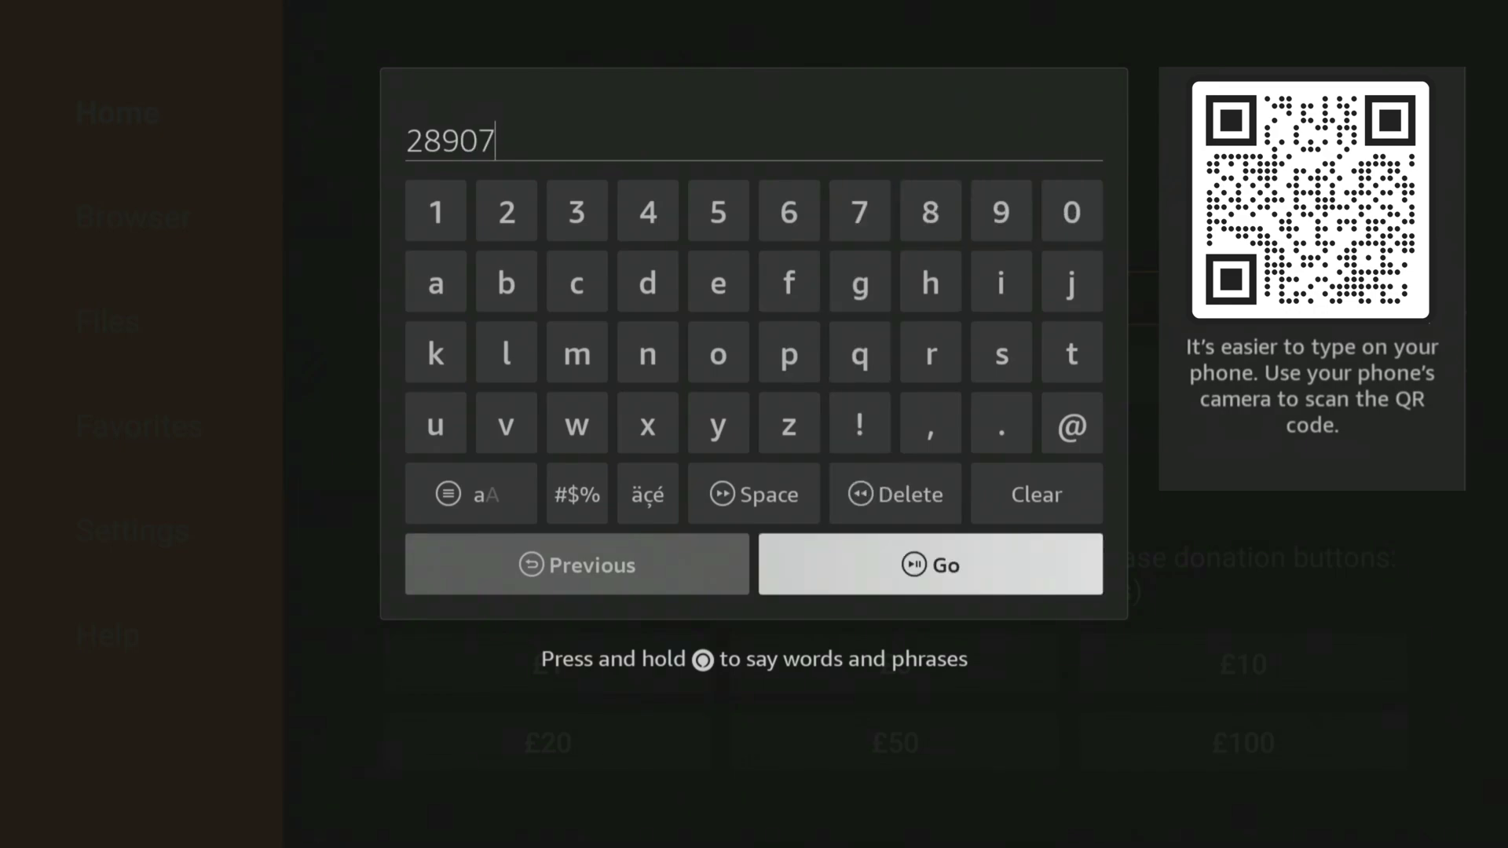
{"action": "key", "text": "Return"}
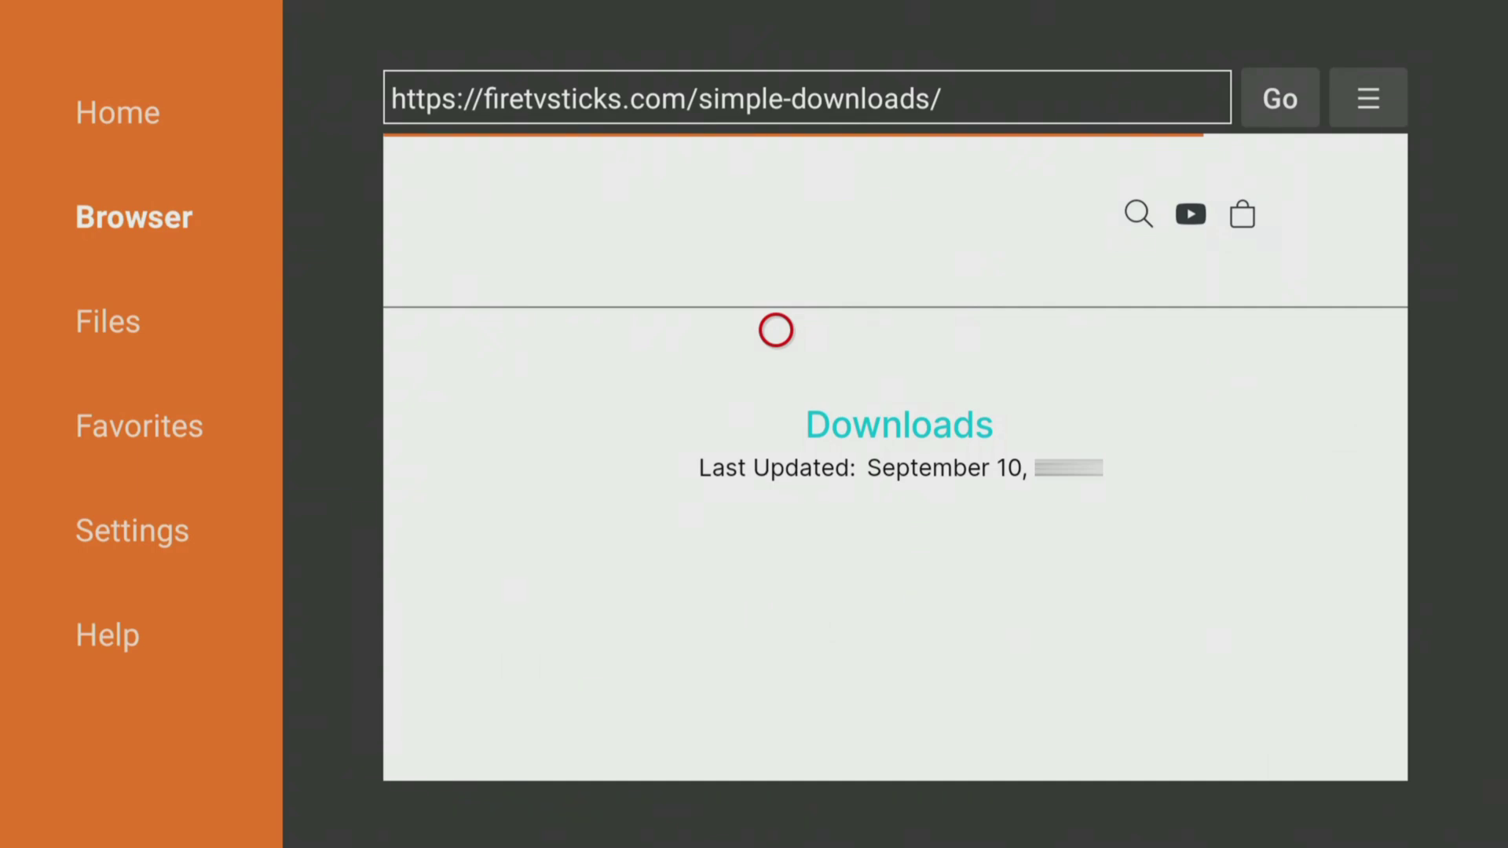
Save the Downloads page to favorites as 'Simple Downloads - Firetvsticks'.
{"action": "key", "text": "Menu"}
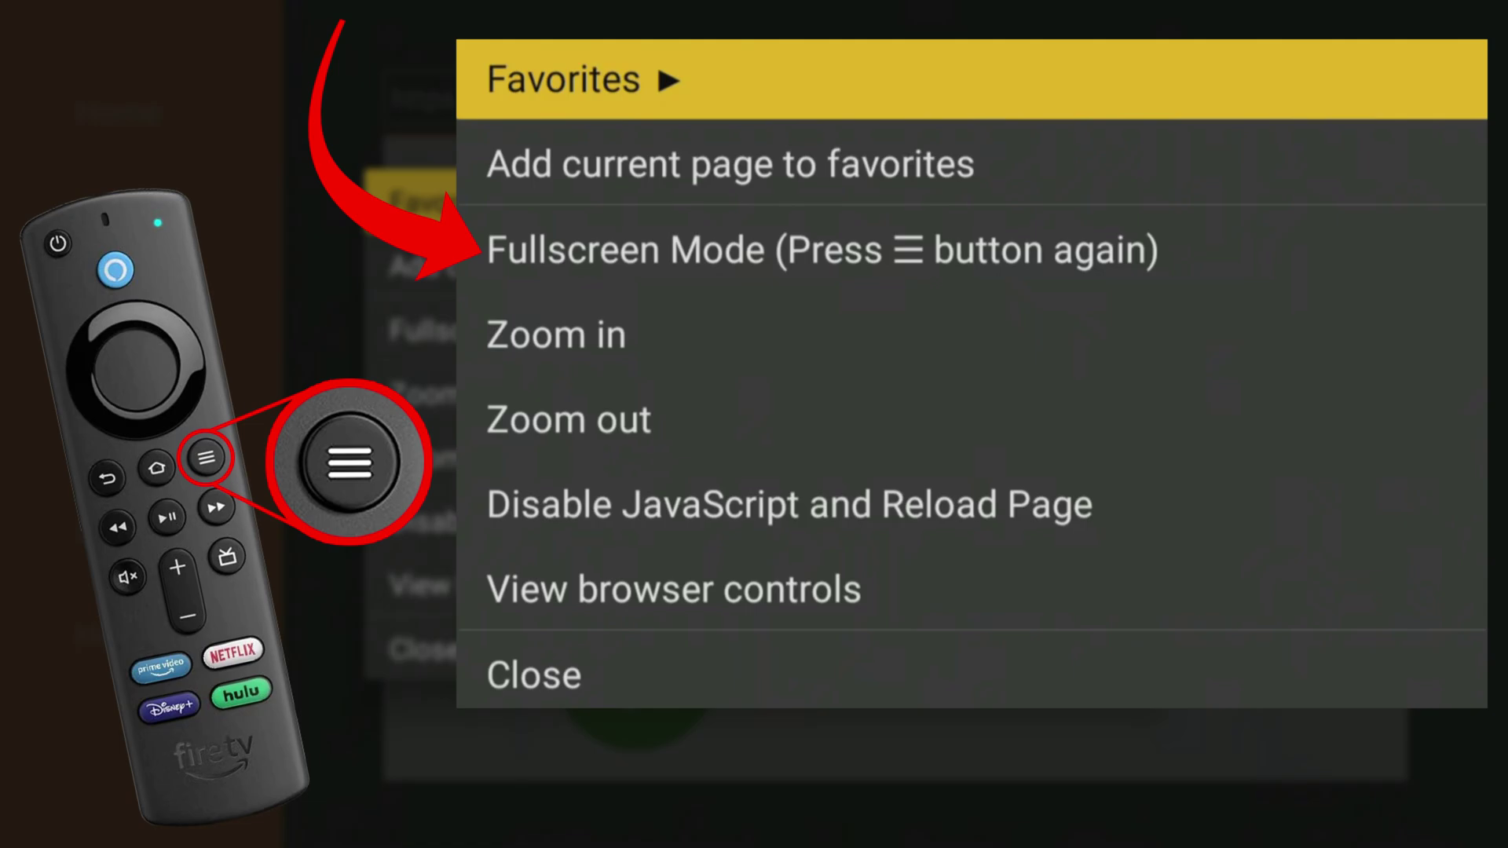
{"action": "key", "text": "Menu"}
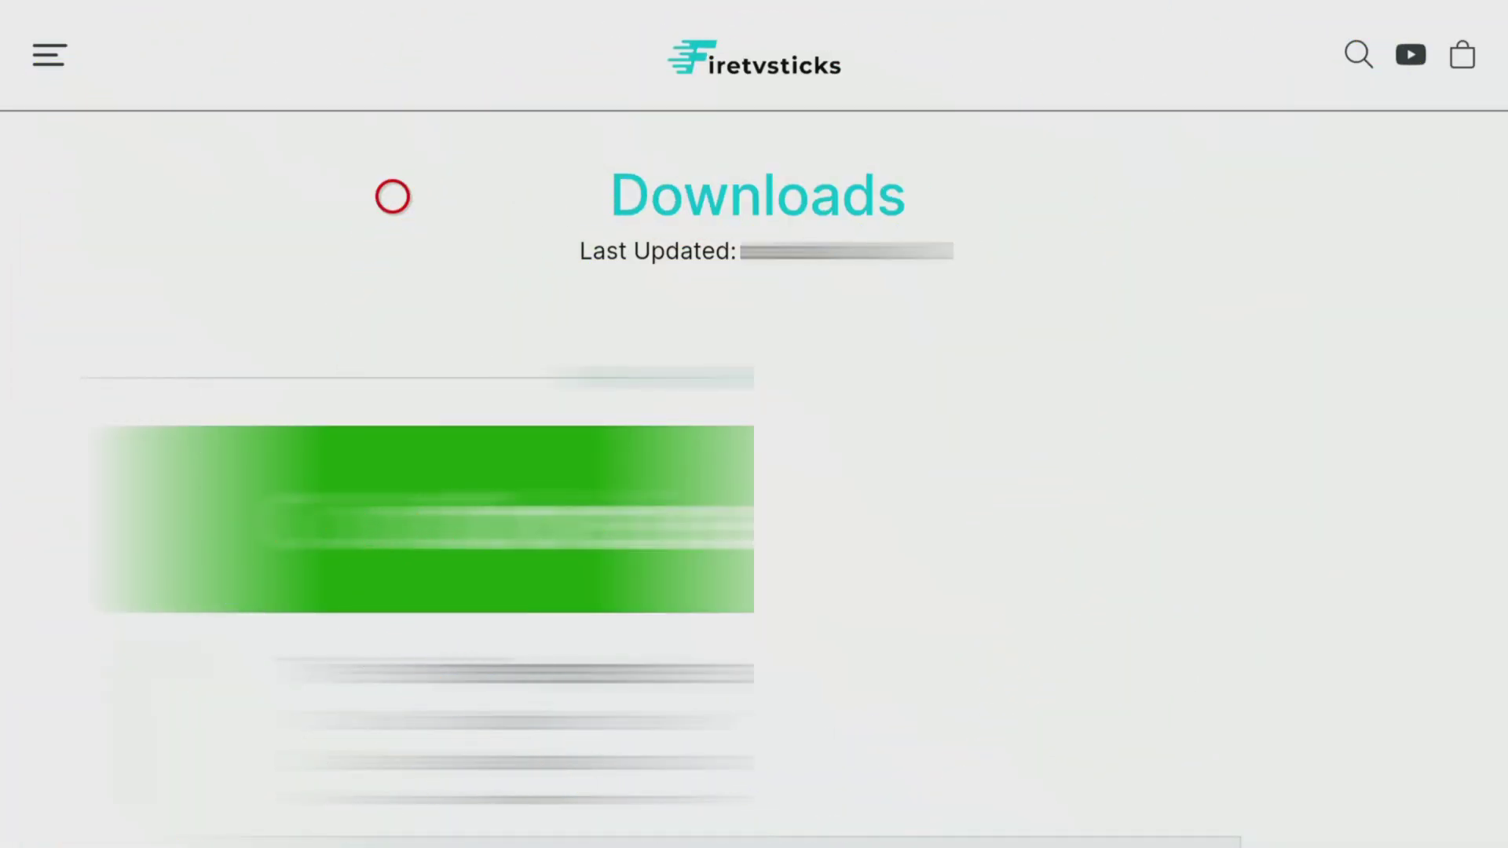
{"action": "key", "text": "Menu"}
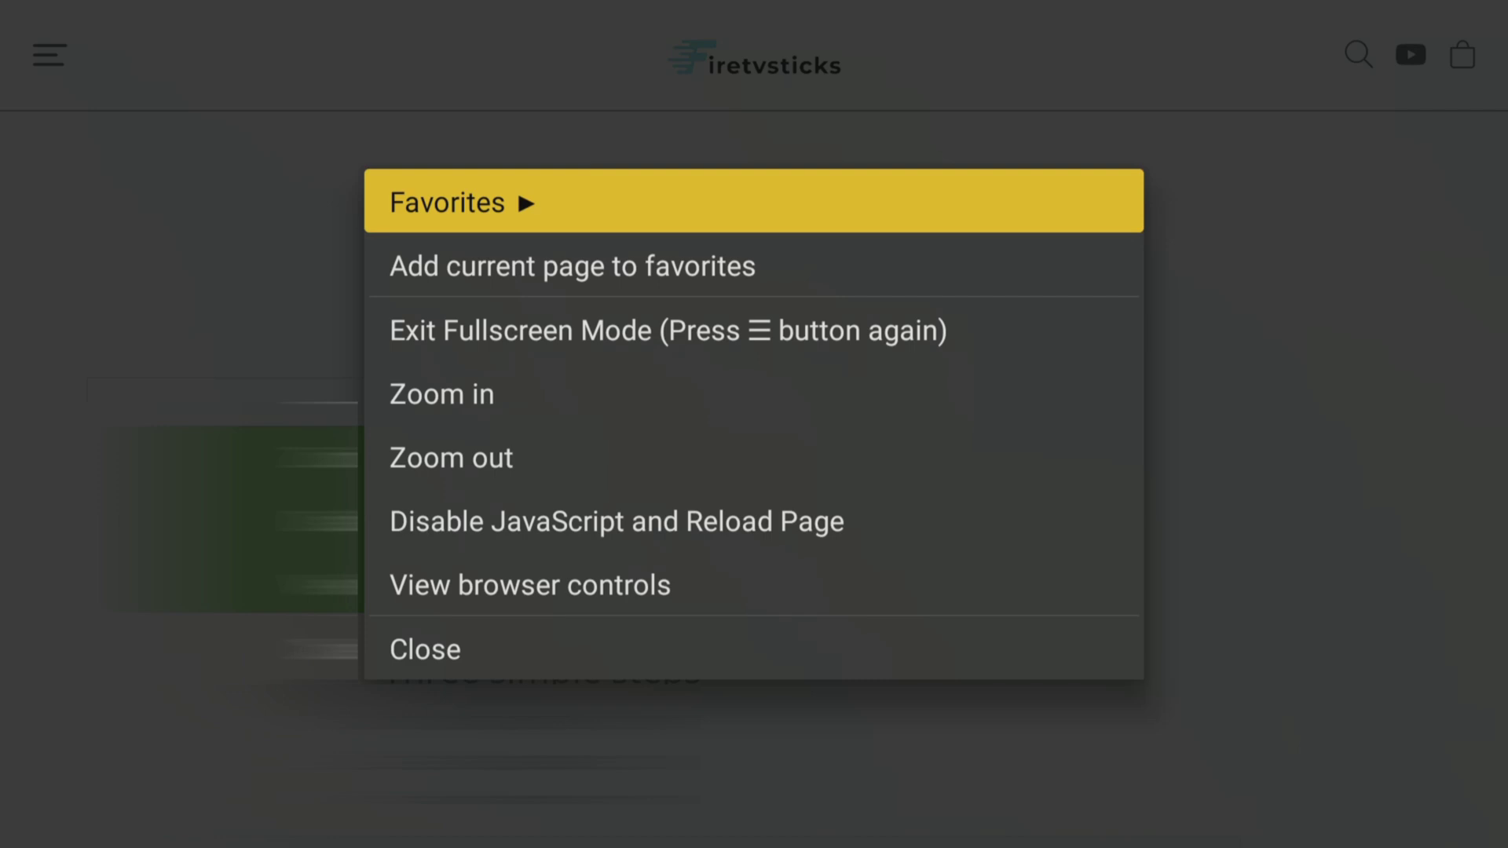
{"action": "key", "text": "Down"}
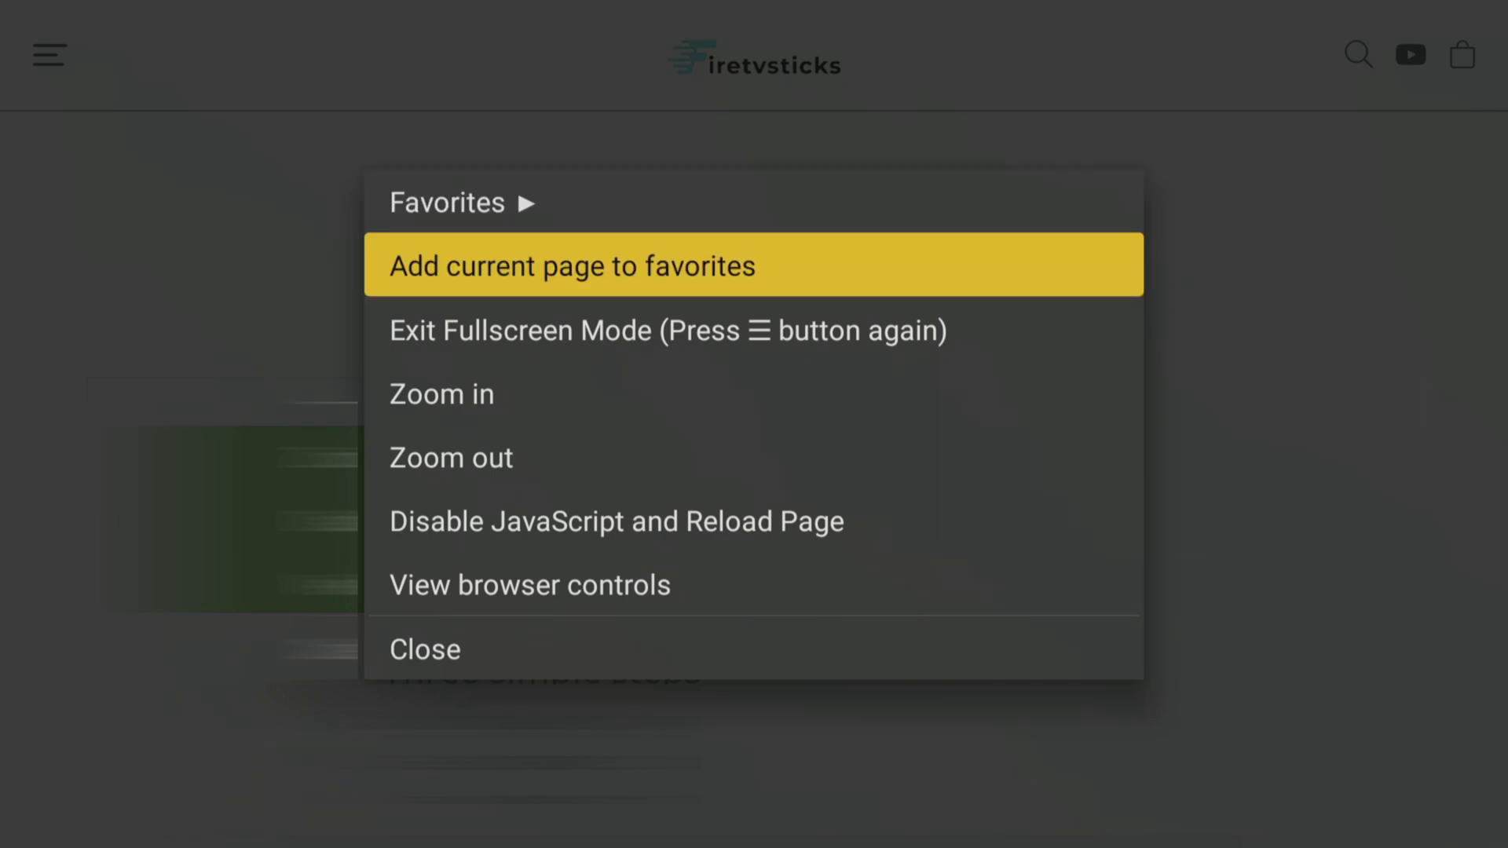
{"action": "key", "text": "Return"}
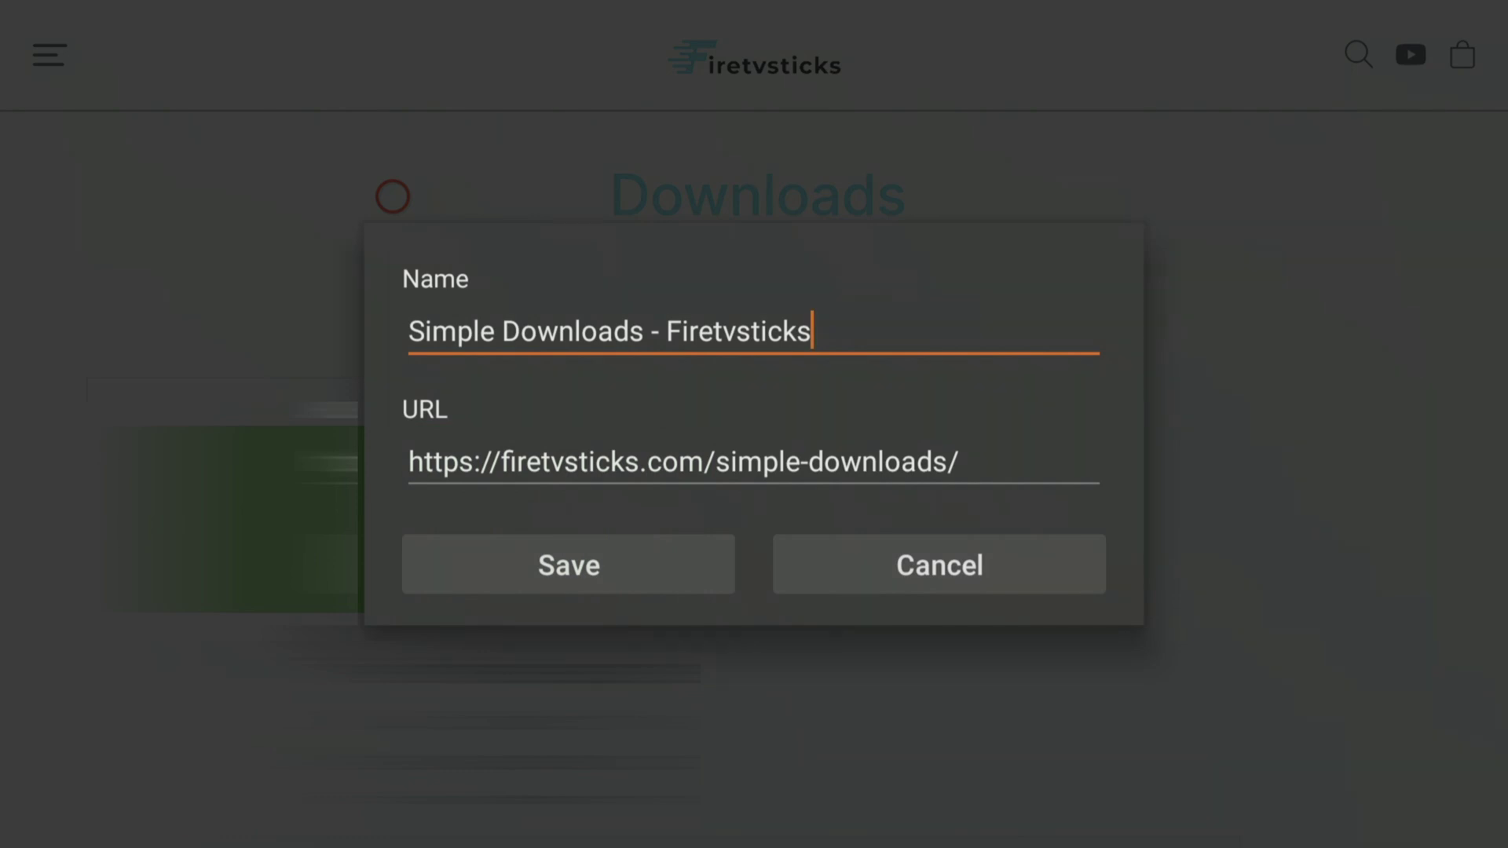
{"action": "key", "text": "Down"}
{"action": "key", "text": "Down"}
{"action": "key", "text": "Left"}
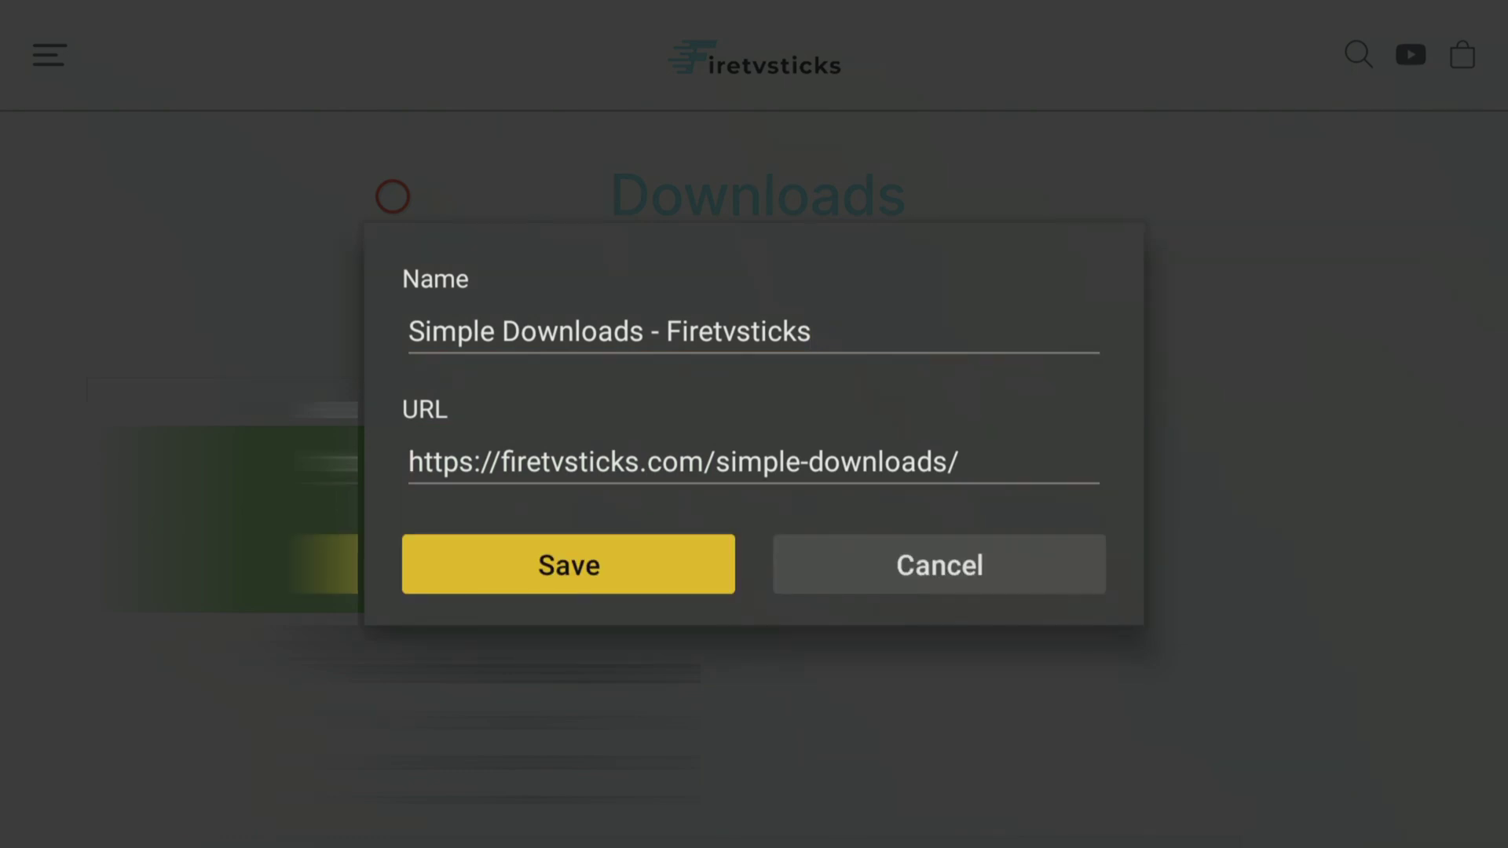
{"action": "key", "text": "Return"}
Exit fullscreen and open the Favorites list in the sidebar.
{"action": "key", "text": "Escape"}
{"action": "key", "text": "Escape"}
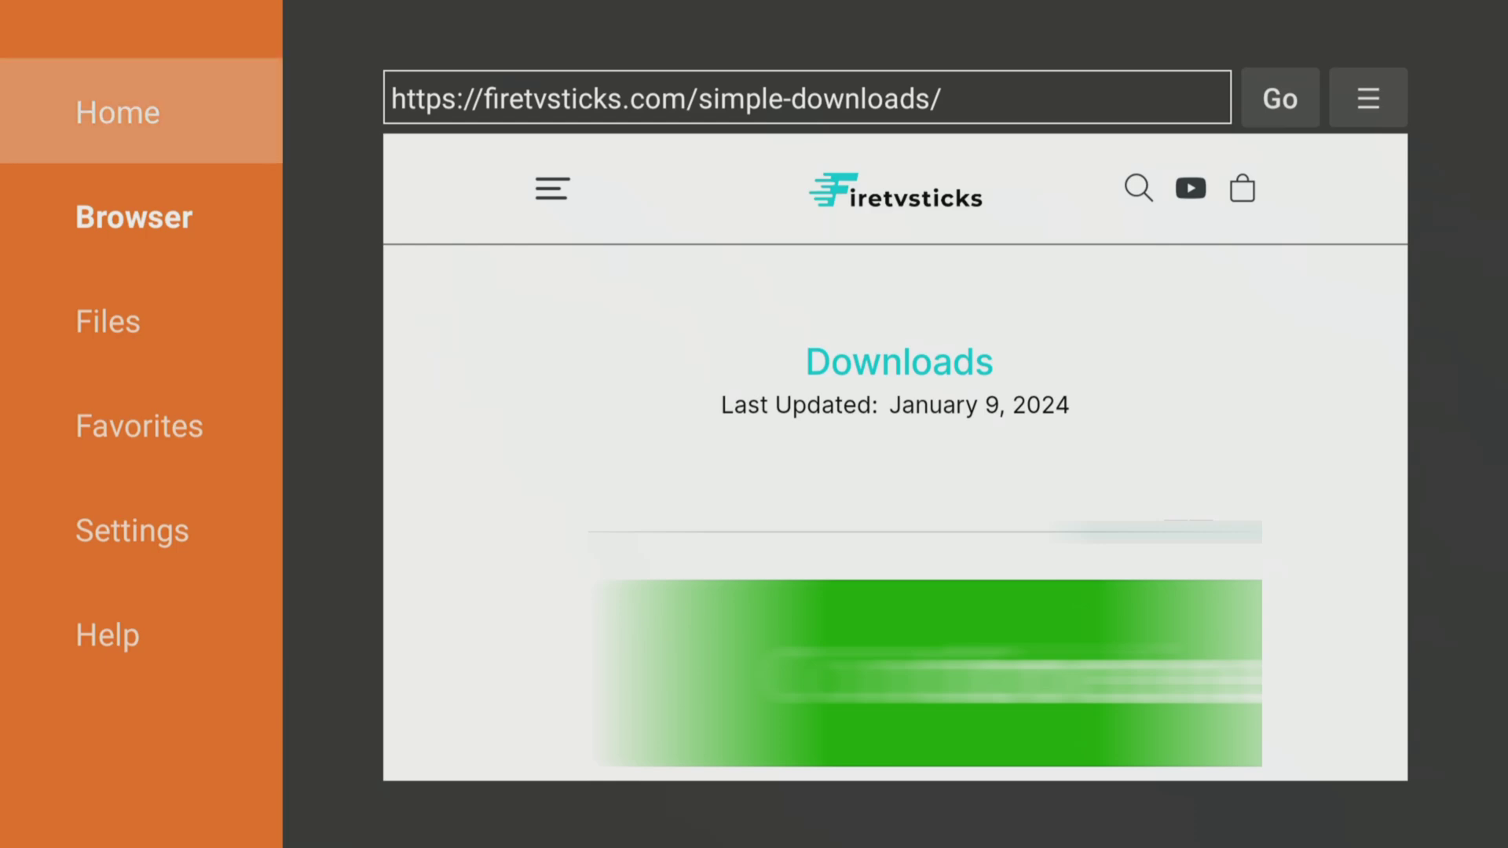
{"action": "key", "text": "Down"}
{"action": "key", "text": "Down"}
{"action": "key", "text": "Down"}
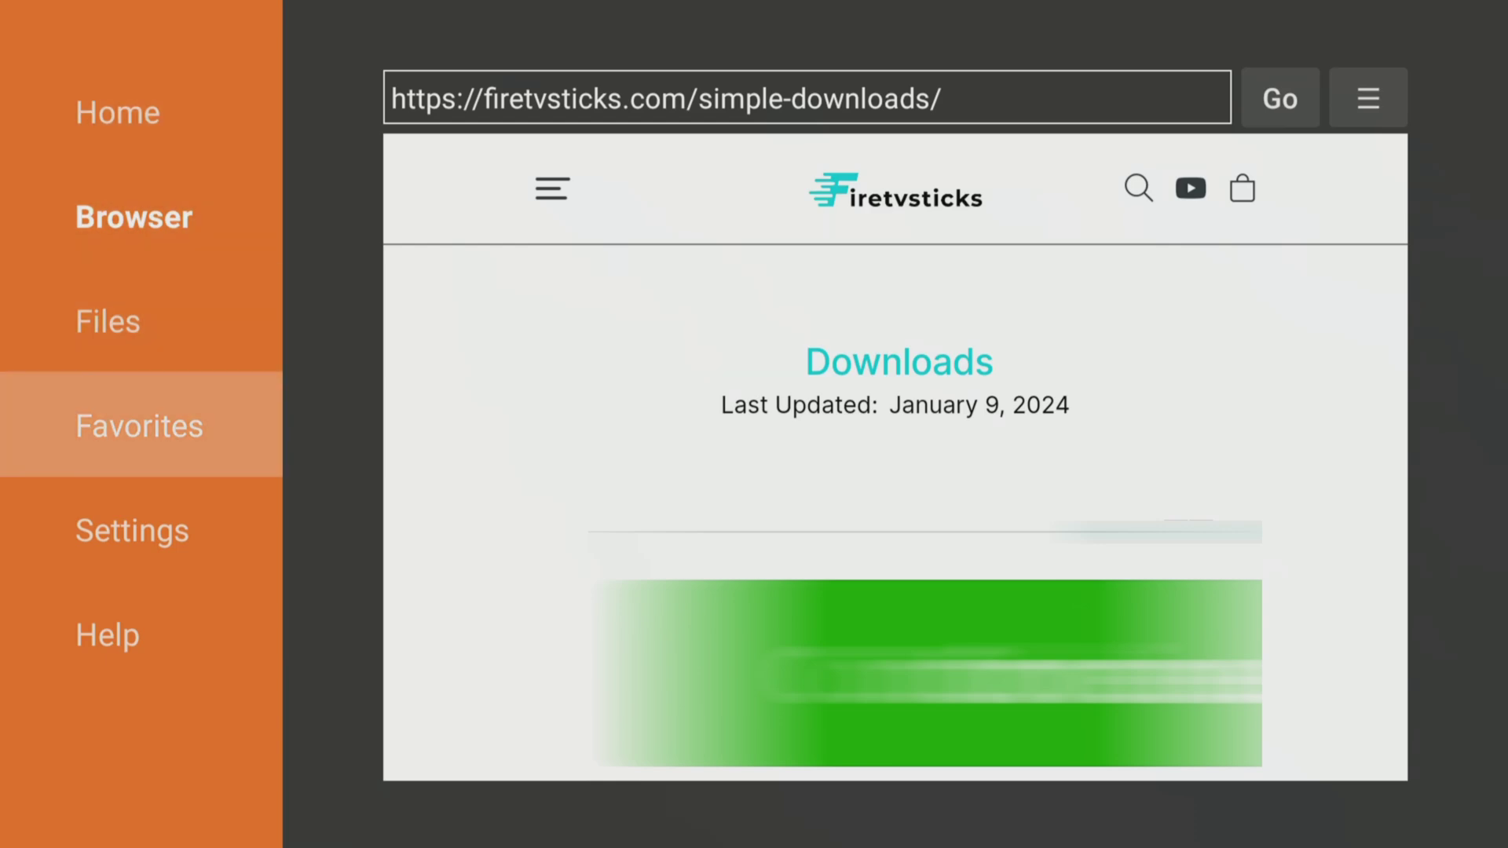
{"action": "key", "text": "Return"}
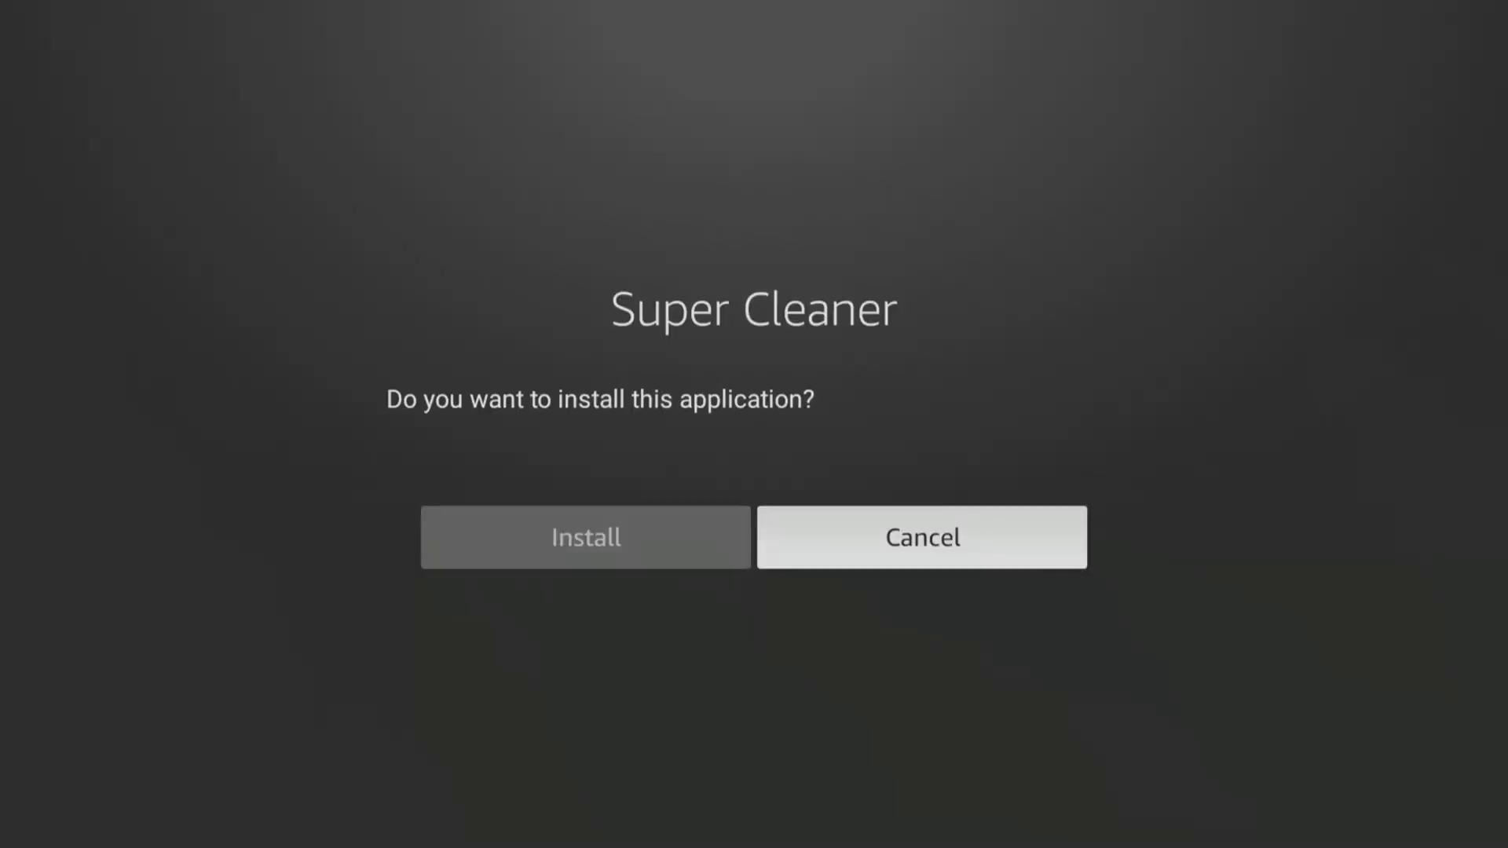
Install Super Cleaner and close the installer with Done.
{"action": "key", "text": "Left"}
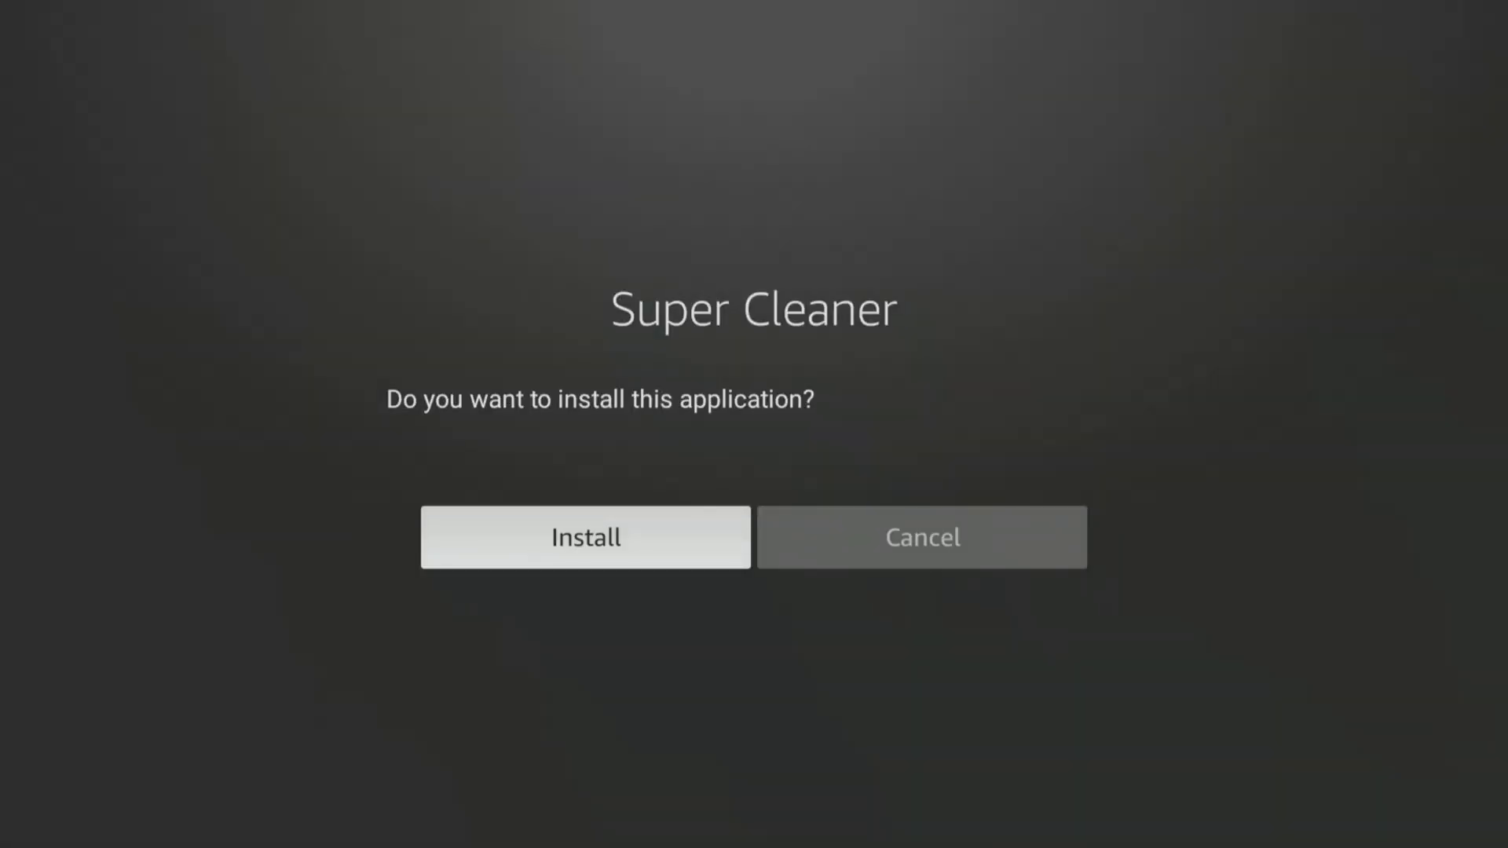
{"action": "key", "text": "Return"}
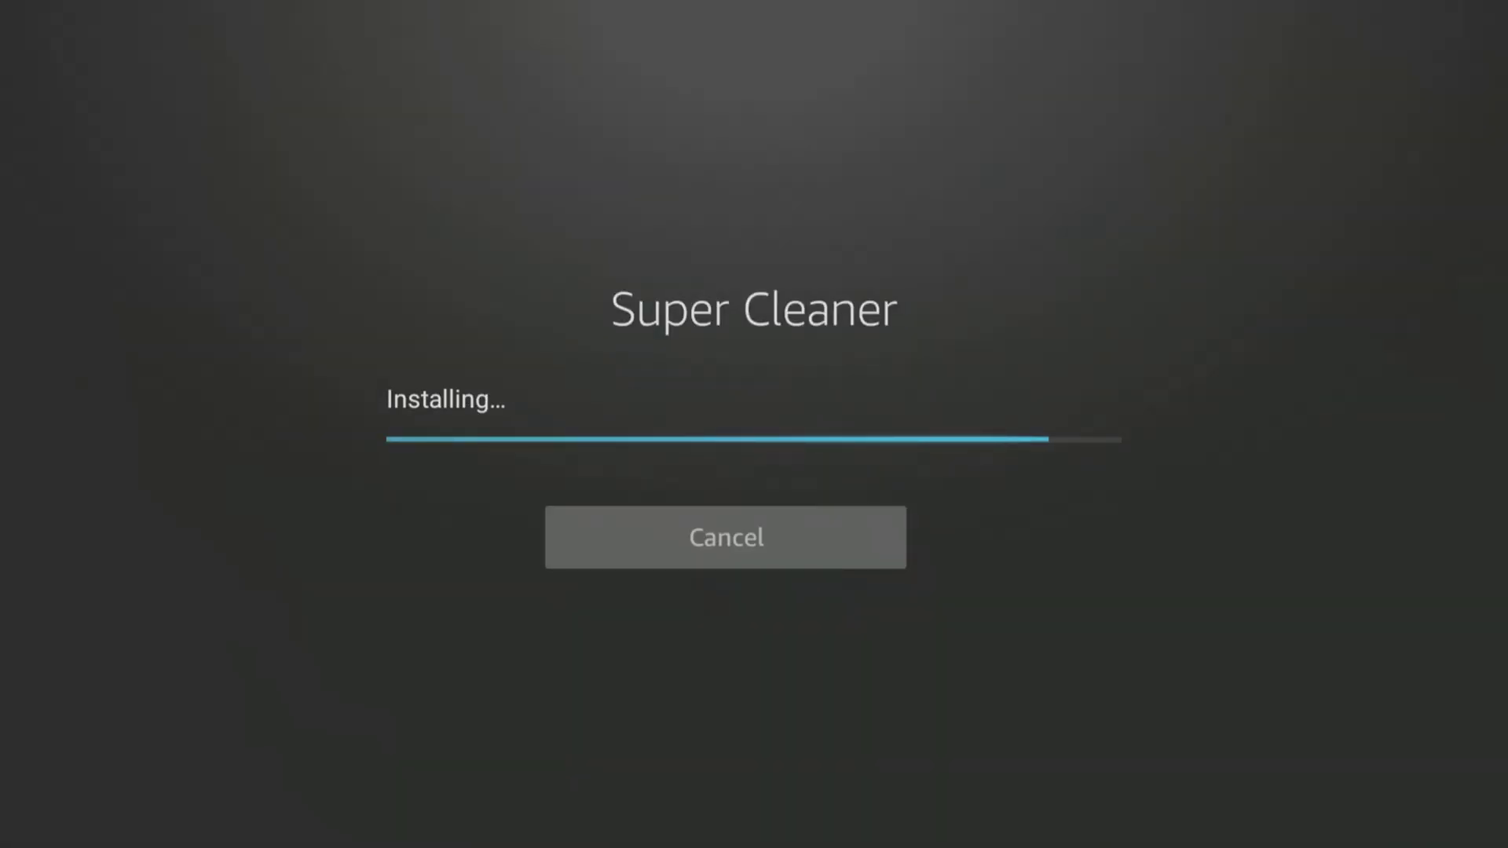
{"action": "key", "text": "Right"}
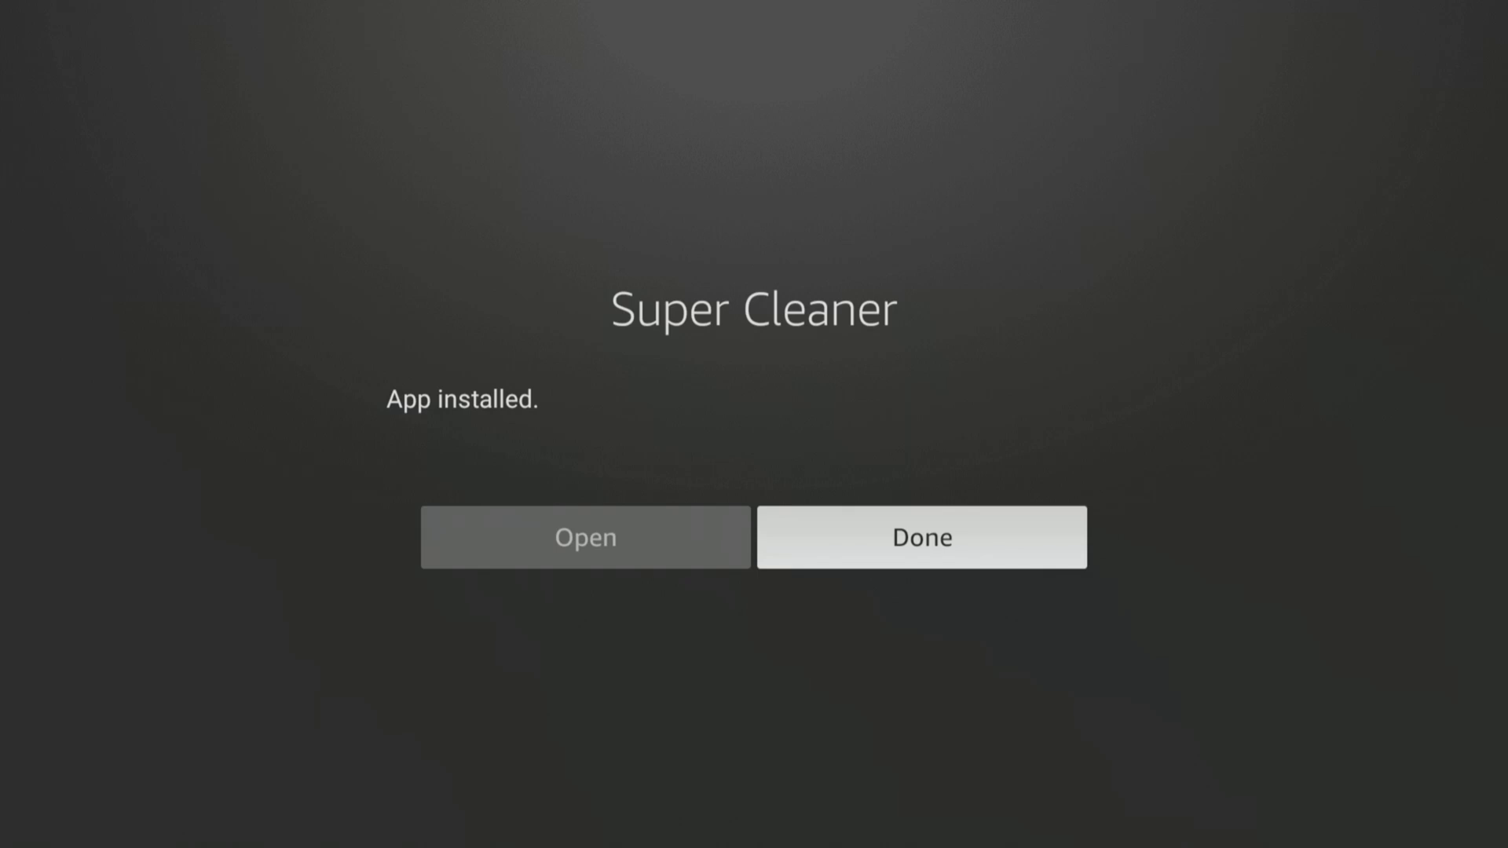
{"action": "key", "text": "Return"}
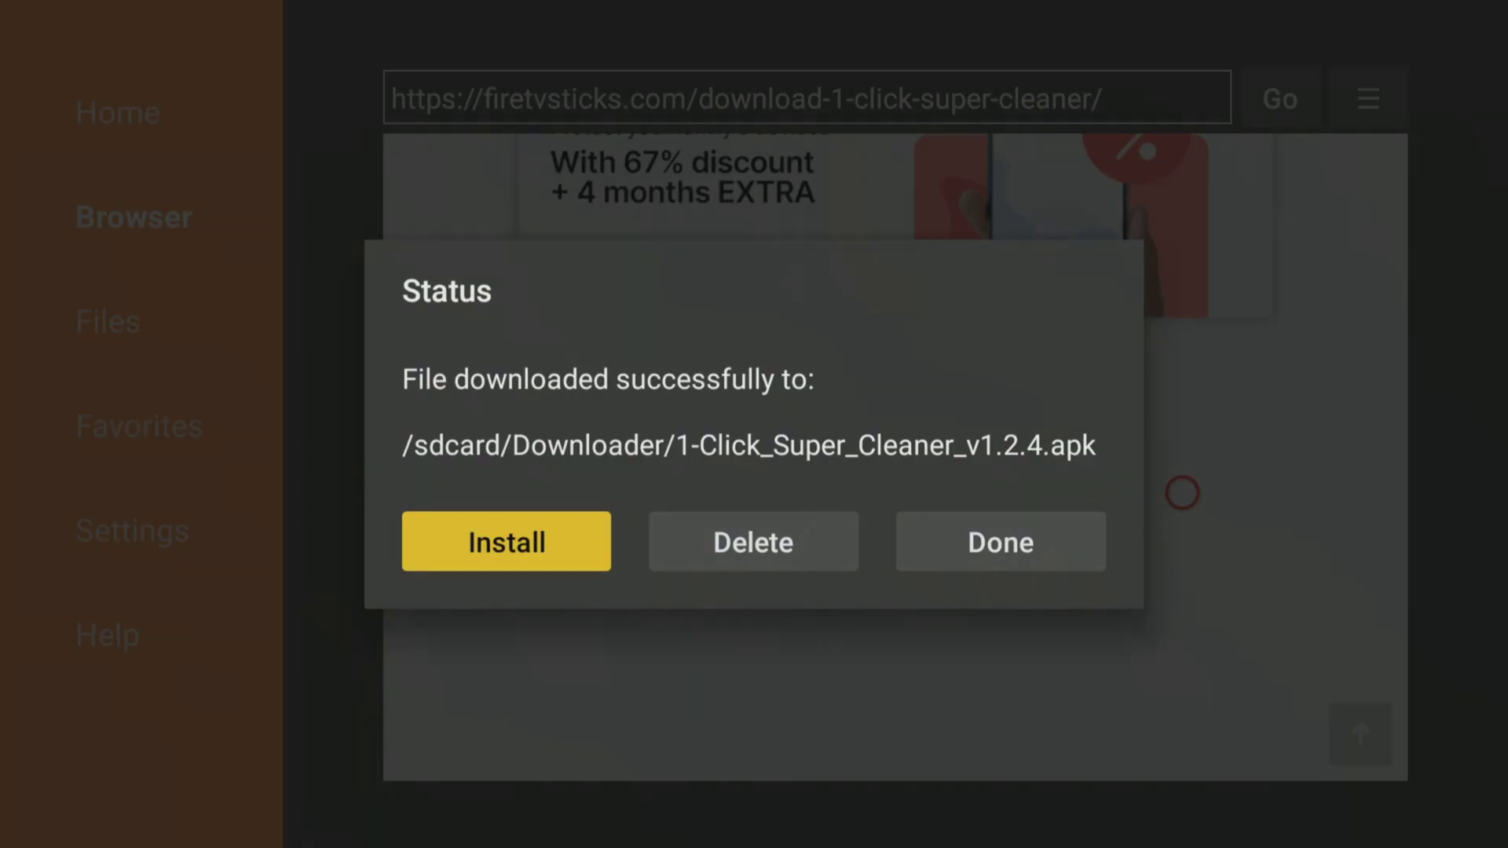
Delete the downloaded 1-Click_Super_Cleaner_v1.2.4.apk and bring up the Fire TV apps list.
{"action": "key", "text": "Right"}
{"action": "key", "text": "Return"}
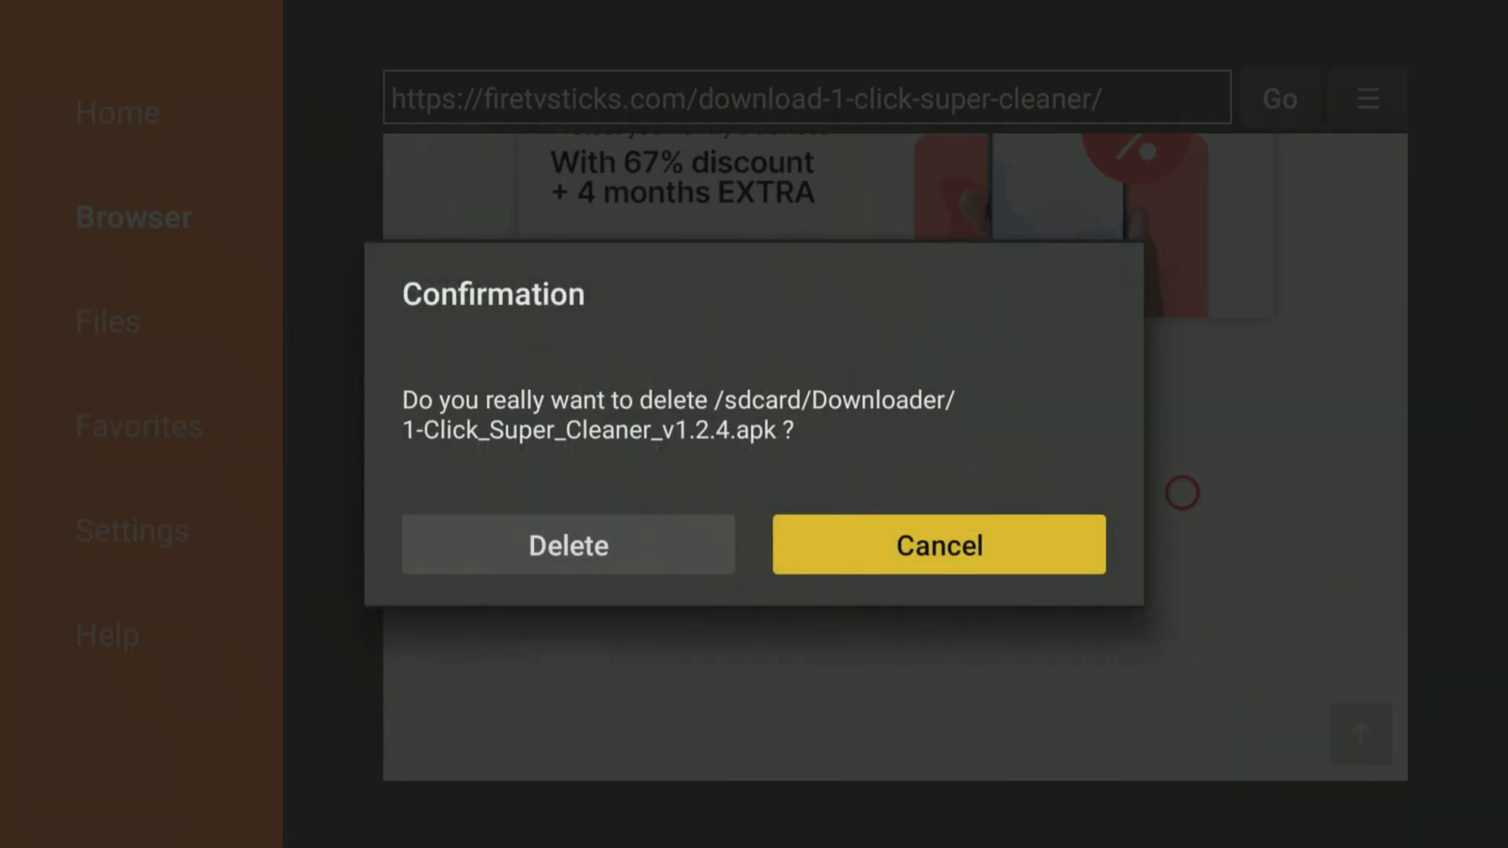
{"action": "key", "text": "Left"}
{"action": "key", "text": "Return"}
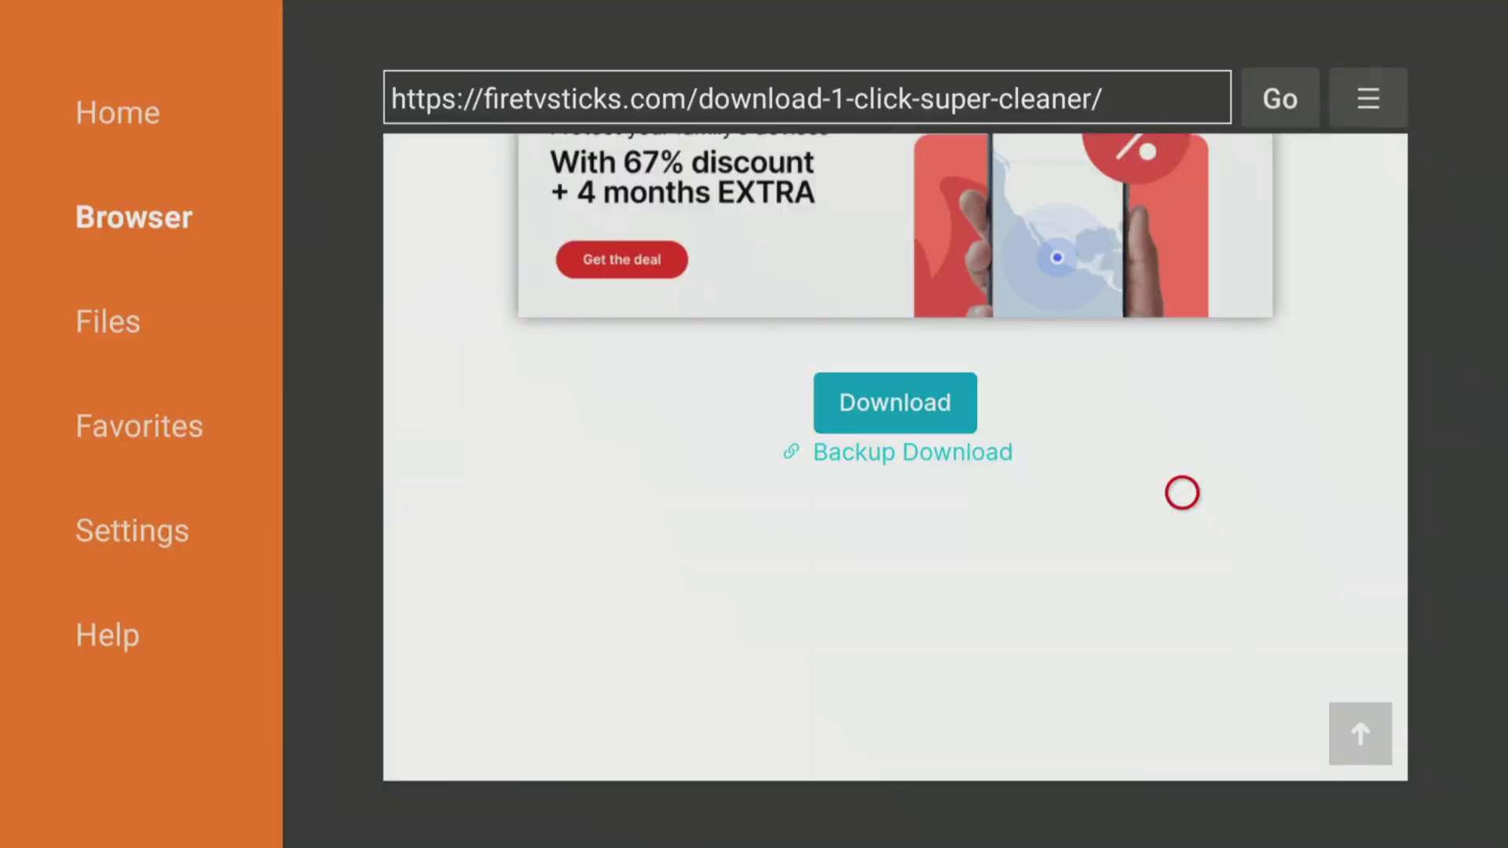
{"action": "key", "text": "Home"}
Launch SuperCleaner from Your Apps & Channels, then focus the Apps icon back home.
{"action": "key", "text": "Down"}
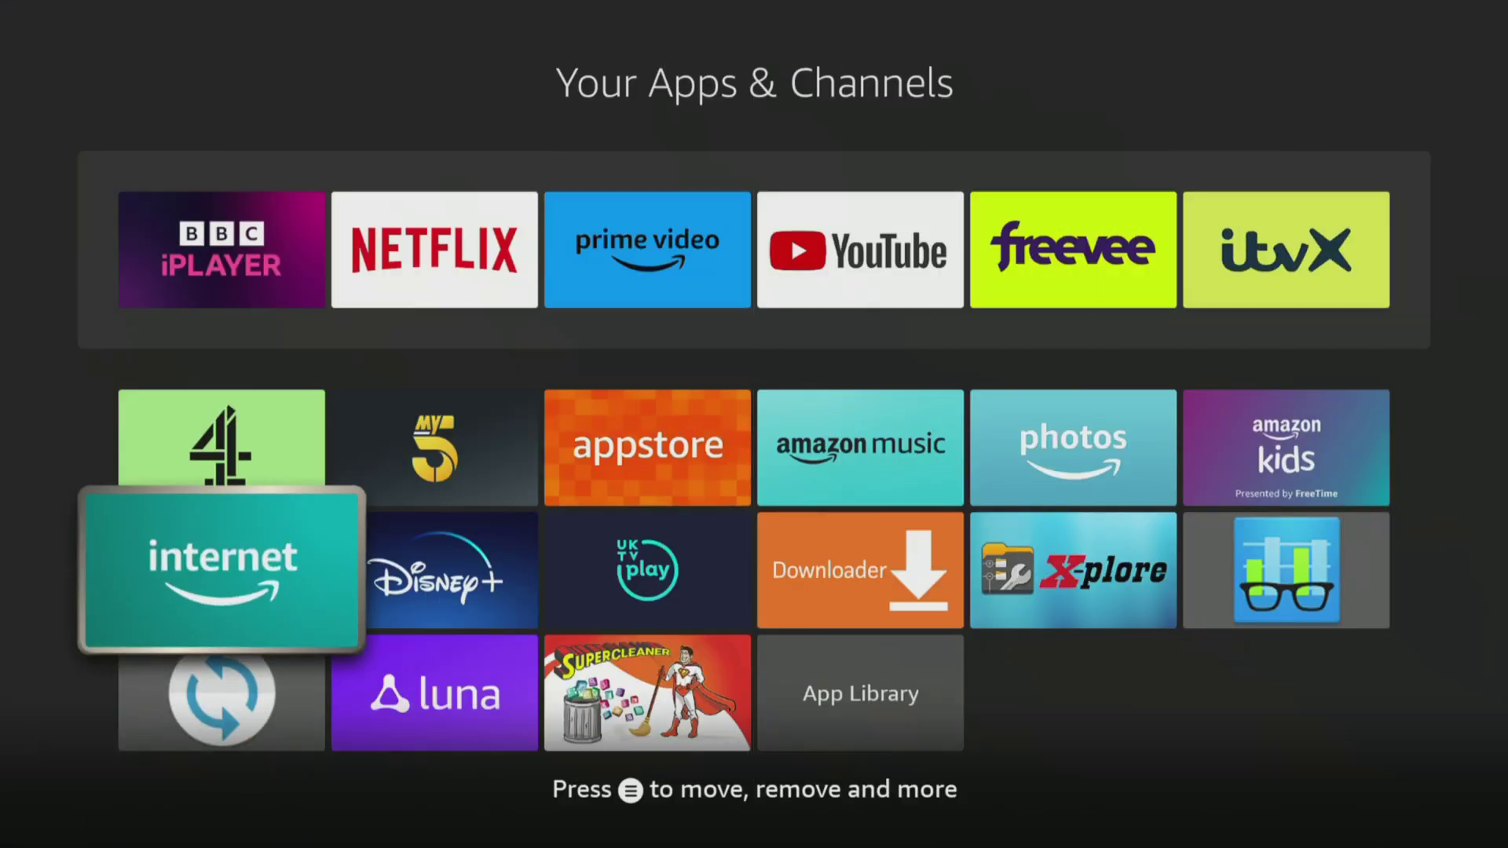
{"action": "key", "text": "Down"}
{"action": "key", "text": "Right"}
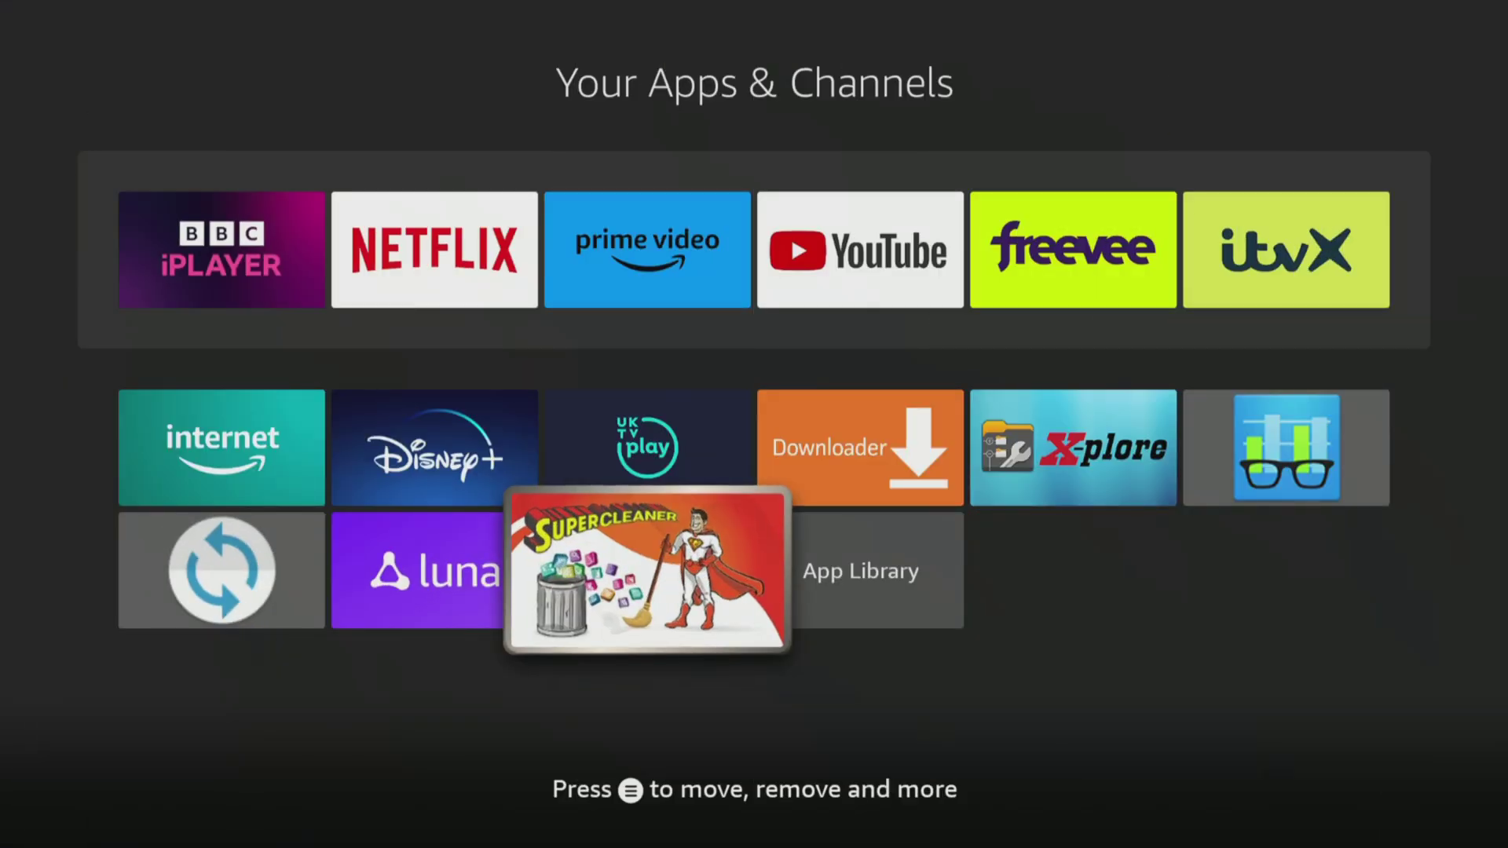
{"action": "key", "text": "Return"}
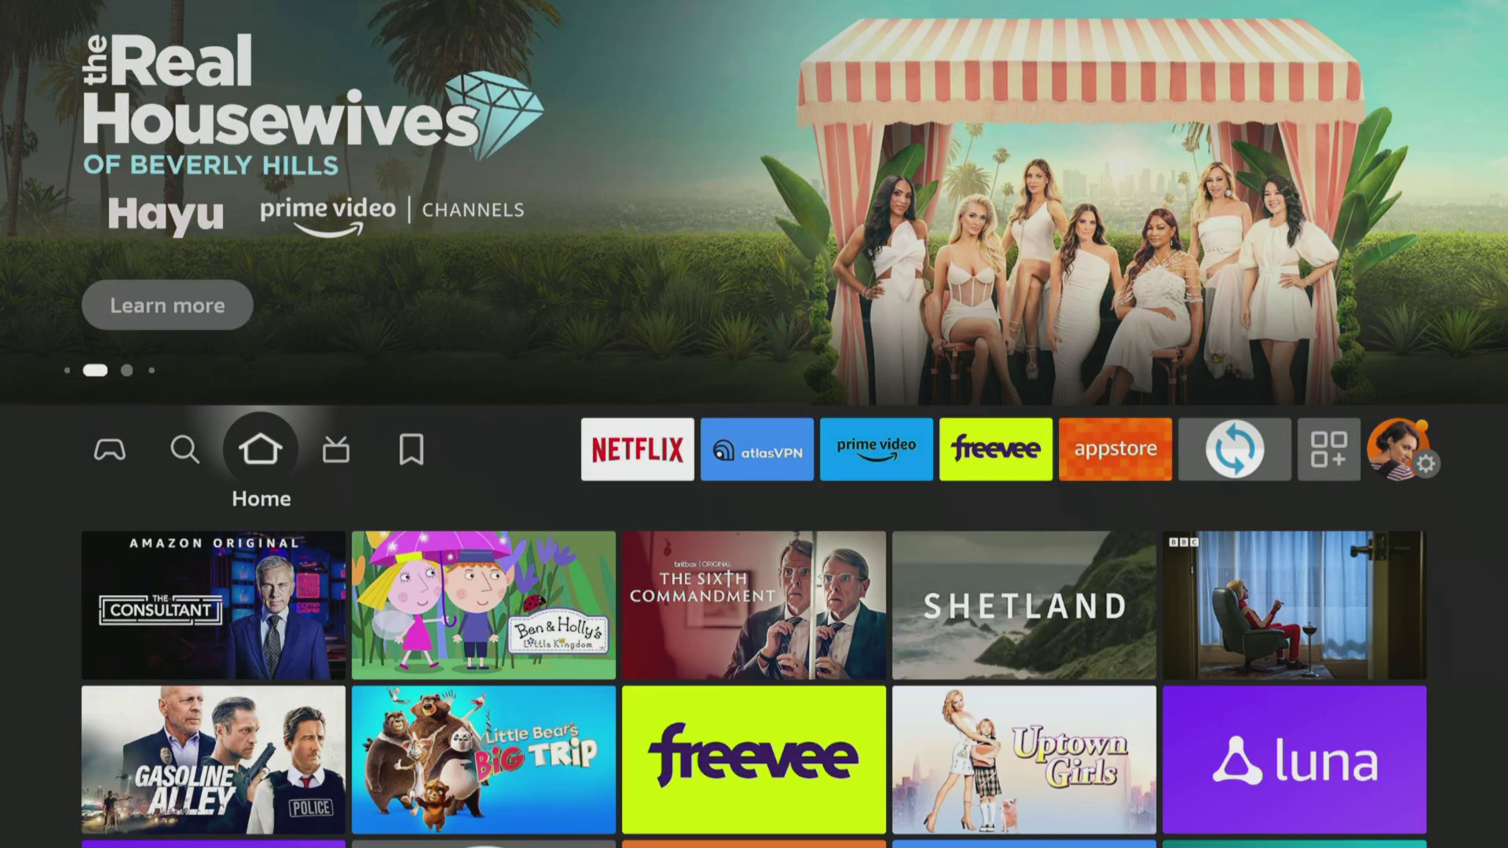
{"action": "key", "text": "Left"}
{"action": "key", "text": "Left"}
{"action": "key", "text": "Left"}
{"action": "key", "text": "Left"}
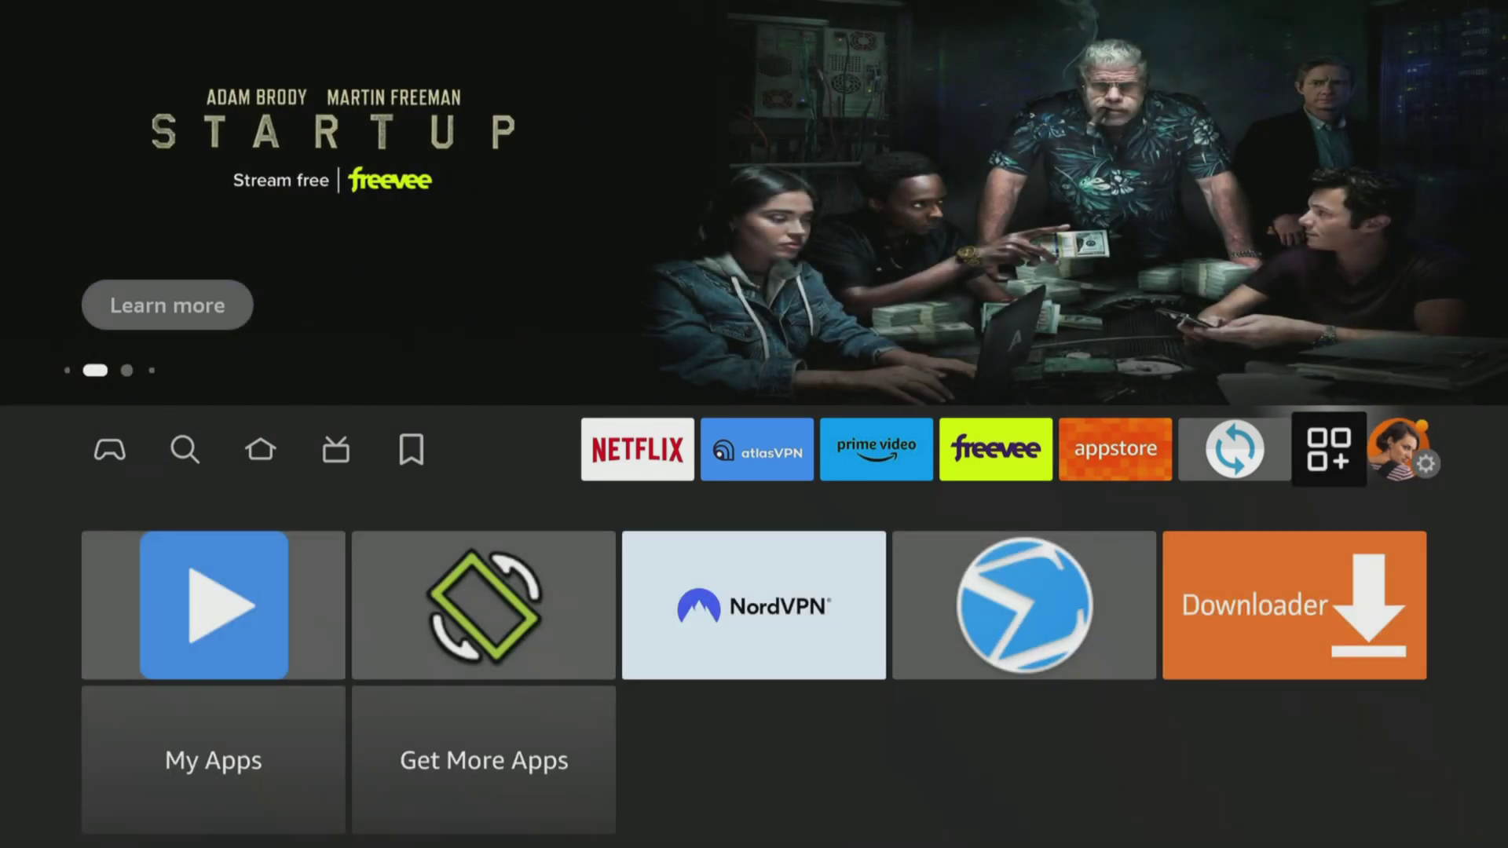
Open SuperCleaner's options in the apps library, choose Update, and confirm the update.
{"action": "key", "text": "Return"}
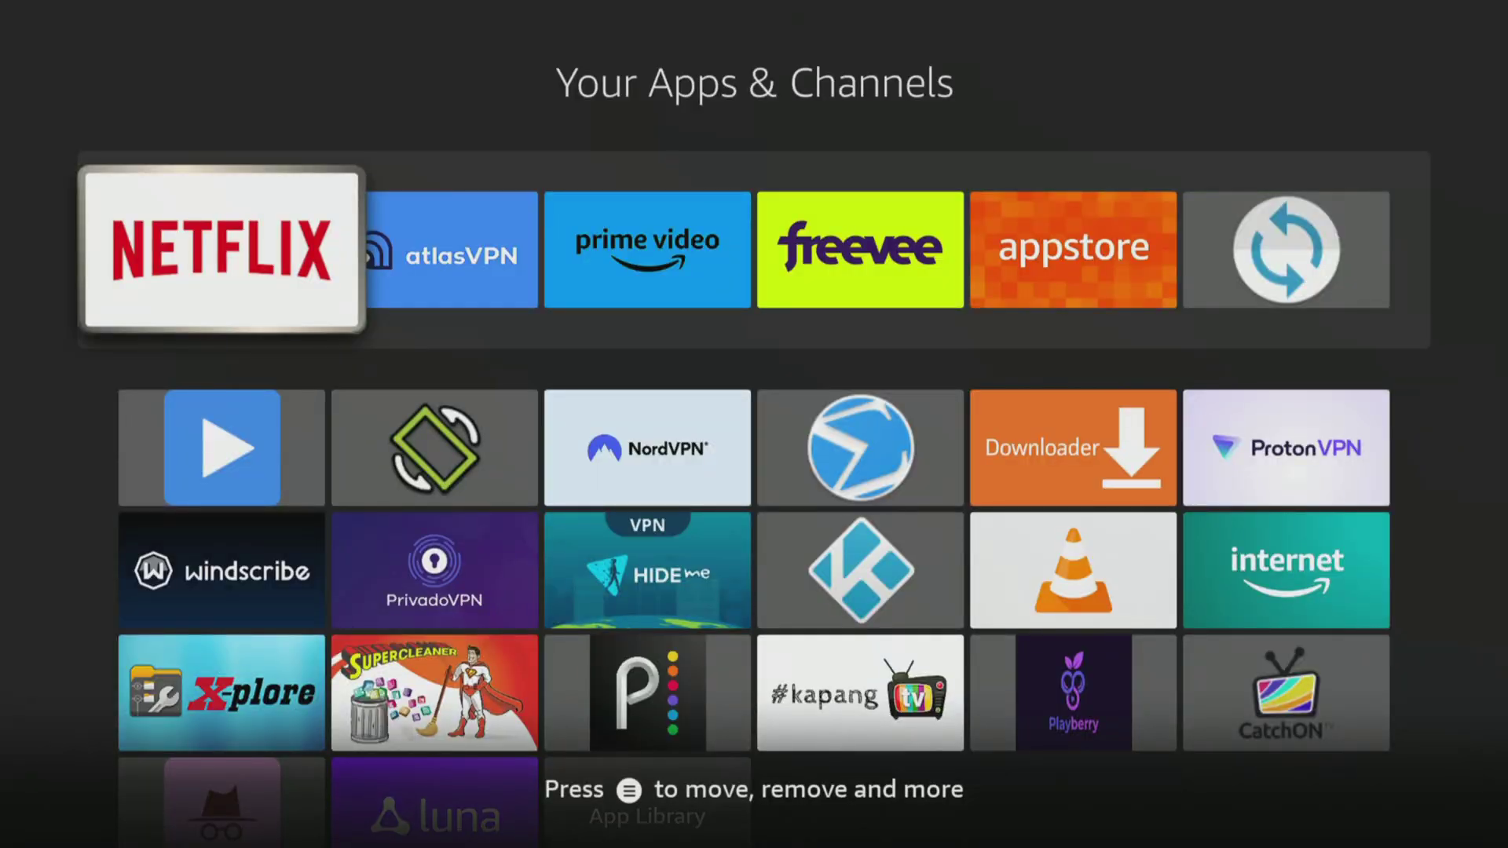
{"action": "key", "text": "Down"}
{"action": "key", "text": "Down"}
{"action": "key", "text": "Down"}
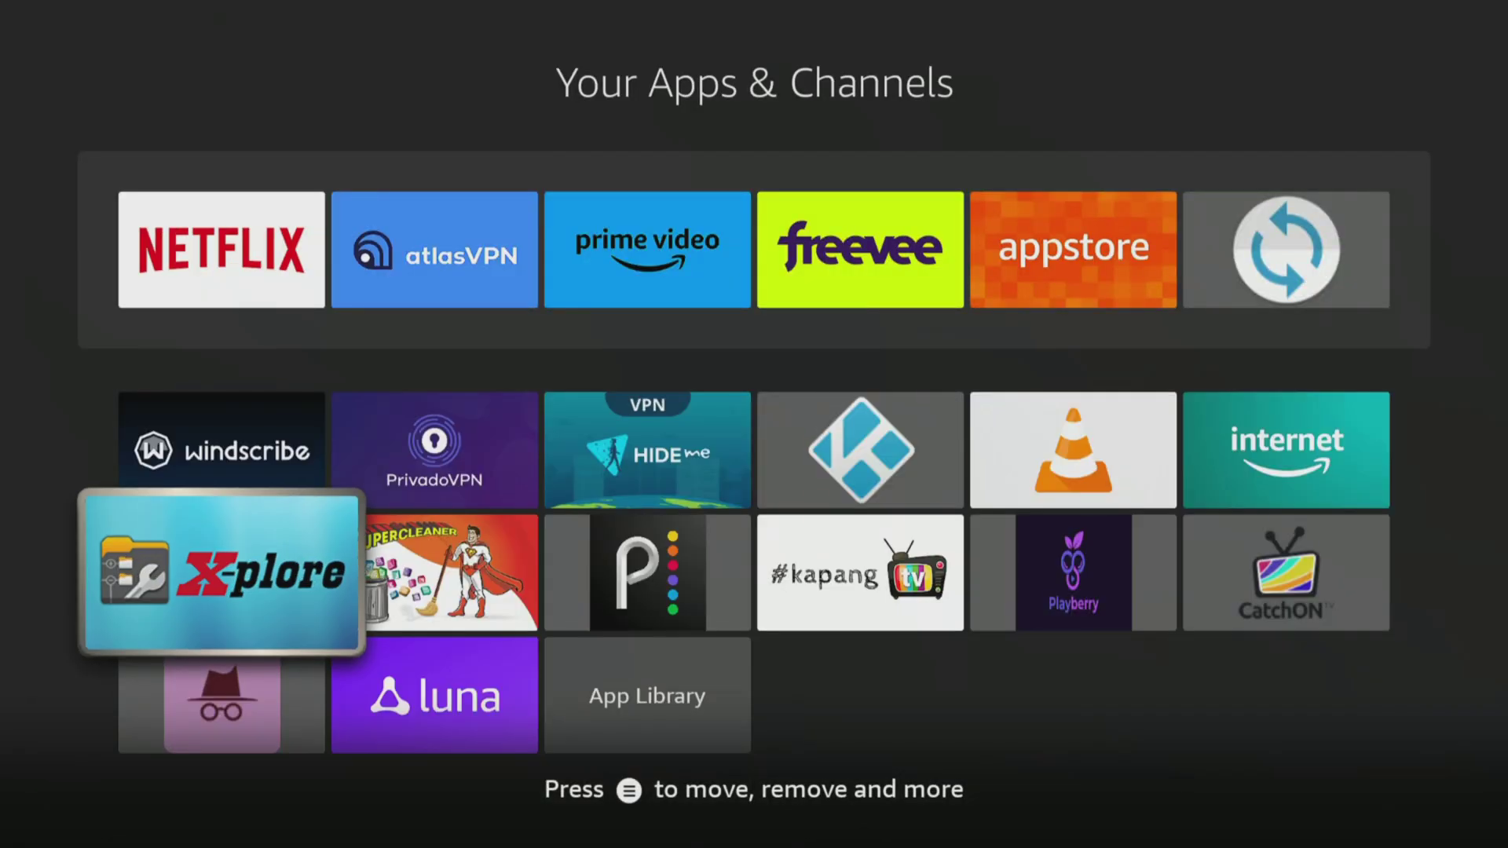
{"action": "key", "text": "Right"}
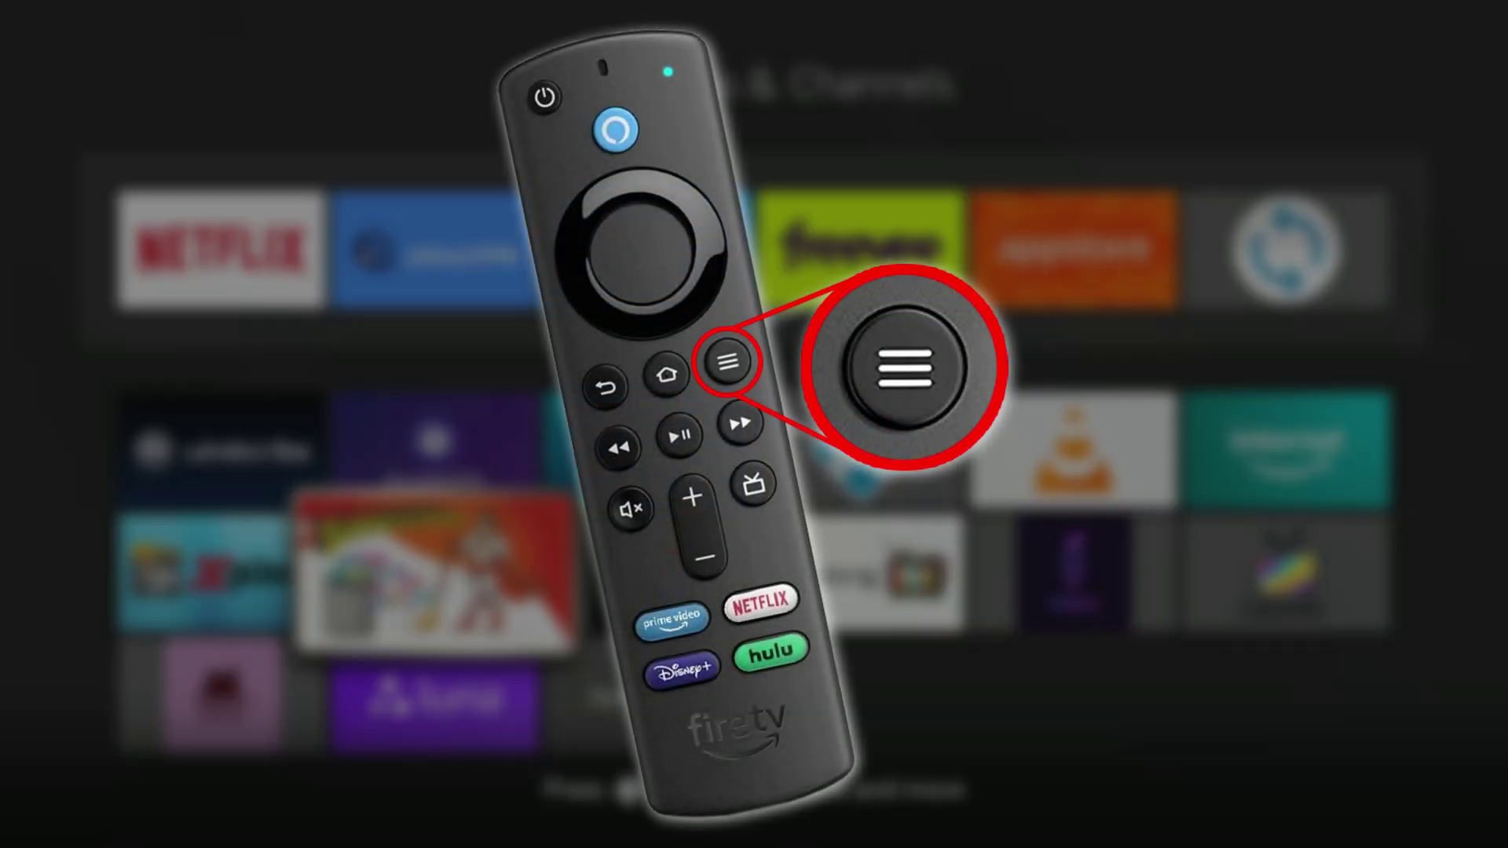
{"action": "key", "text": "Menu"}
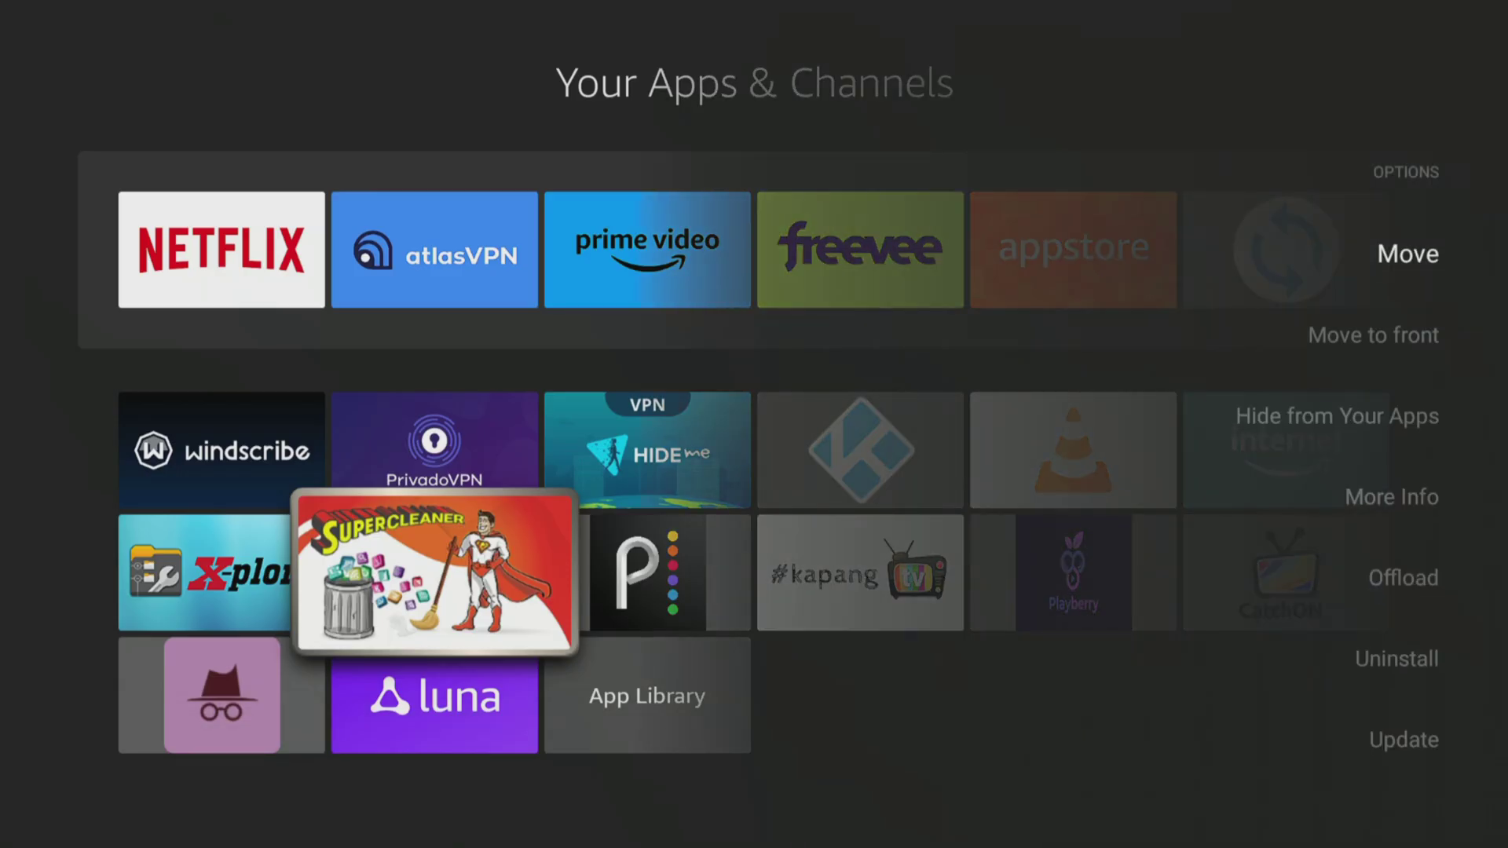
{"action": "key", "text": "Down"}
{"action": "key", "text": "Down"}
{"action": "key", "text": "Down"}
{"action": "key", "text": "Down"}
{"action": "key", "text": "Down"}
{"action": "key", "text": "Down"}
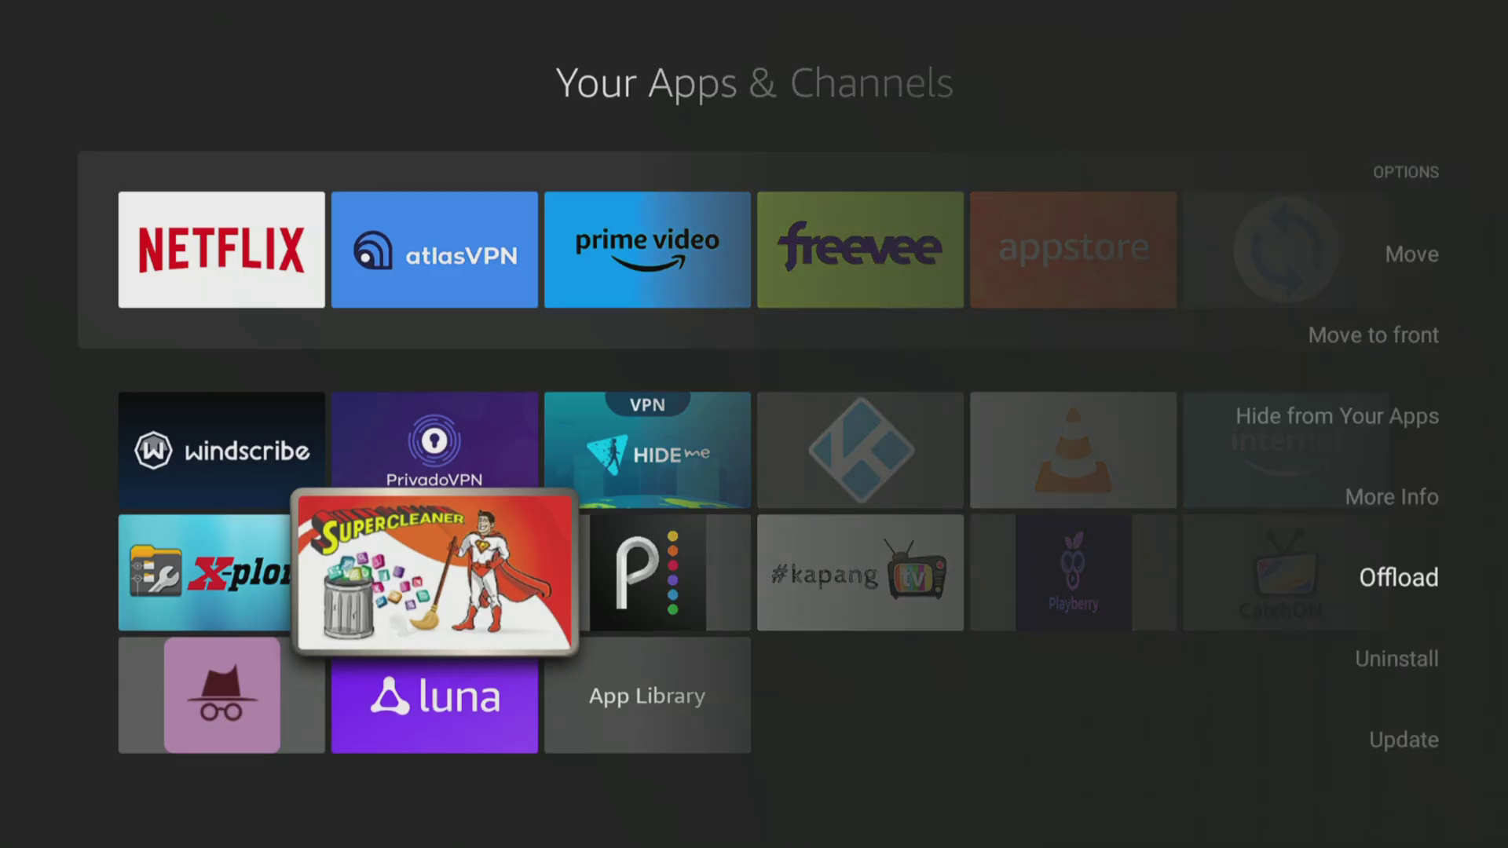
{"action": "key", "text": "Return"}
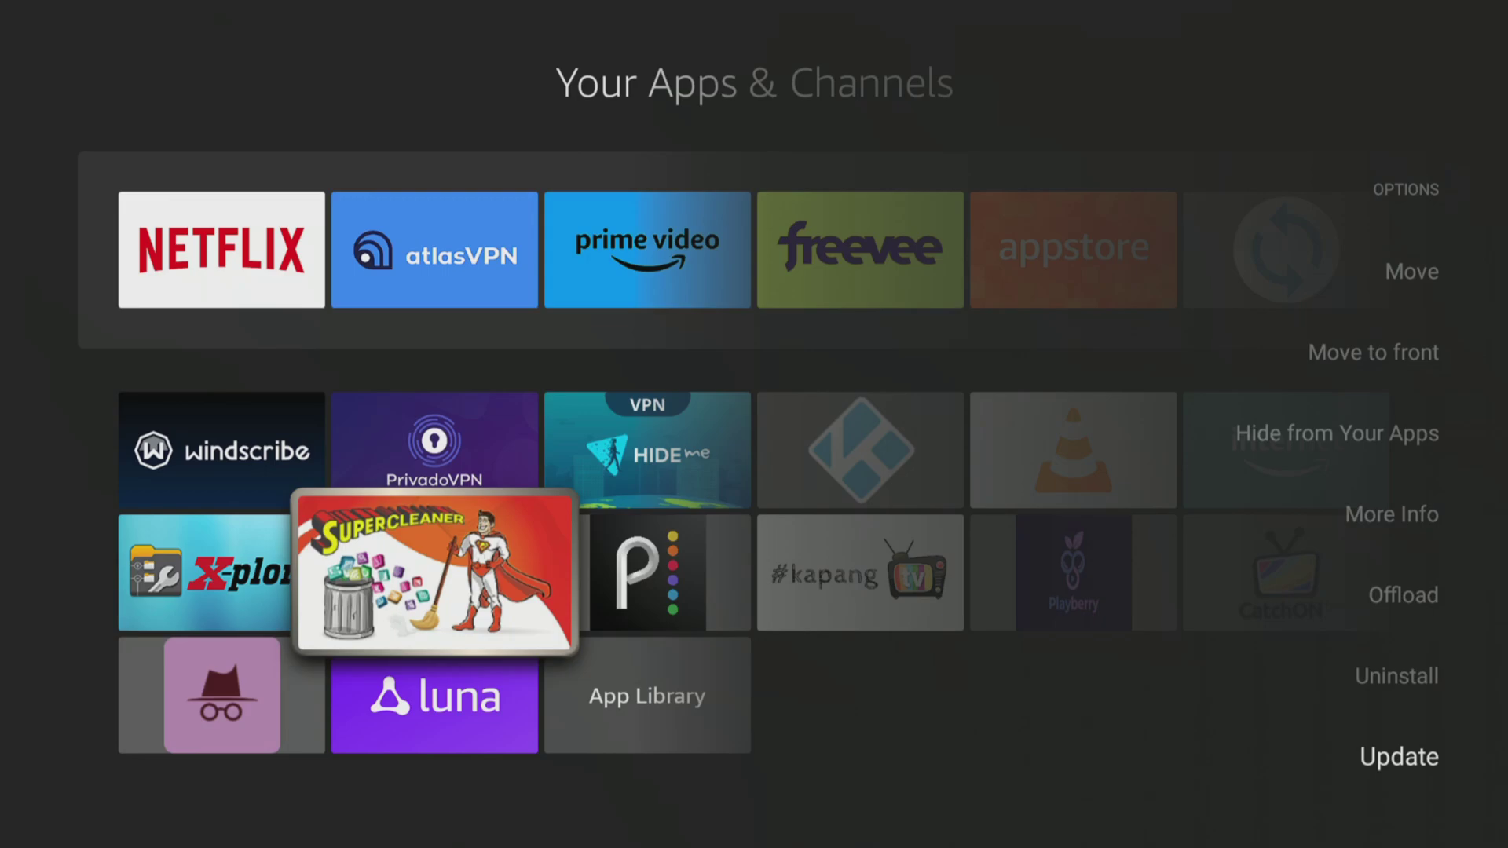
{"action": "key", "text": "Return"}
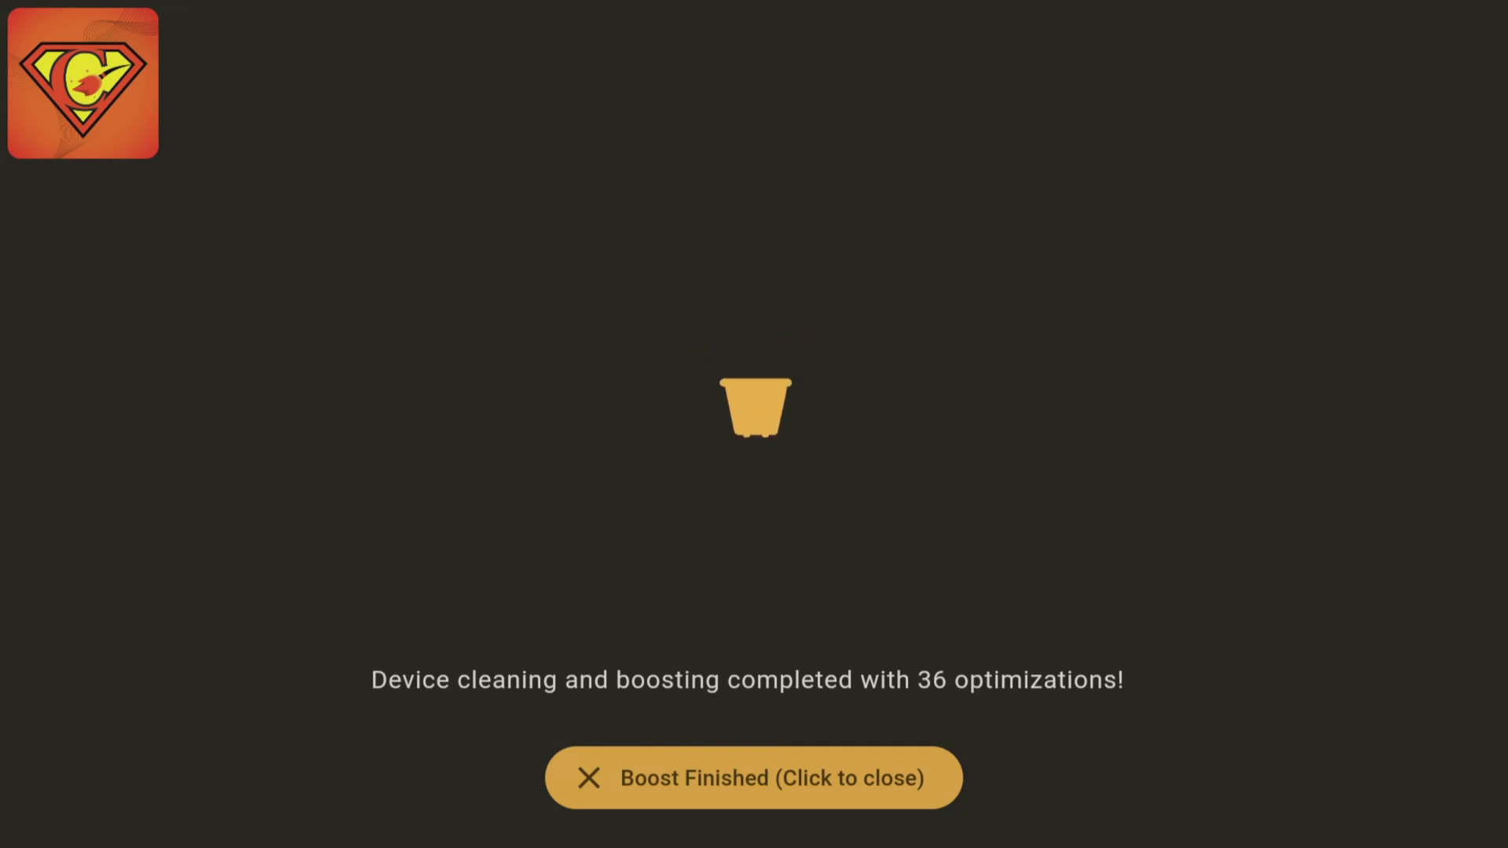
Close the Boost Finished screen and let the cleanup finish with 31.16 Megabyte cleaned.
{"action": "key", "text": "Return"}
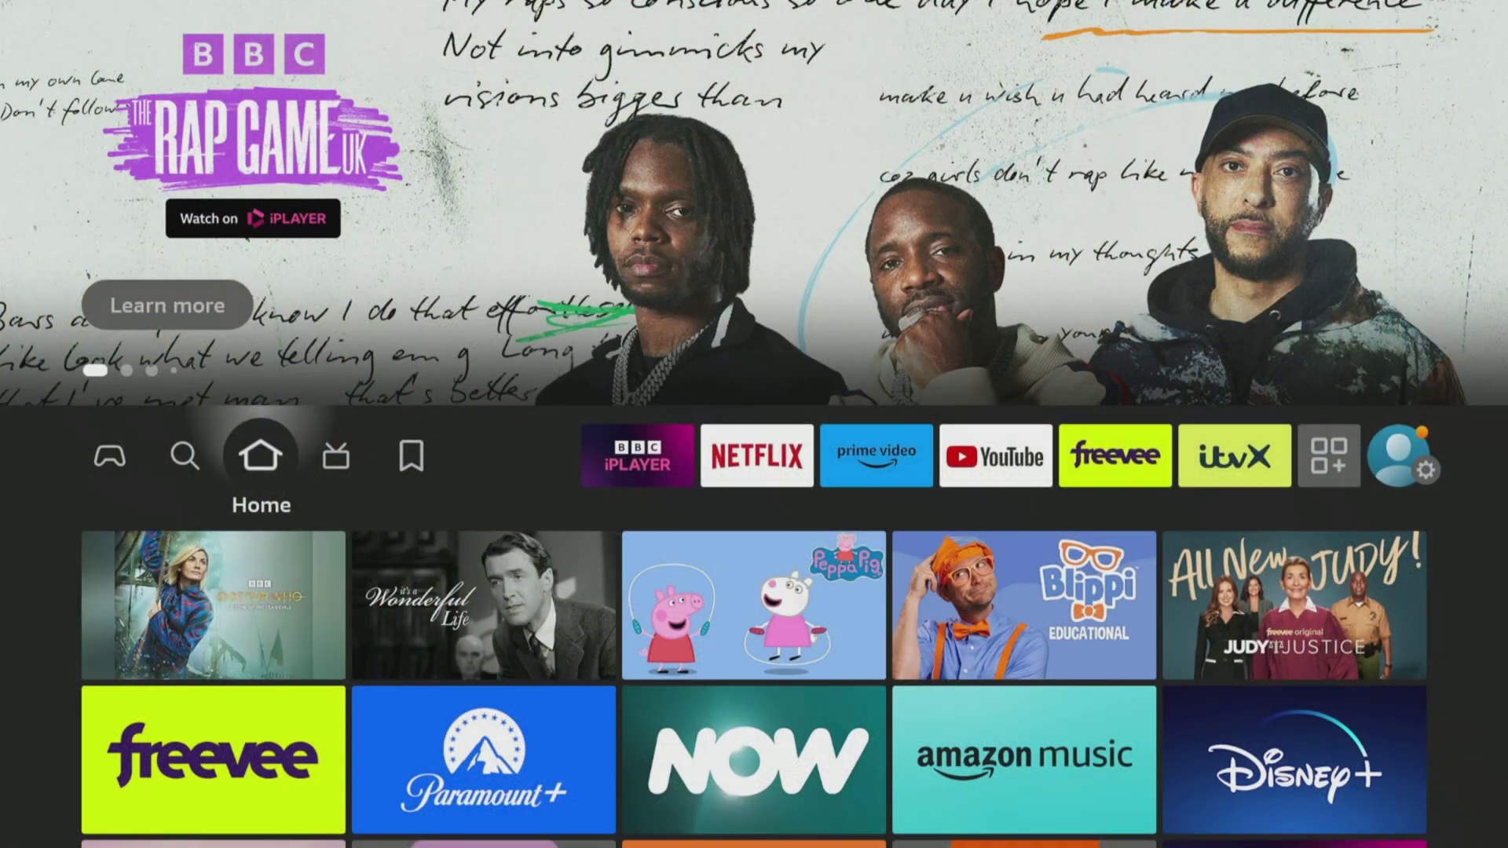
In the Find page's search box, spell 'NORD' on the on-screen keyboard.
{"action": "key", "text": "Left"}
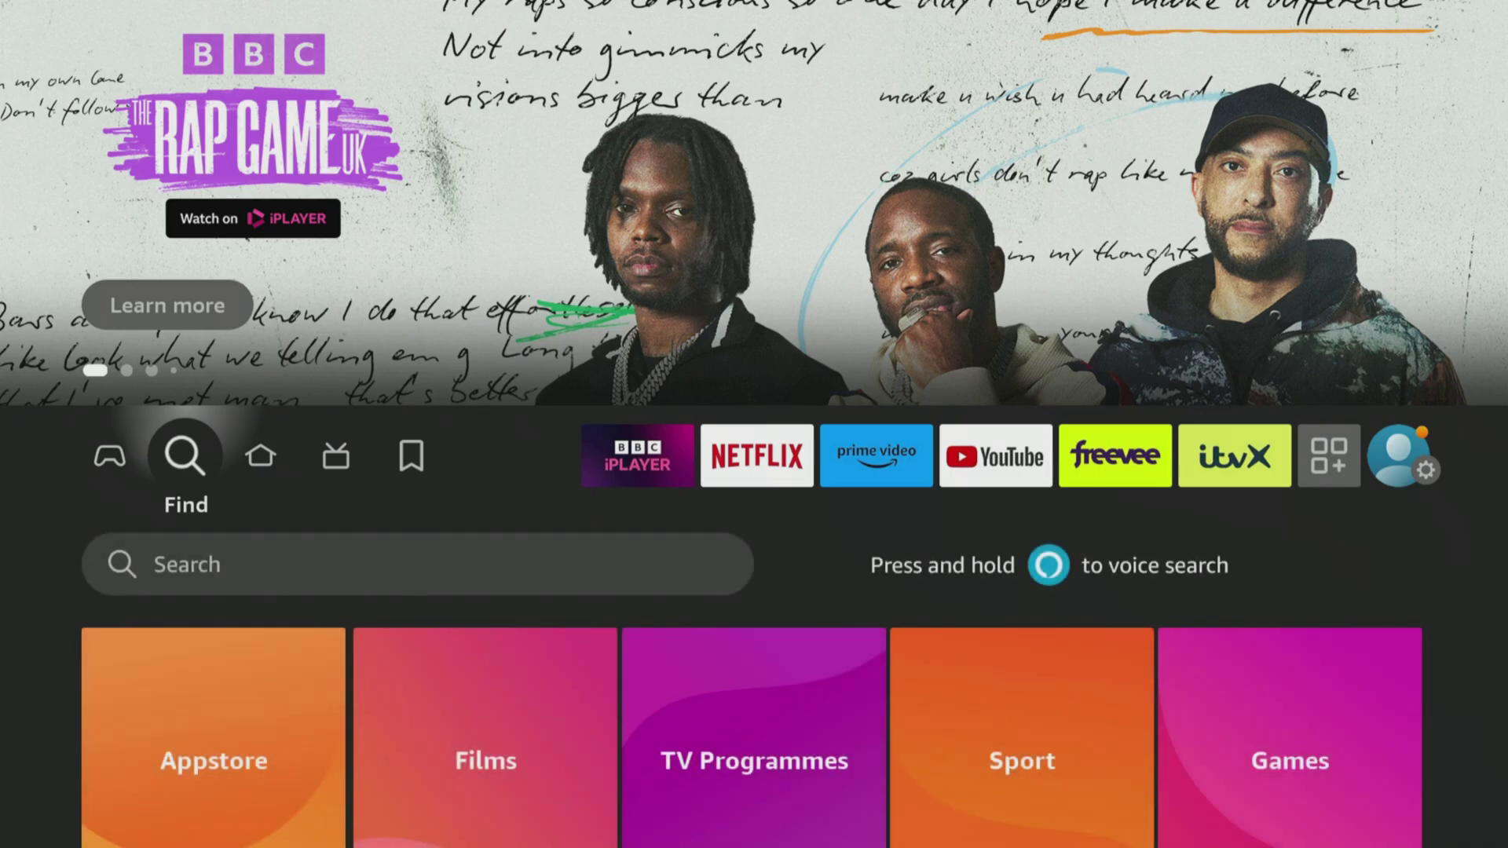
{"action": "key", "text": "Down"}
{"action": "key", "text": "Return"}
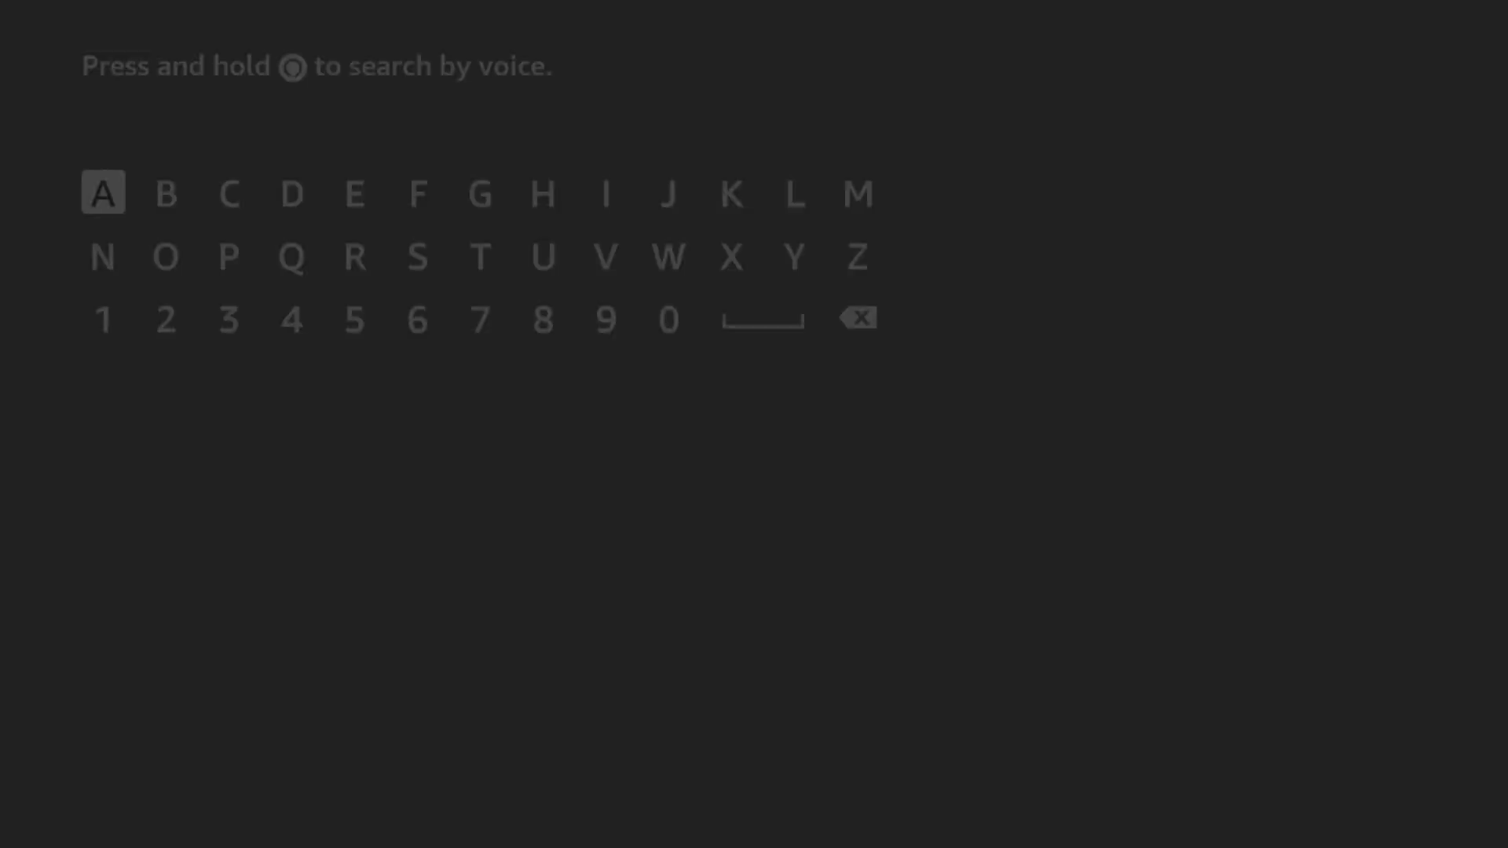
{"action": "key", "text": "Right"}
{"action": "key", "text": "Return"}
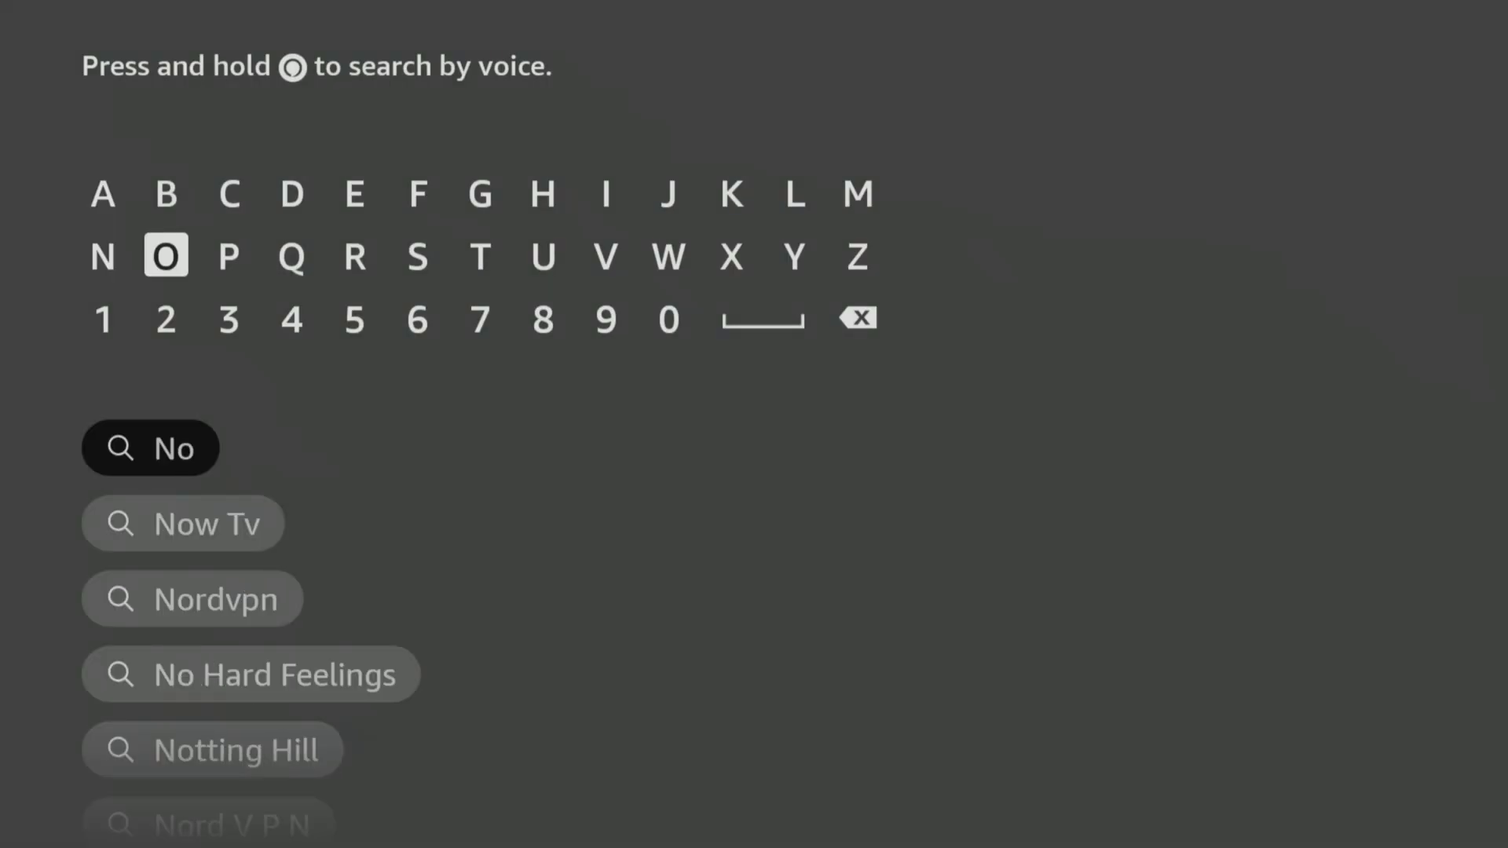
{"action": "key", "text": "Right"}
{"action": "key", "text": "Right"}
{"action": "key", "text": "Right"}
{"action": "key", "text": "Return"}
{"action": "key", "text": "Up"}
{"action": "key", "text": "Left"}
{"action": "key", "text": "Return"}
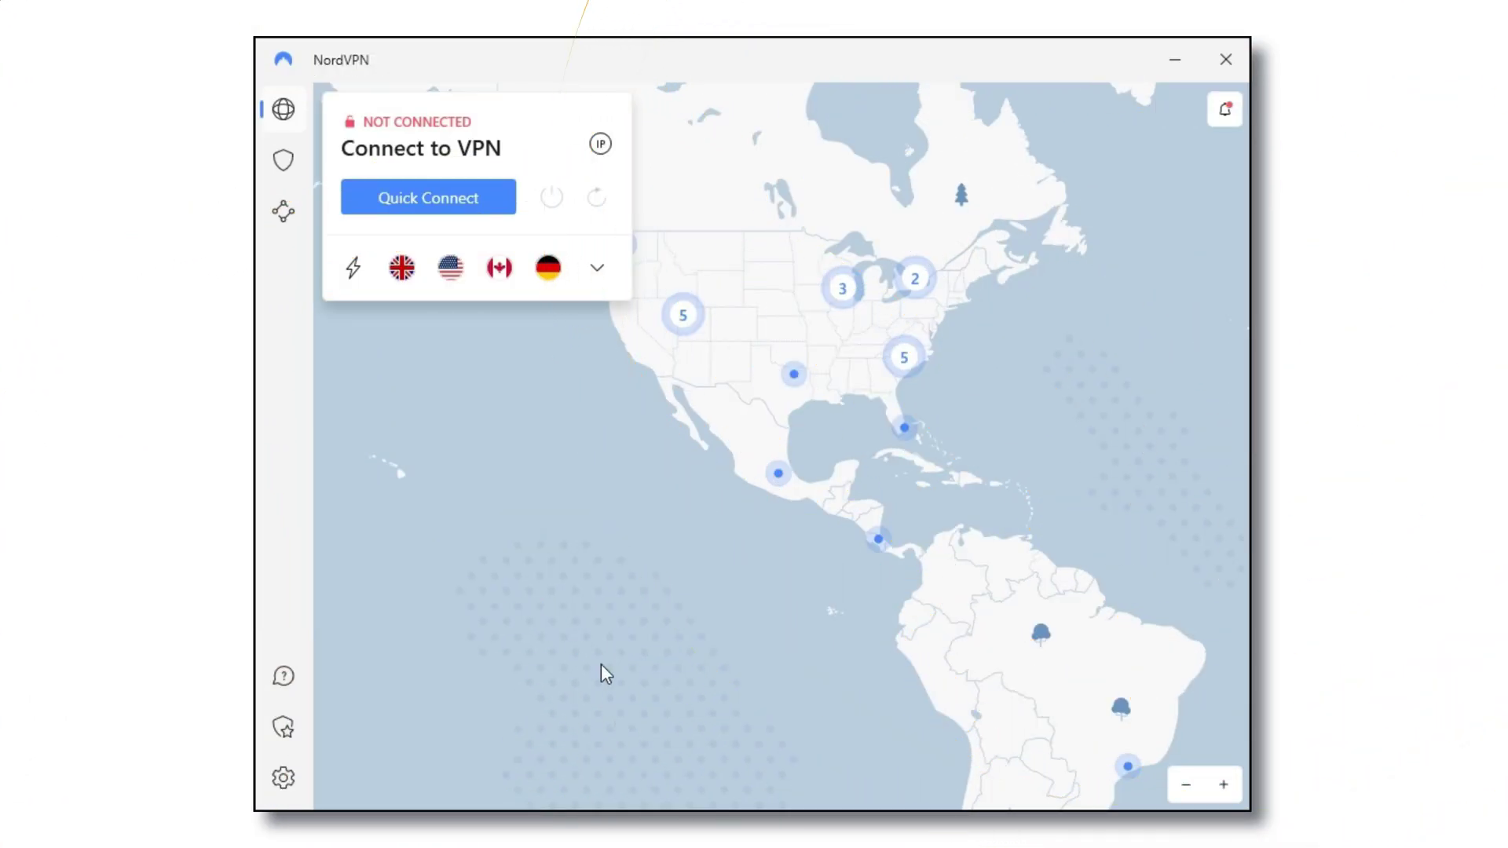
Connect to United States (#8696) from the expanded all-countries list.
{"action": "left_click", "coordinate": [597, 268]}
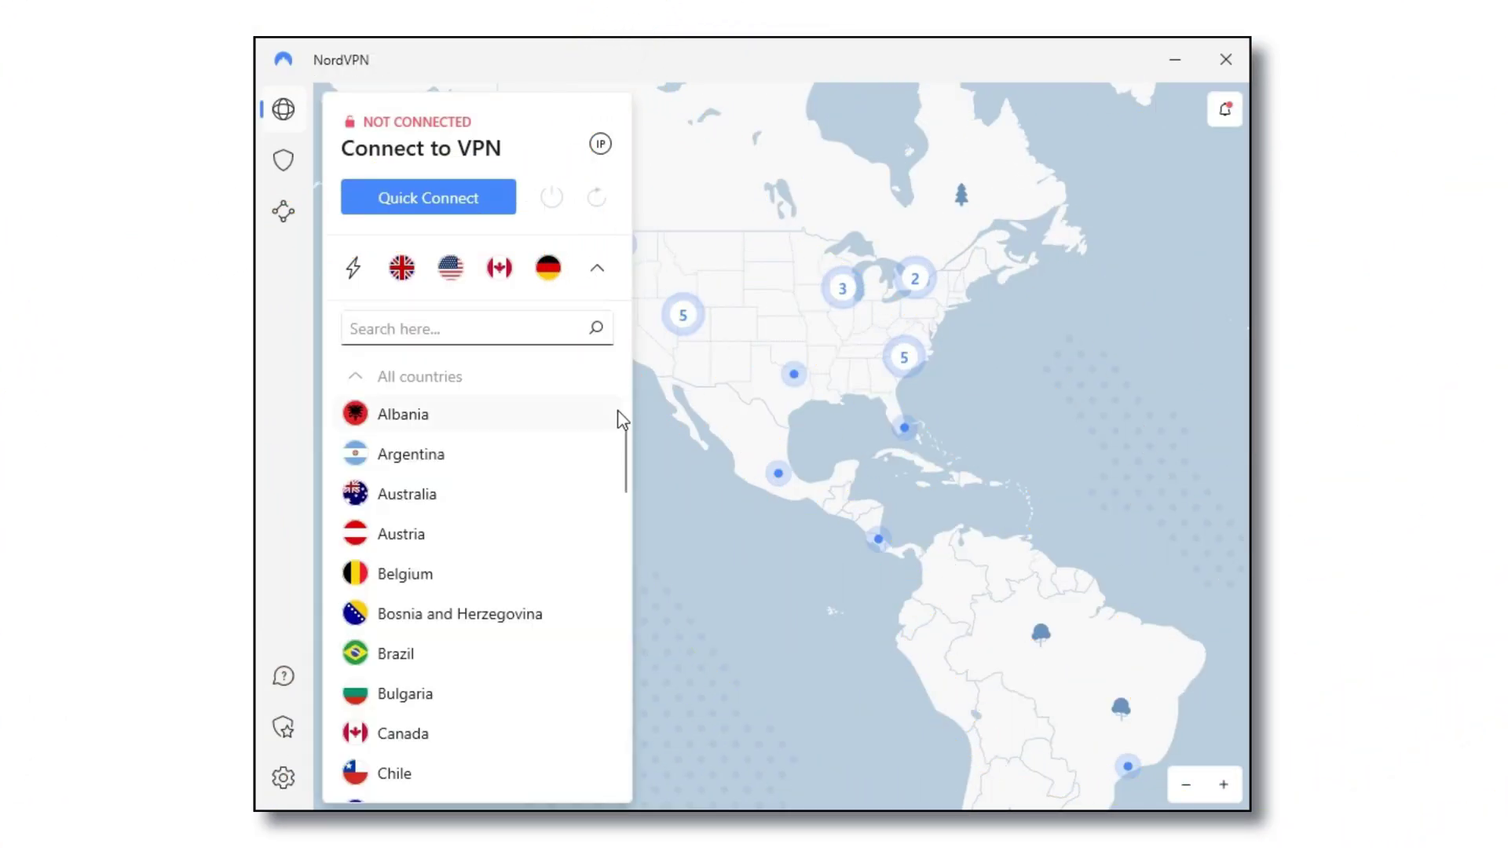
{"action": "left_click_drag", "start_coordinate": [624, 460], "coordinate": [613, 742]}
{"action": "left_click", "coordinate": [449, 774]}
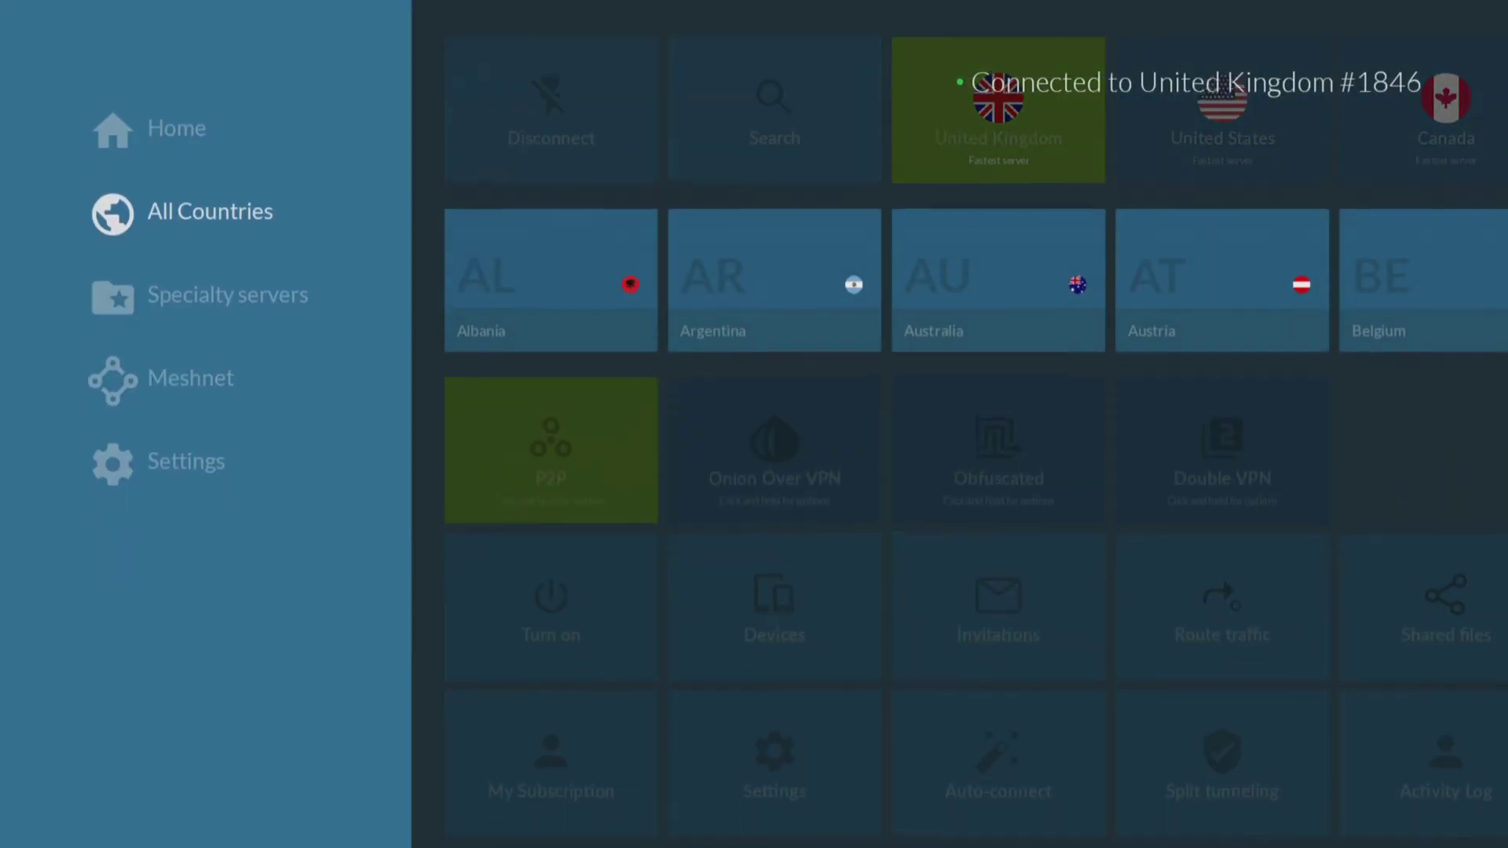
Enable an option in NordVPN's general settings and reconnect the VPN to apply it.
{"action": "key", "text": "Down"}
{"action": "key", "text": "Down"}
{"action": "key", "text": "Down"}
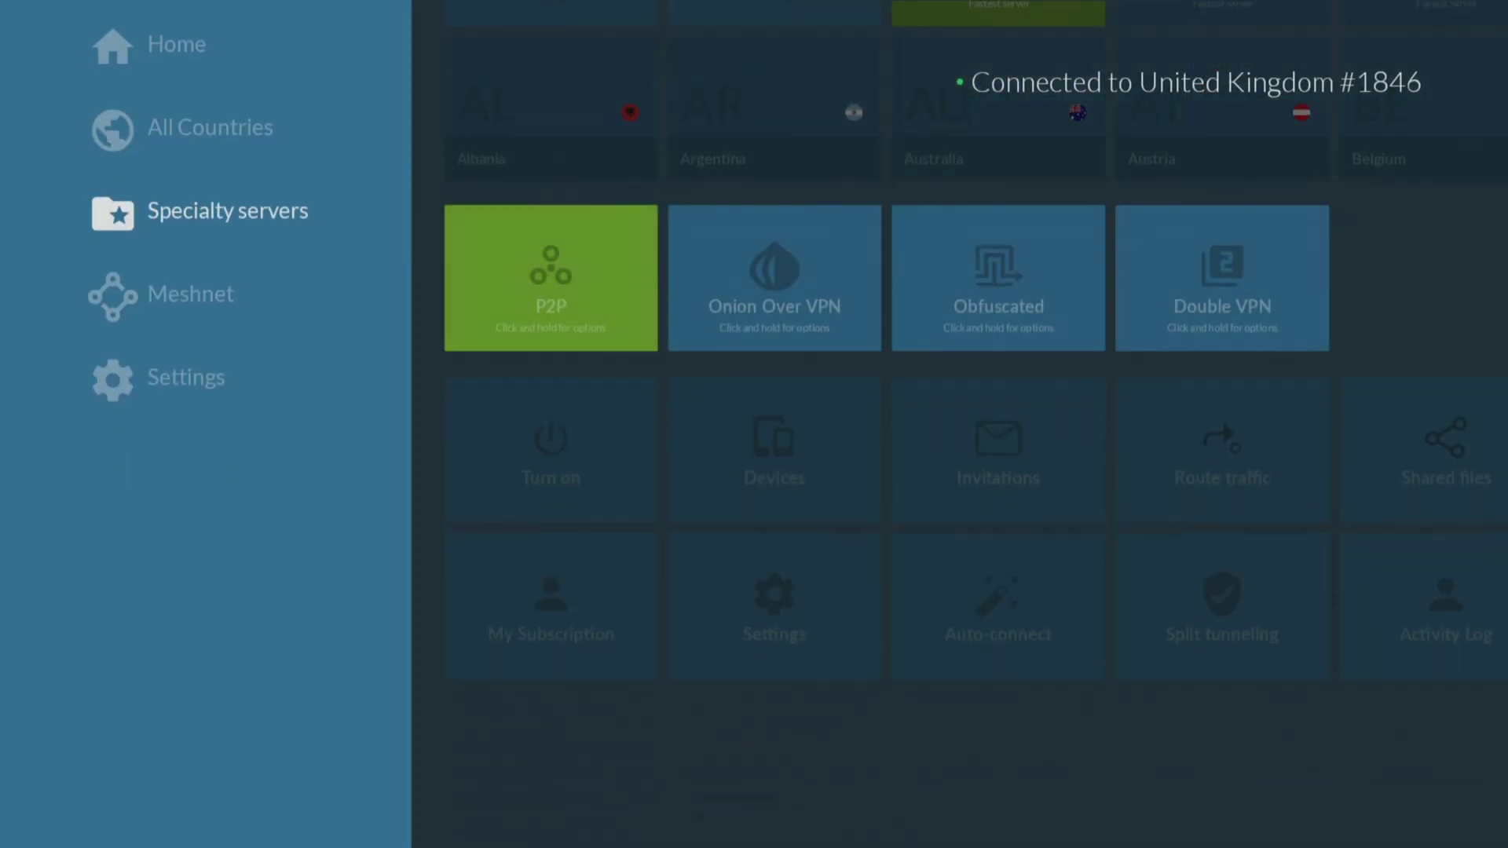
{"action": "key", "text": "Right"}
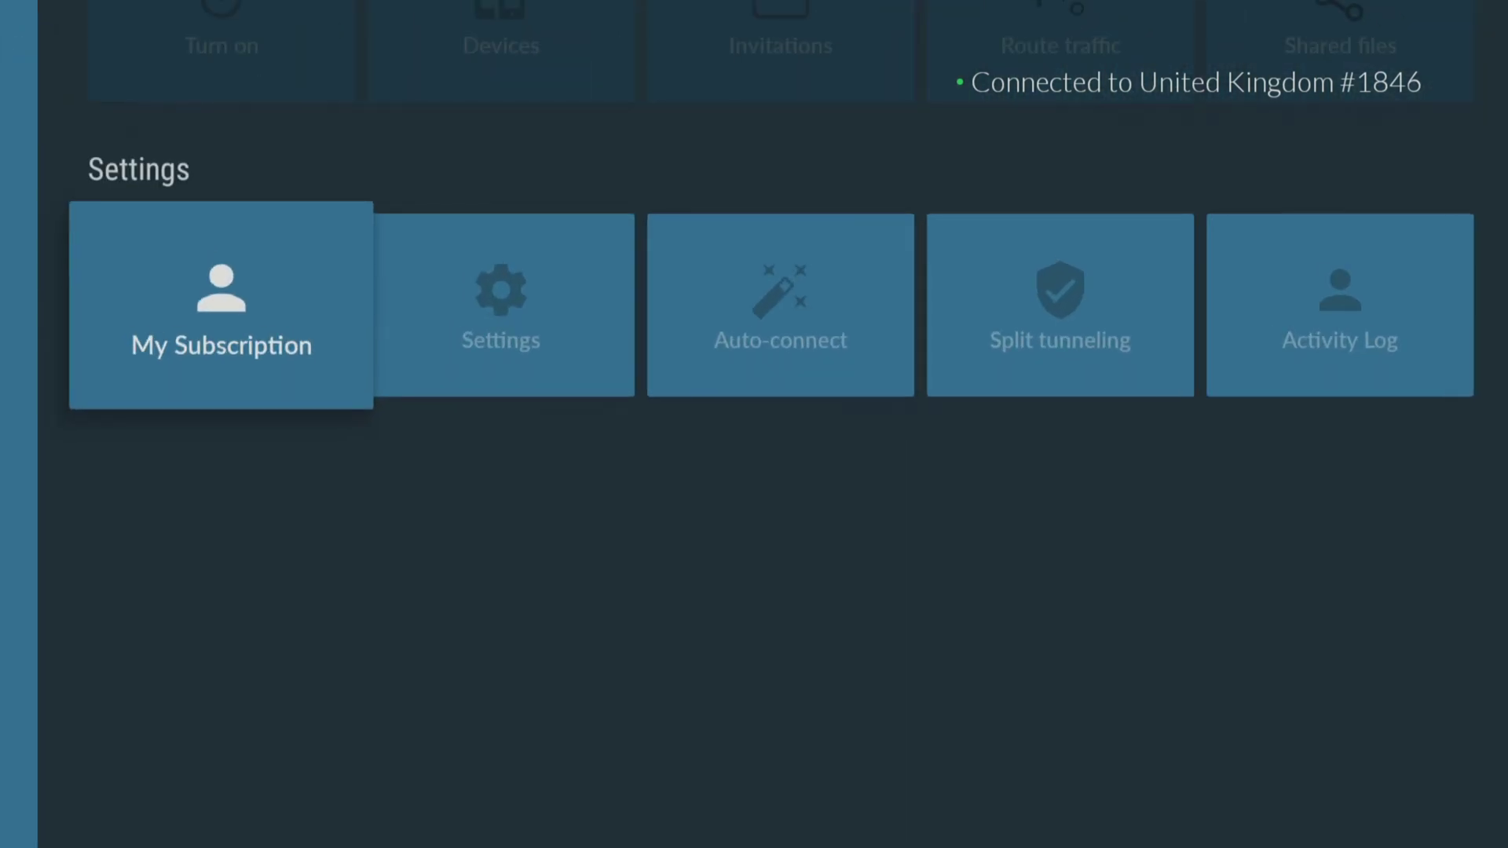
{"action": "key", "text": "Right"}
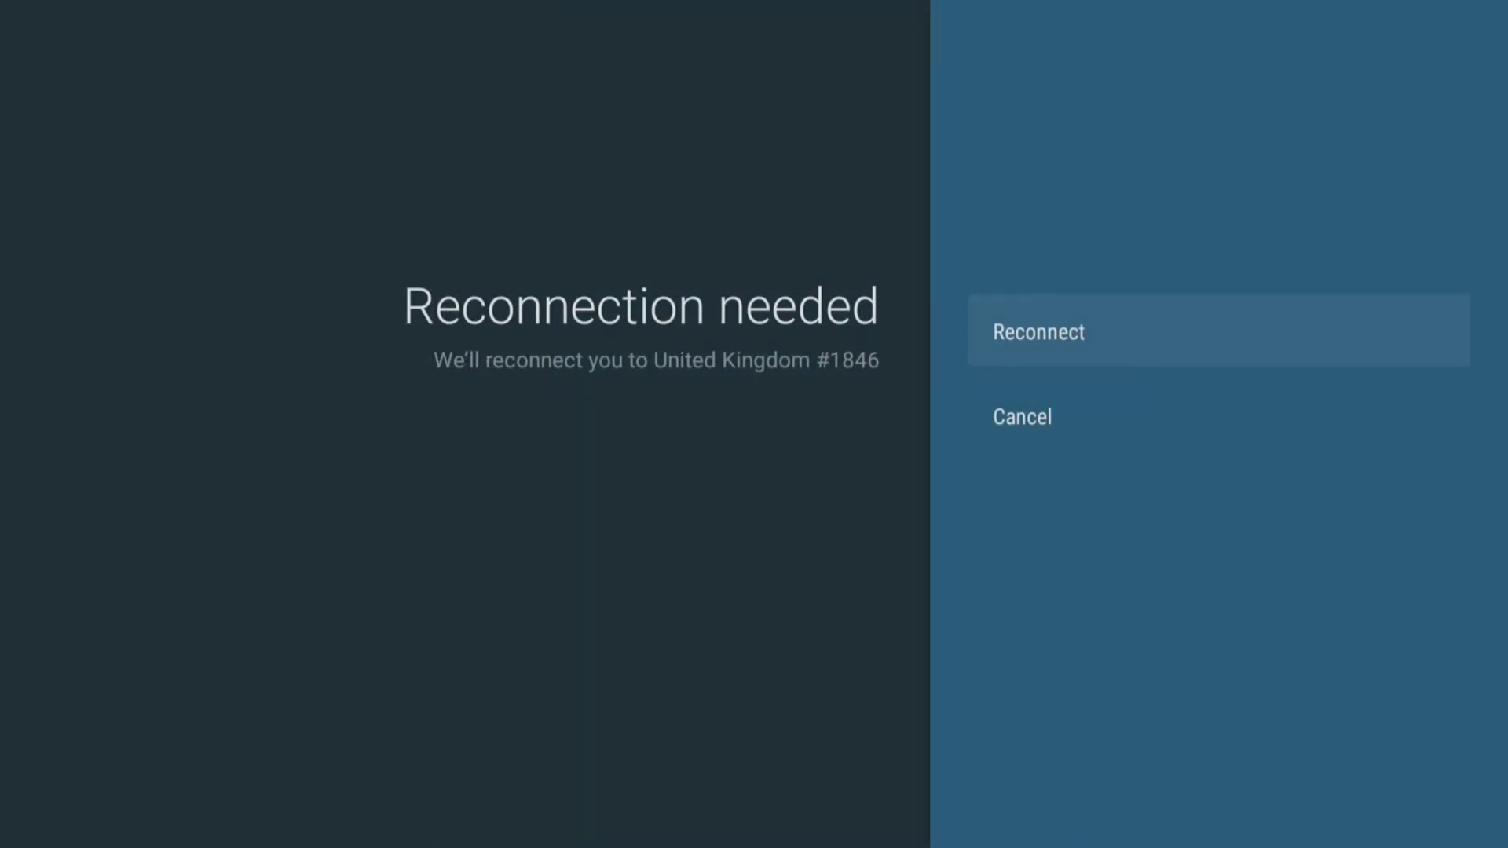
{"action": "key", "text": "Return"}
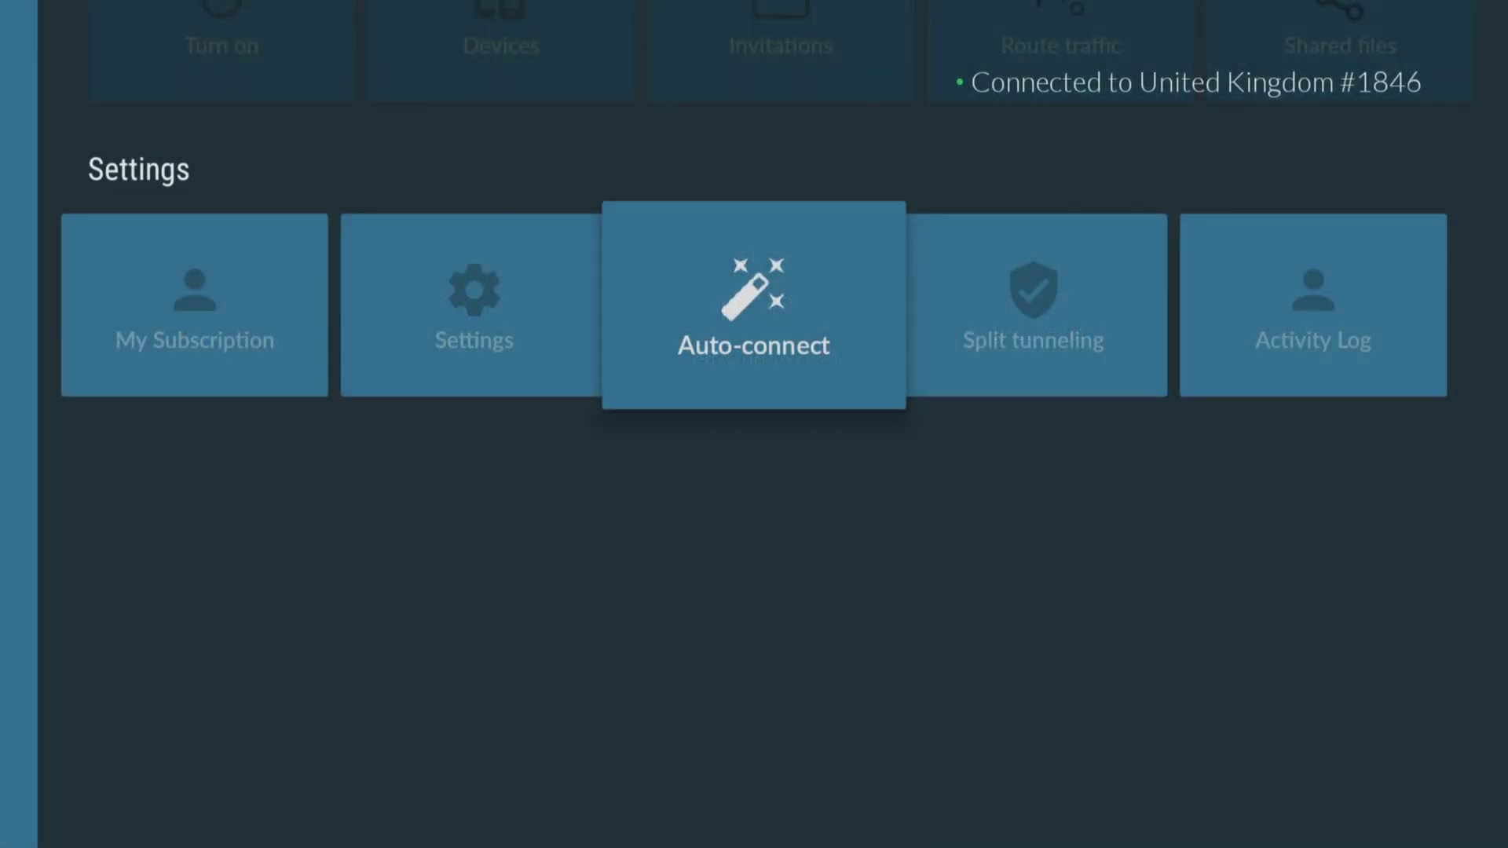
{"action": "key", "text": "Return"}
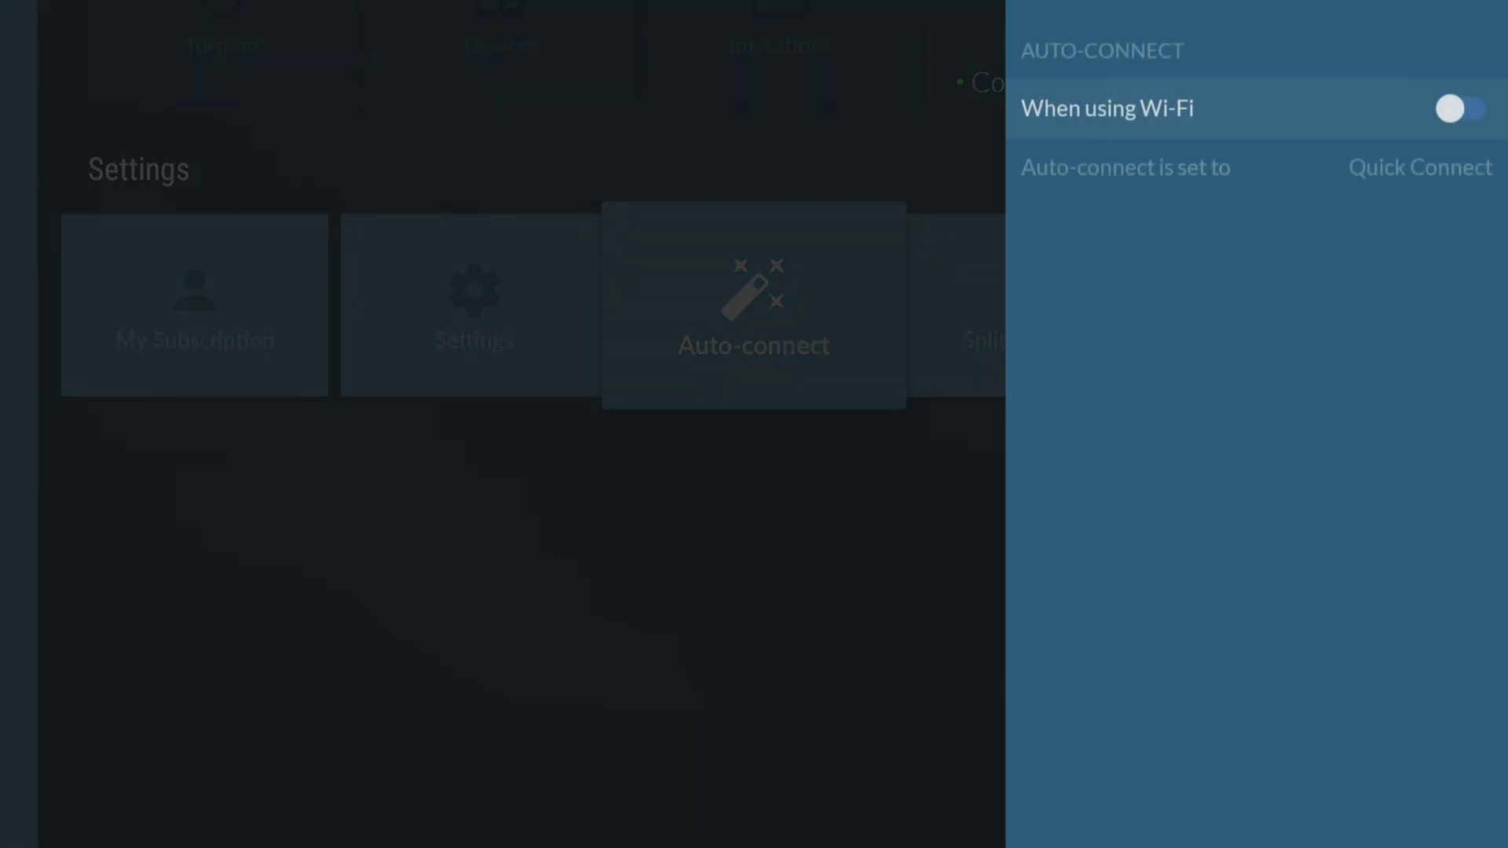
Turn on auto-connect when using Wi-Fi, with United States as the location.
{"action": "key", "text": "Return"}
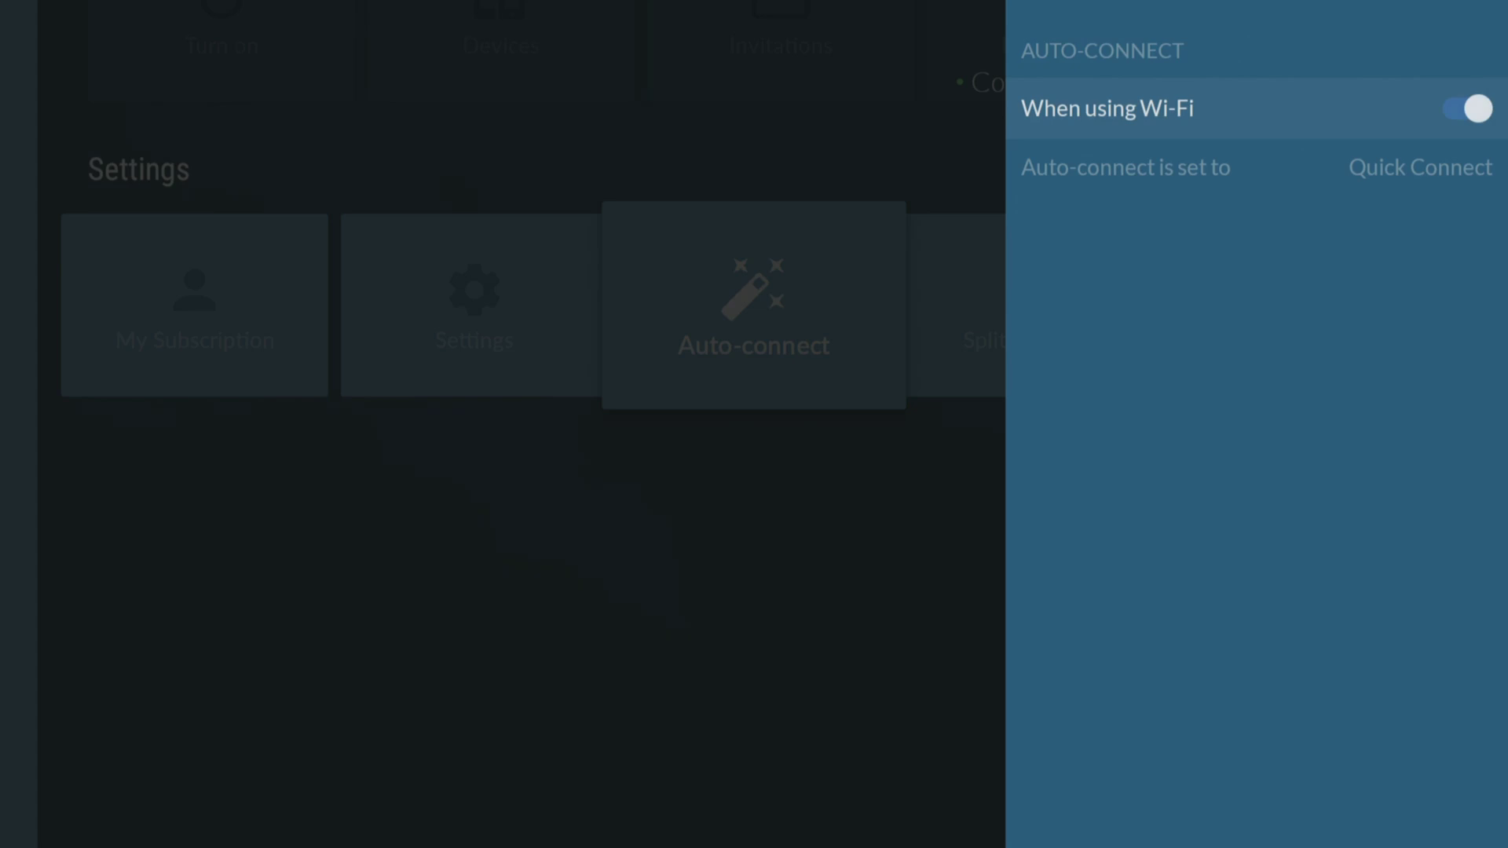
{"action": "key", "text": "Down"}
{"action": "key", "text": "Return"}
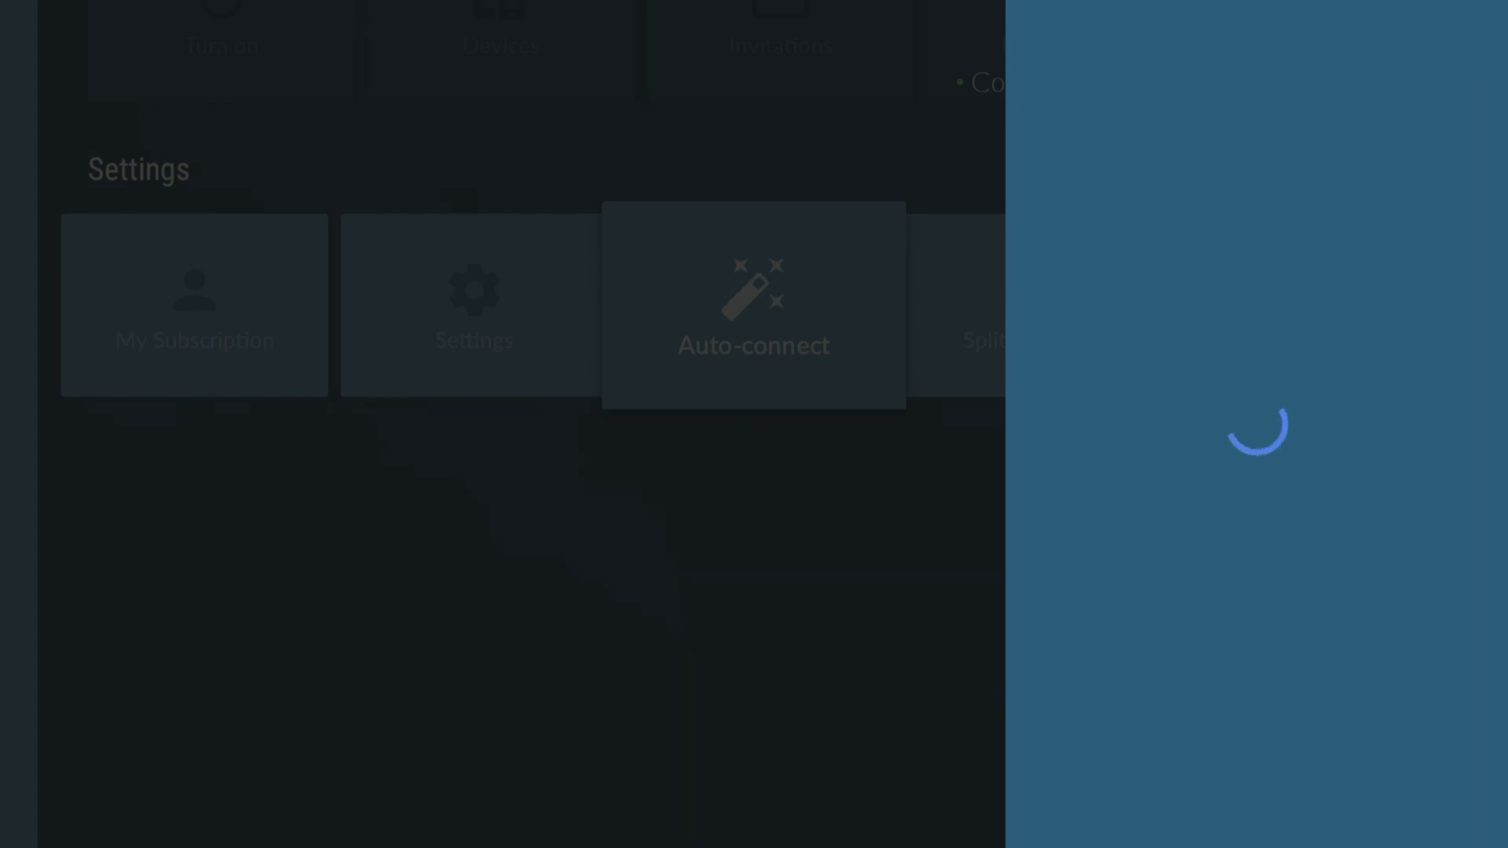
{"action": "key", "text": "Down"}
{"action": "key", "text": "Down"}
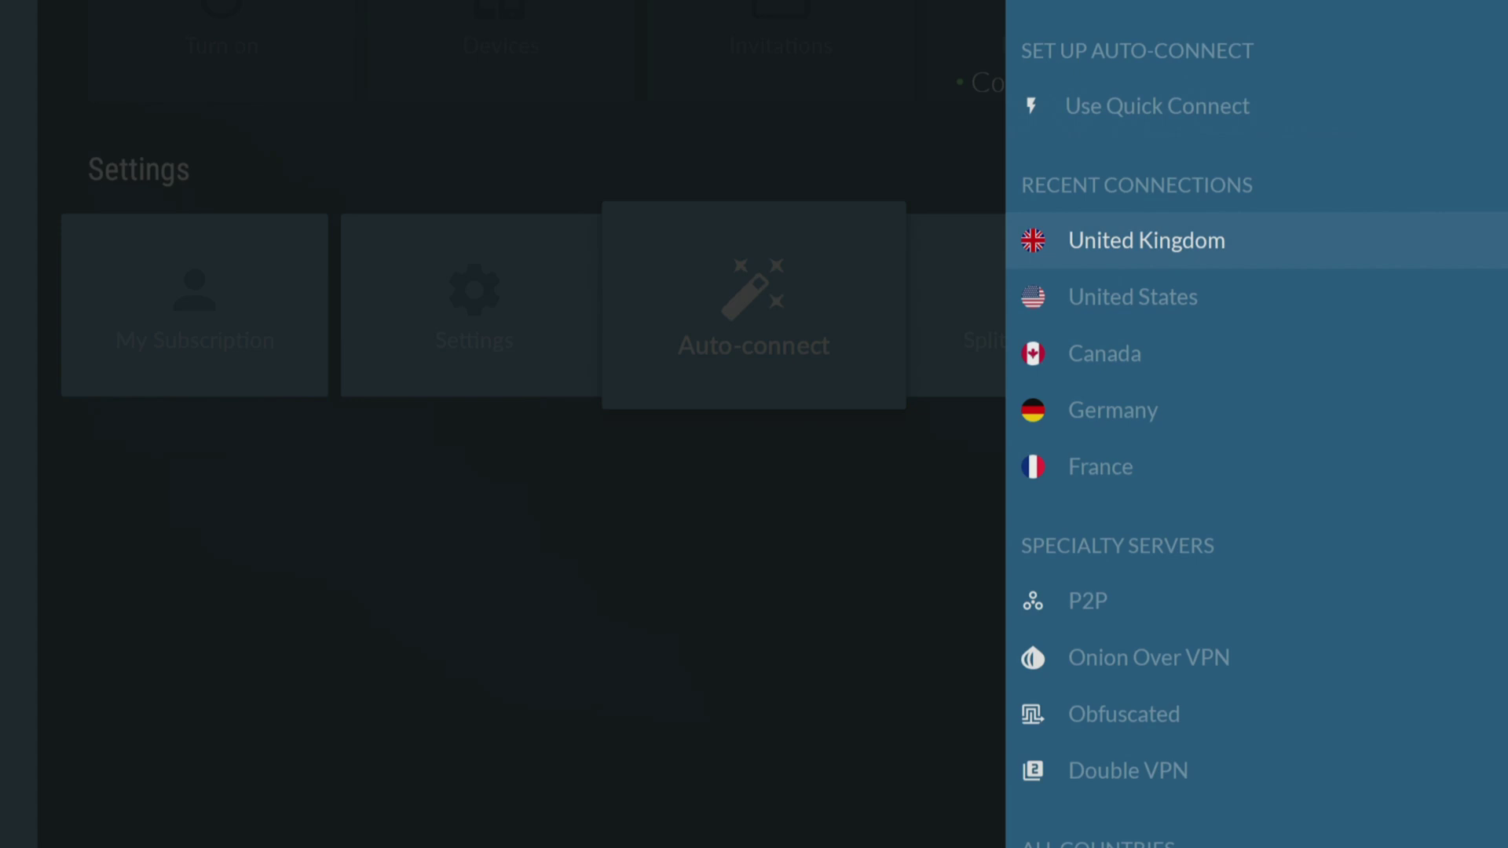
{"action": "key", "text": "Escape"}
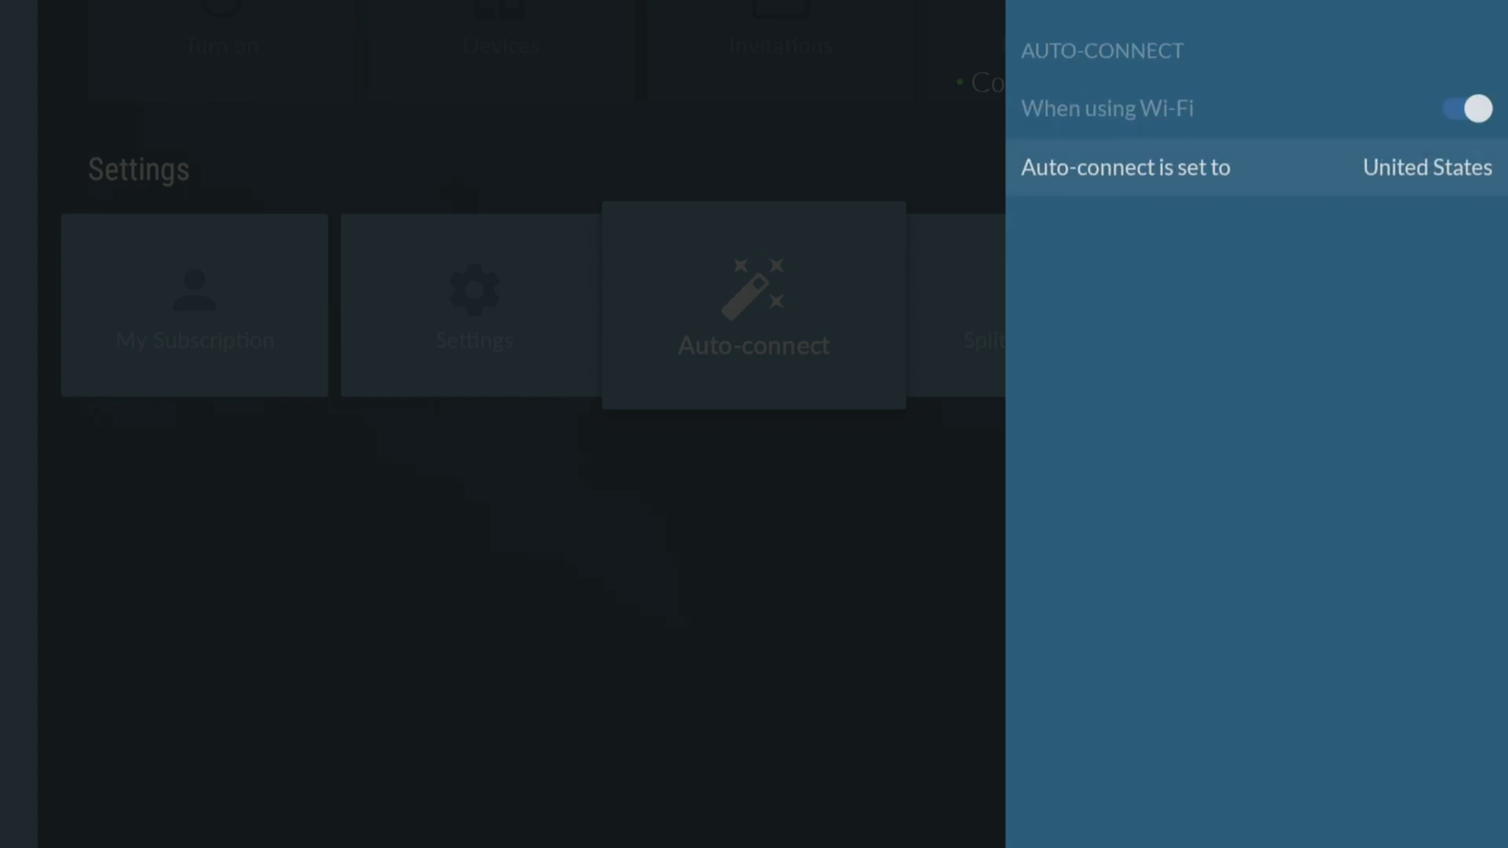
{"action": "key", "text": "Escape"}
{"action": "key", "text": "Right"}
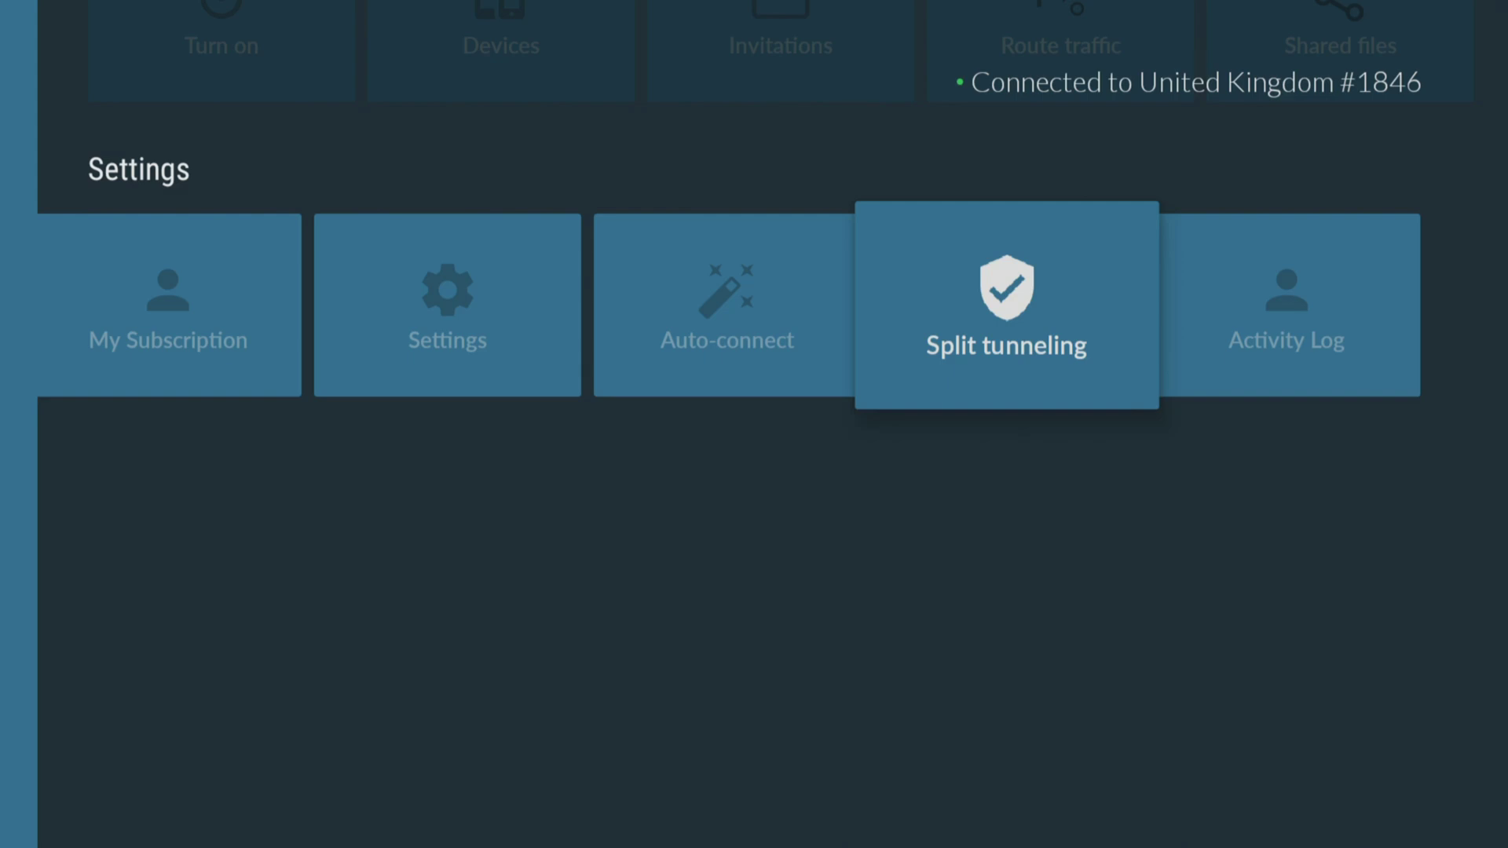
Add Downloader to the split-tunneling trusted apps.
{"action": "key", "text": "Return"}
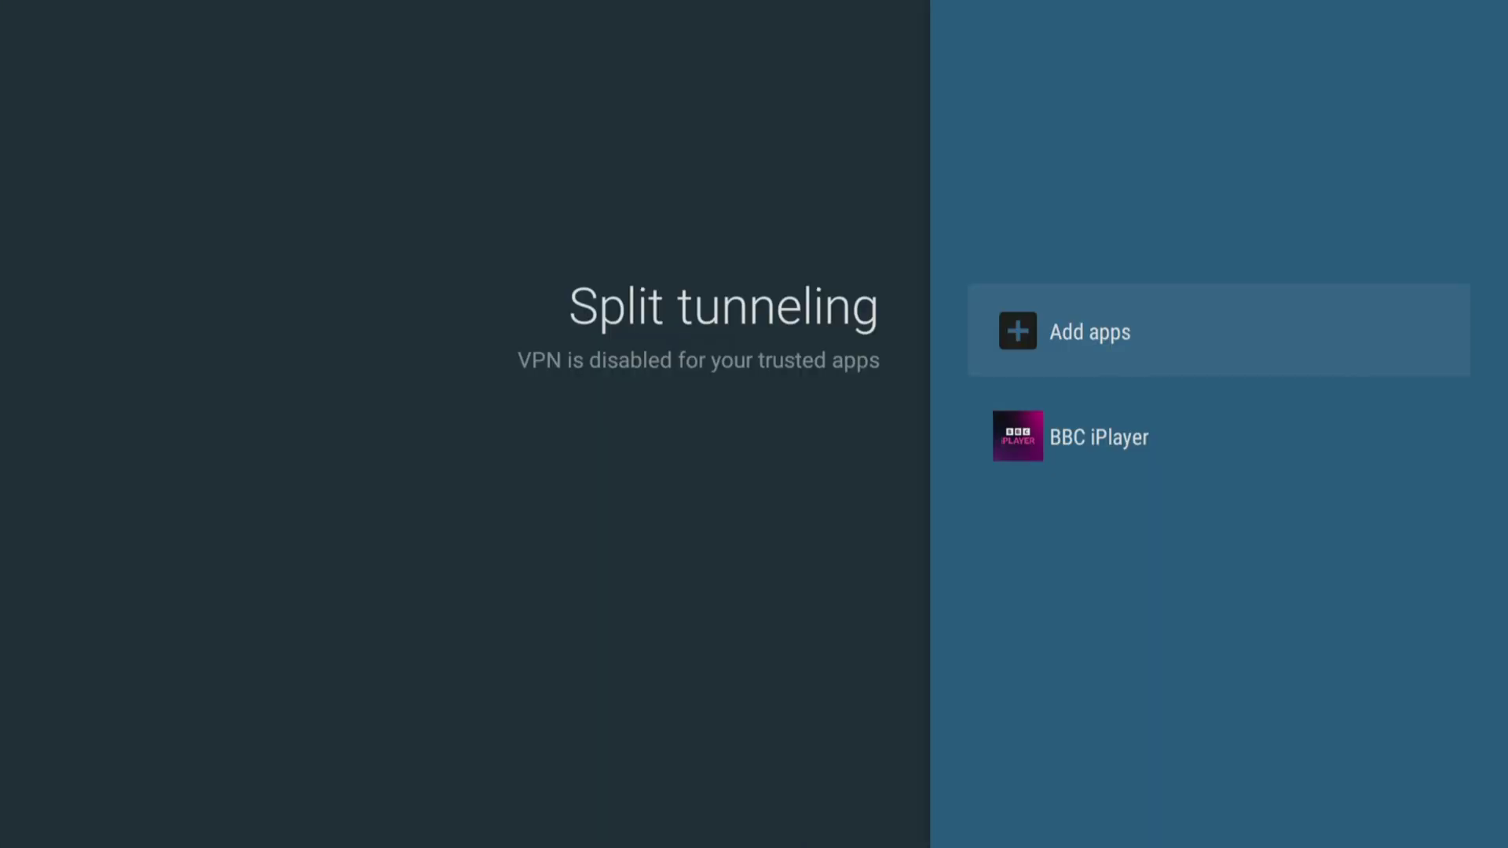
{"action": "key", "text": "Return"}
{"action": "key", "text": "Down"}
{"action": "key", "text": "Down"}
{"action": "key", "text": "Down"}
{"action": "key", "text": "Down"}
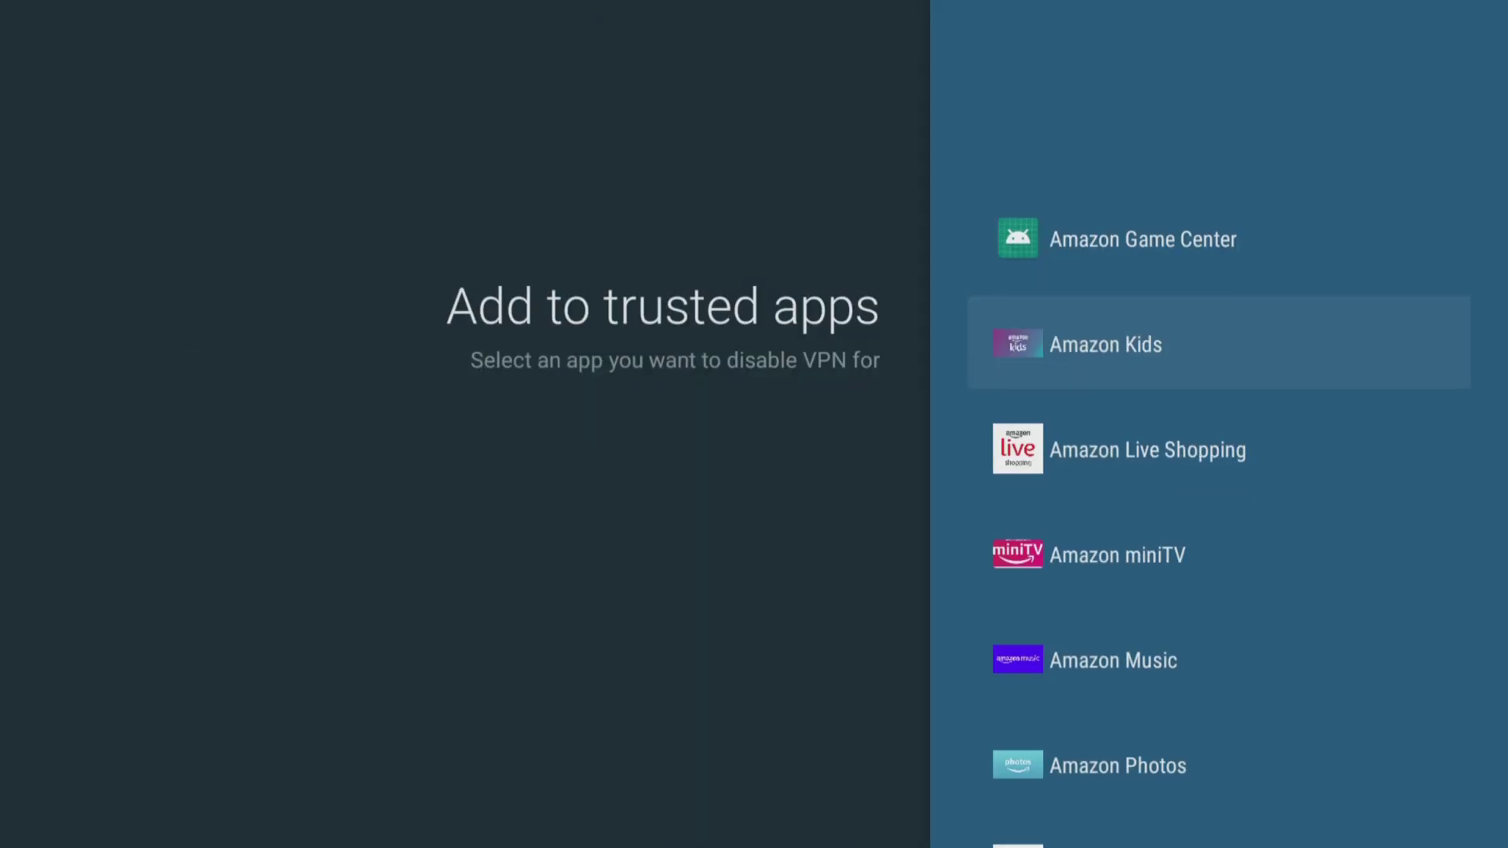
{"action": "key", "text": "Down"}
{"action": "key", "text": "Down"}
{"action": "key", "text": "Down"}
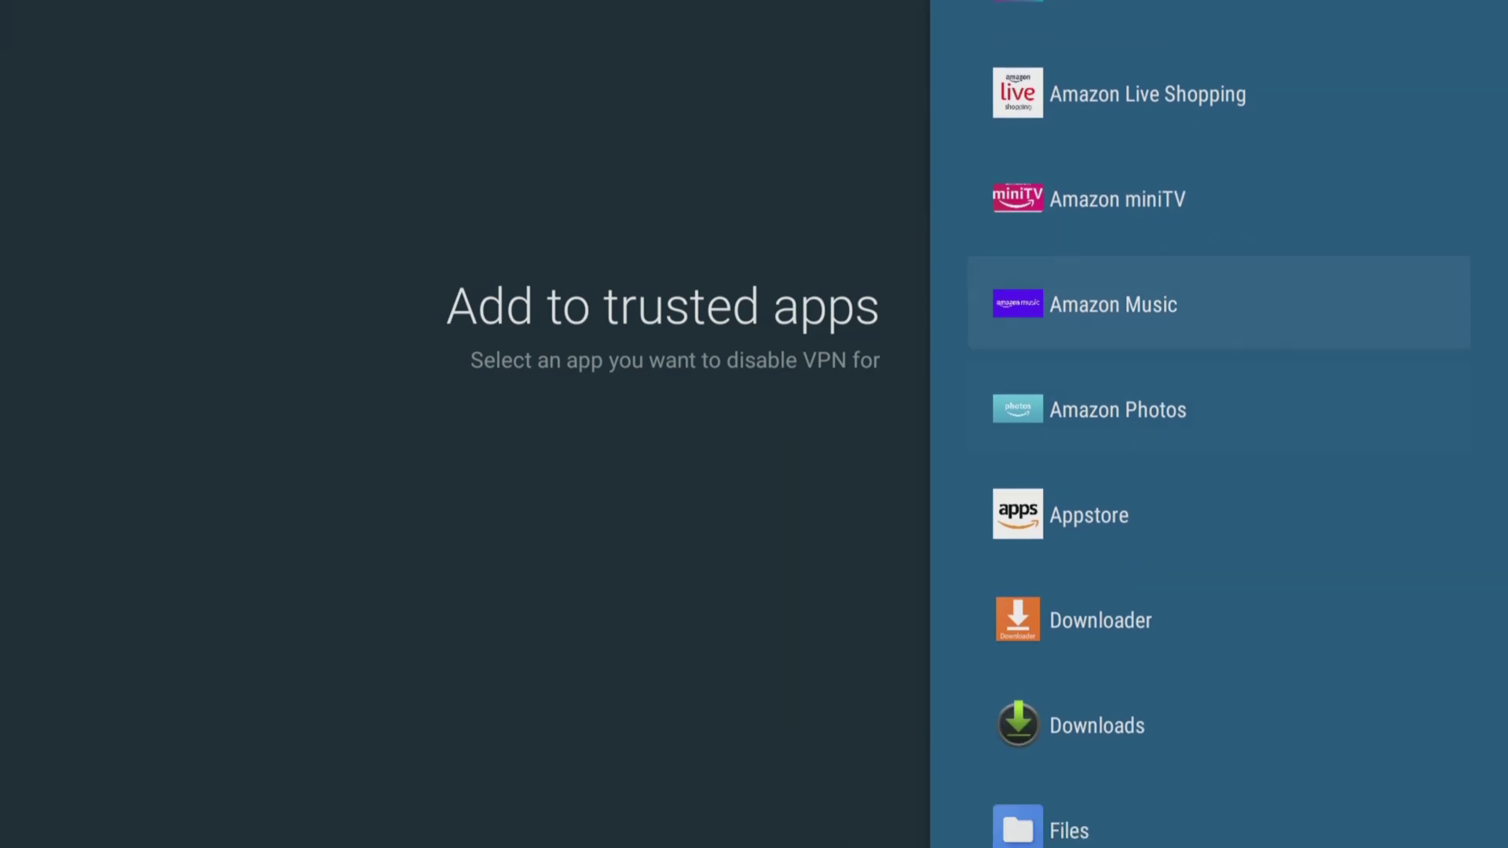
{"action": "key", "text": "Return"}
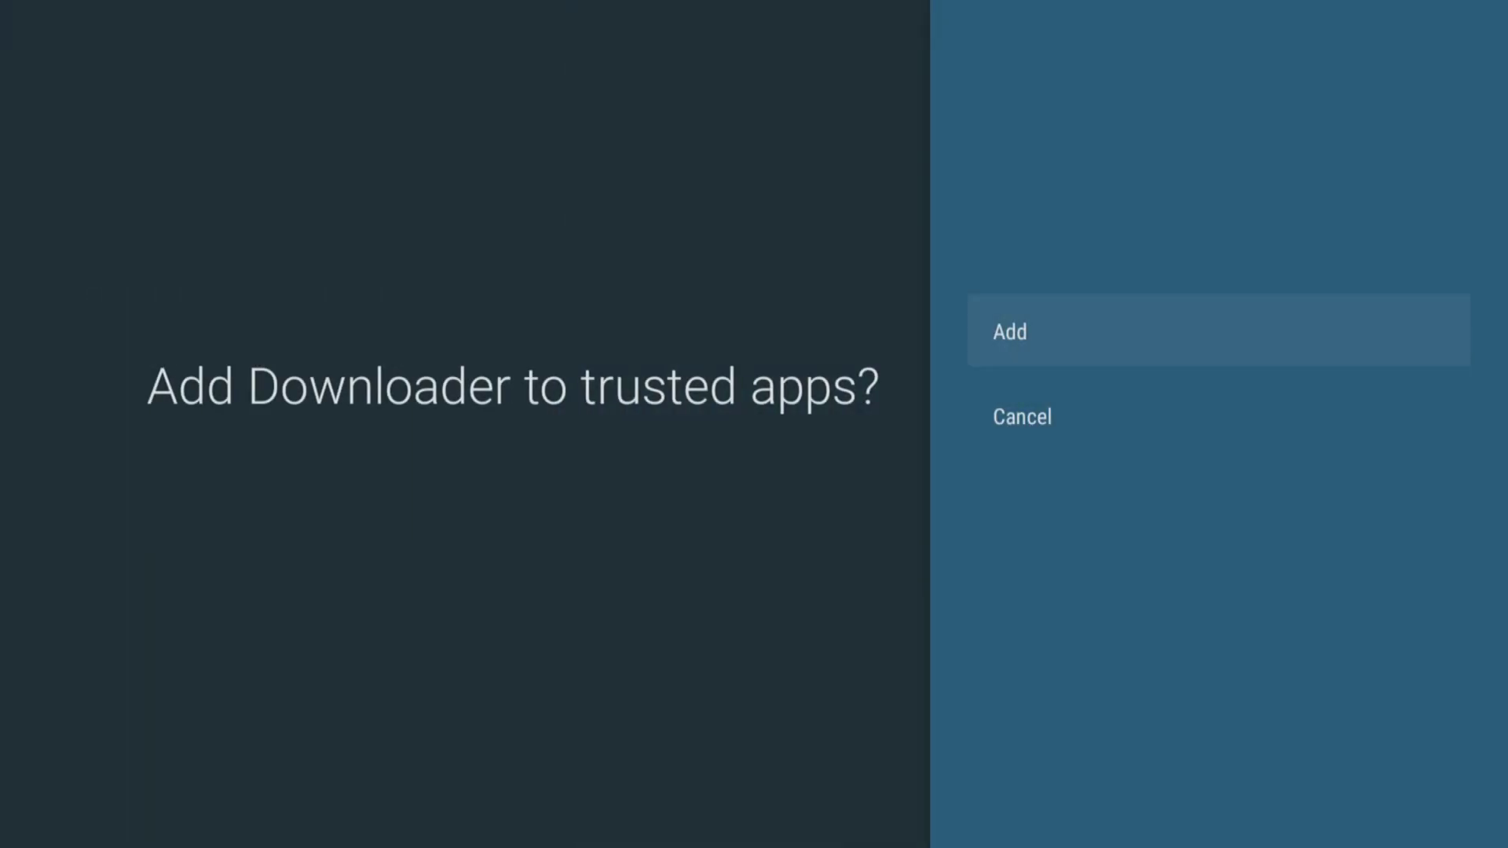
{"action": "key", "text": "Return"}
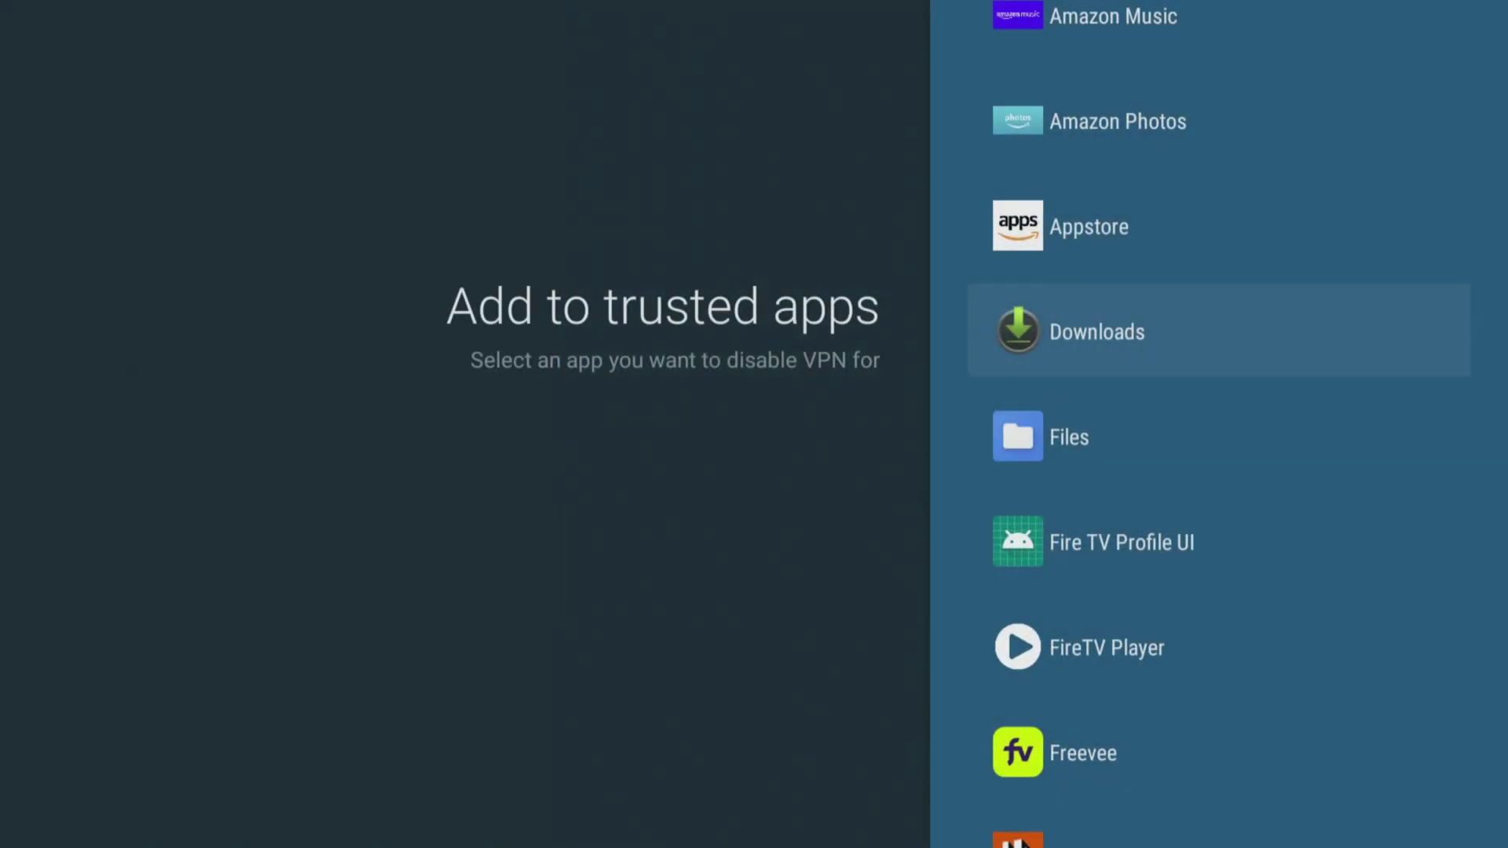
Add Prime Video to the trusted apps as well.
{"action": "key", "text": "Down"}
{"action": "key", "text": "Down"}
{"action": "key", "text": "Down"}
{"action": "key", "text": "Down"}
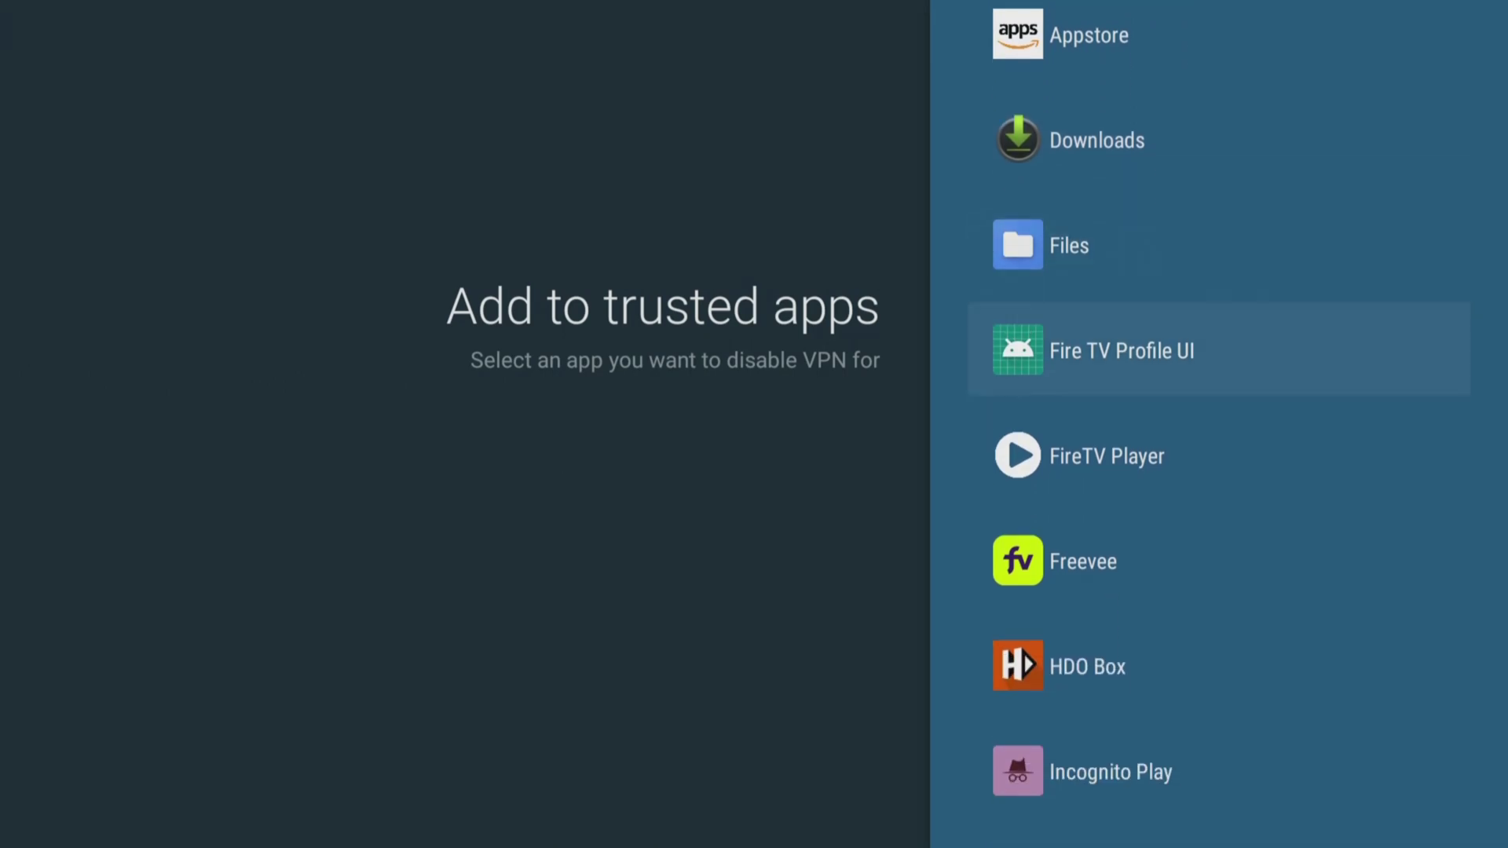
{"action": "key", "text": "Down"}
{"action": "key", "text": "Down"}
{"action": "key", "text": "Down"}
{"action": "key", "text": "Down"}
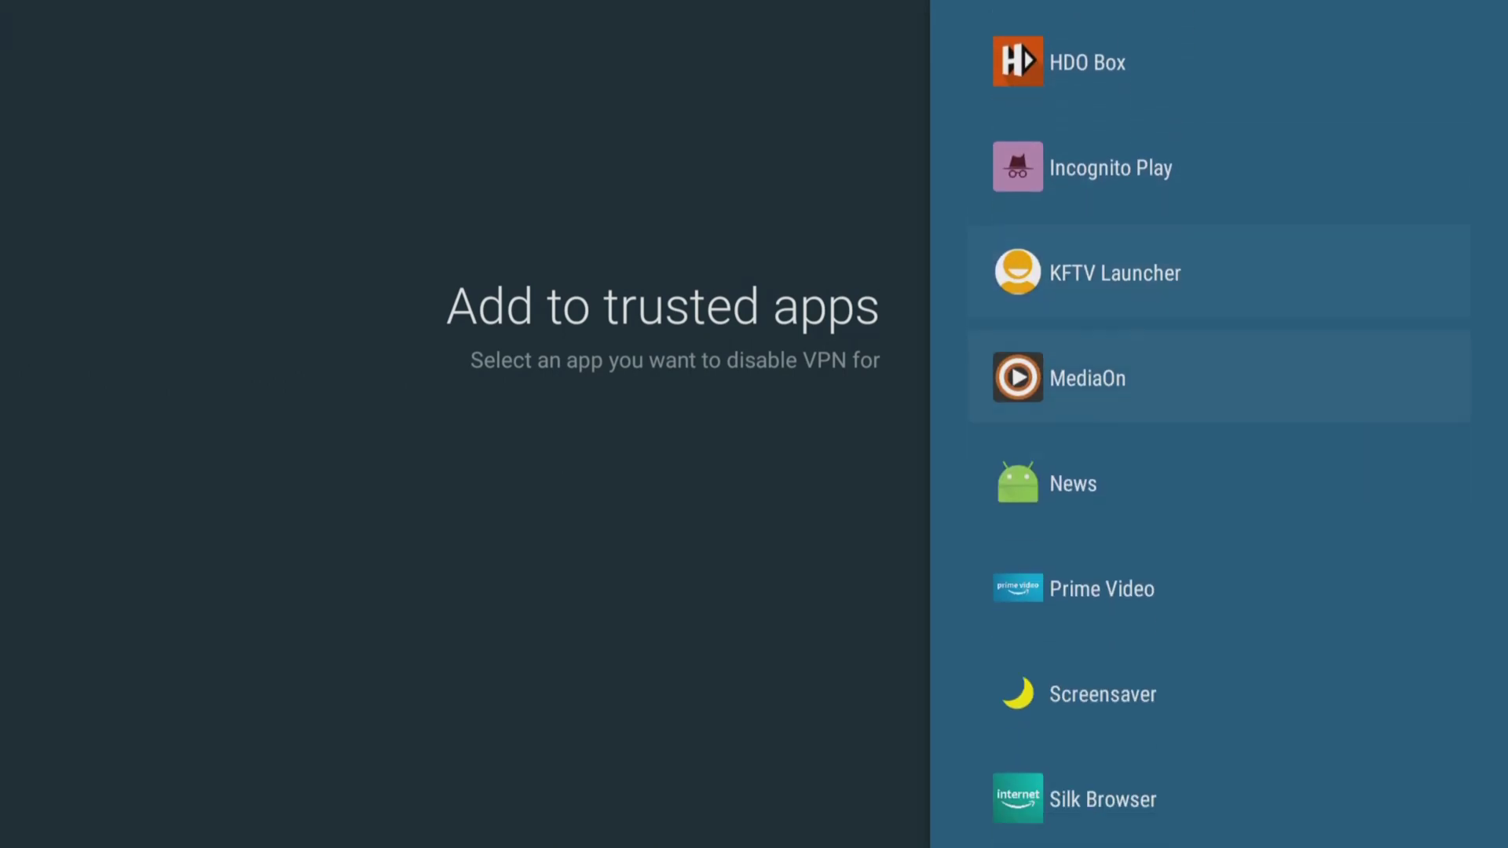
{"action": "key", "text": "Down"}
{"action": "key", "text": "Return"}
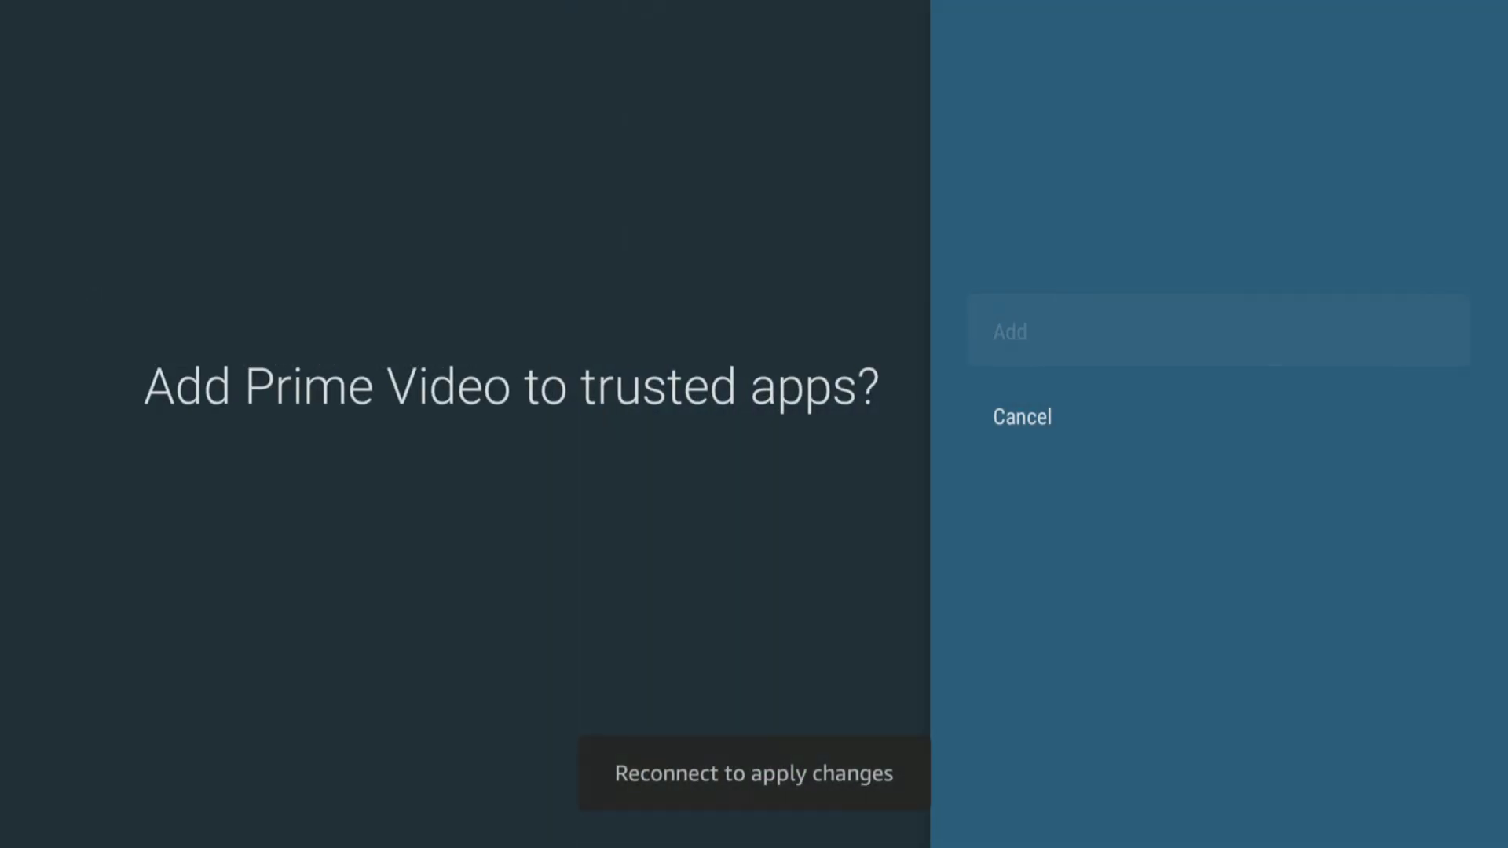
{"action": "key", "text": "Return"}
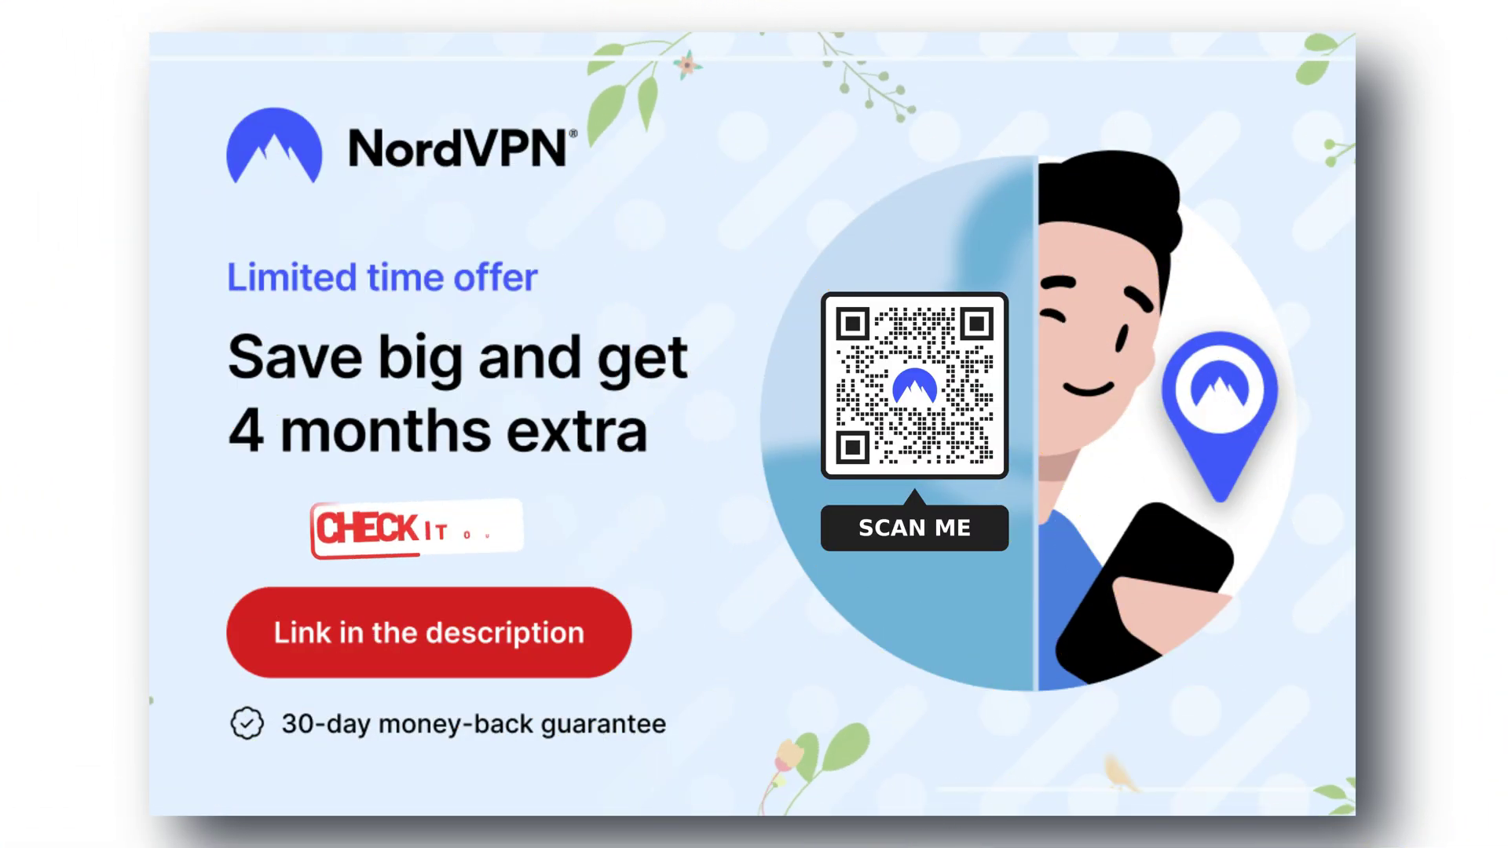